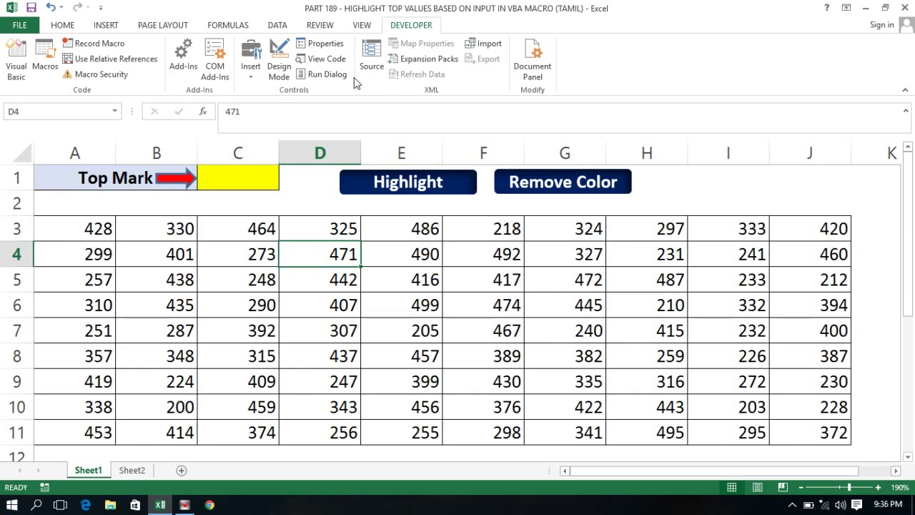
- Look over the number table A3:J11 and select the Top Mark cell C1
{"action": "left_click", "coordinate": [156, 226]}
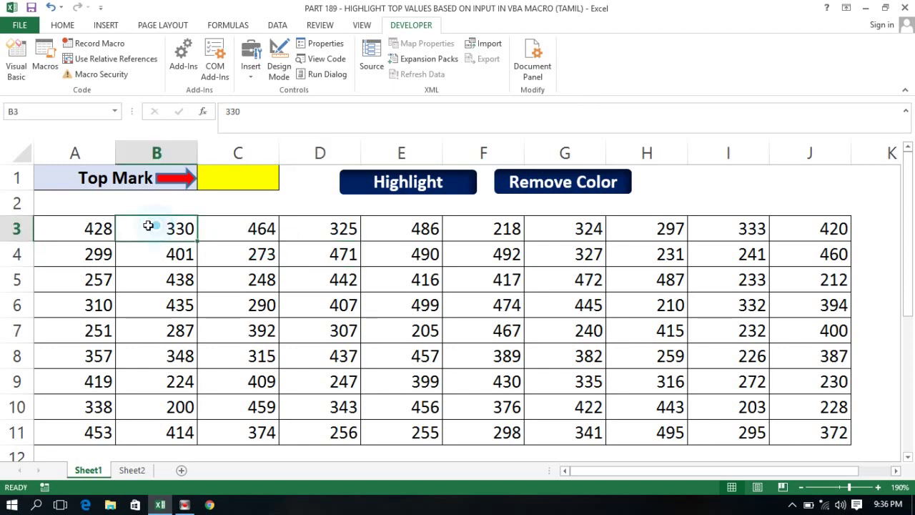
{"action": "left_click", "coordinate": [93, 231]}
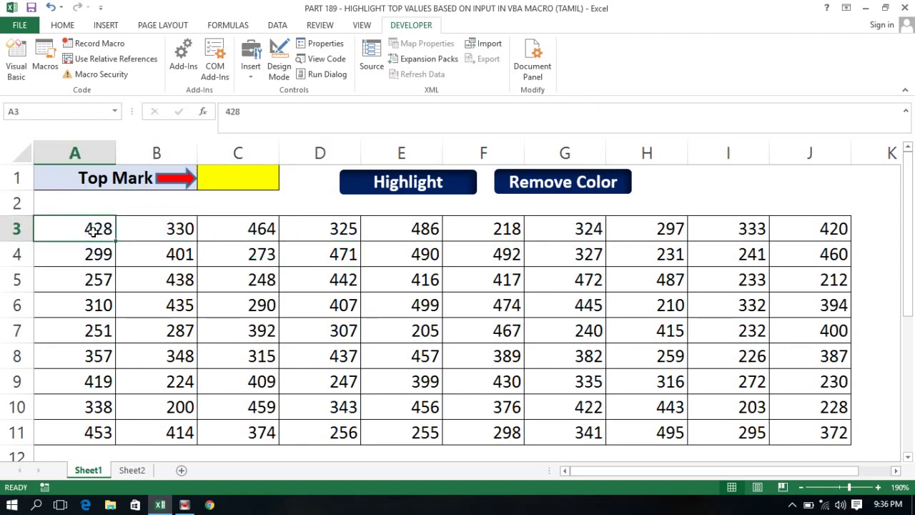
{"action": "left_click_drag", "start_coordinate": [93, 230], "coordinate": [844, 436]}
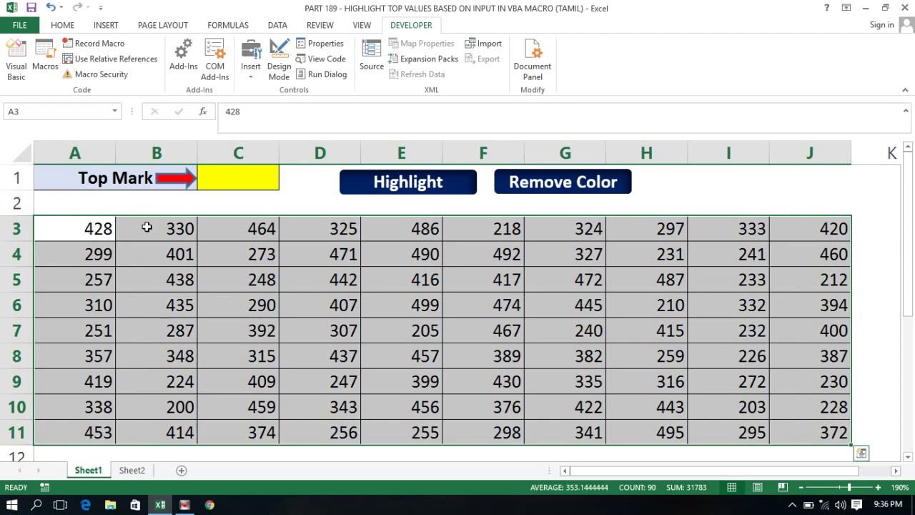
{"action": "left_click", "coordinate": [231, 198]}
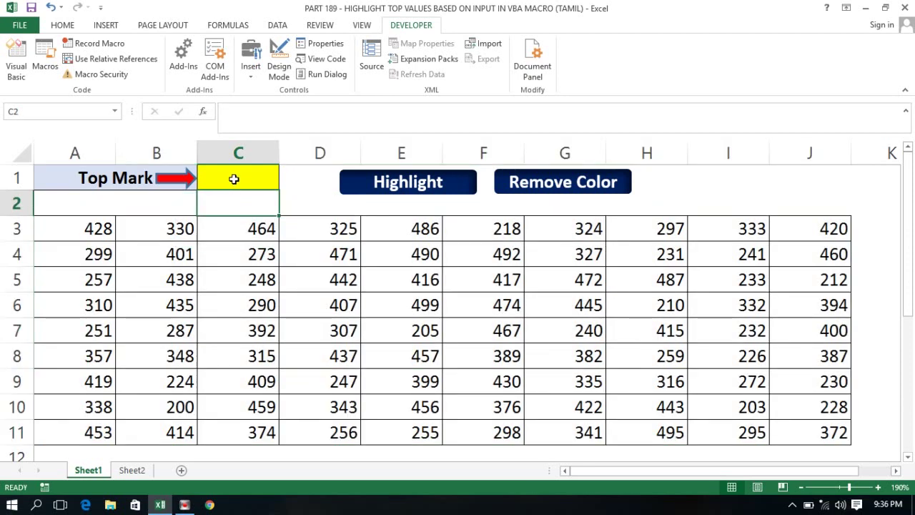
{"action": "left_click", "coordinate": [234, 179]}
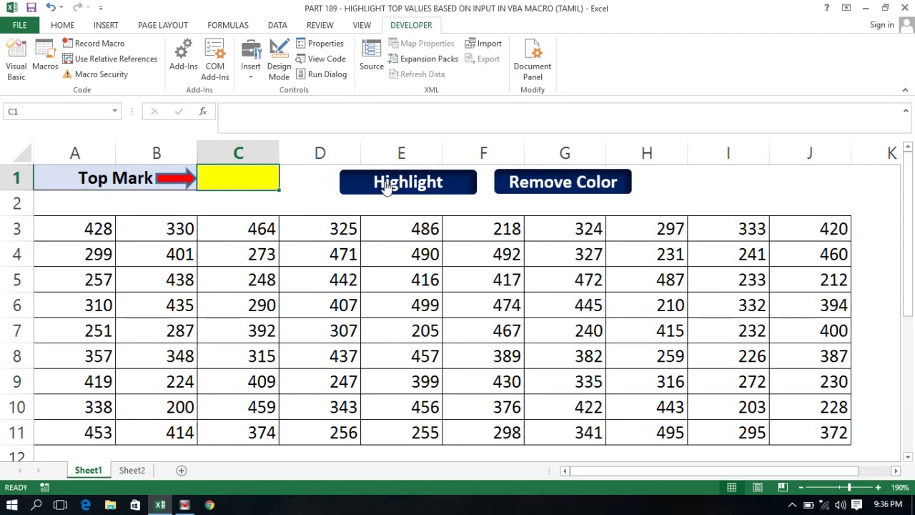
{"action": "left_click", "coordinate": [311, 185]}
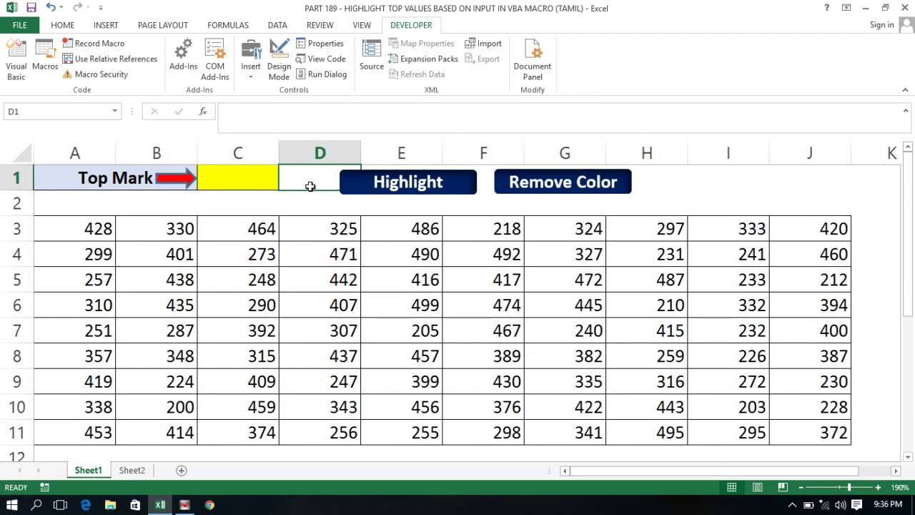
{"action": "left_click", "coordinate": [218, 180]}
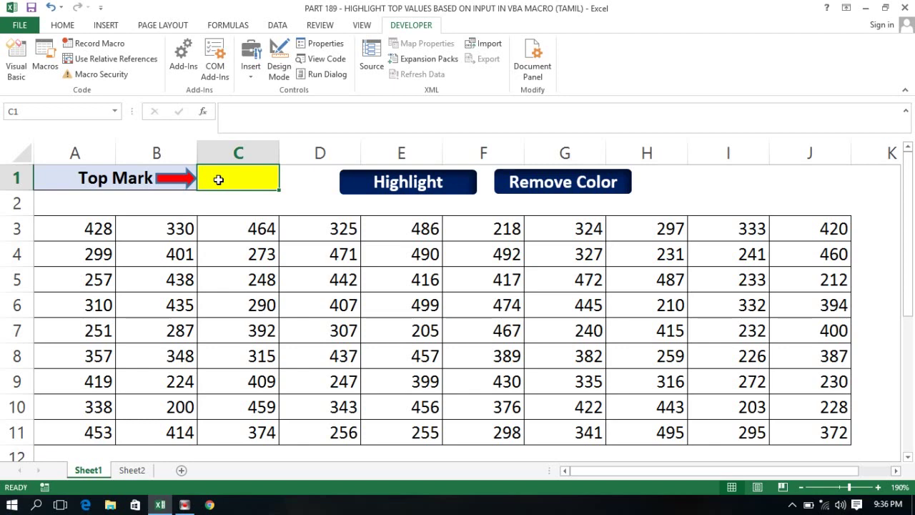
{"action": "left_click", "coordinate": [241, 205]}
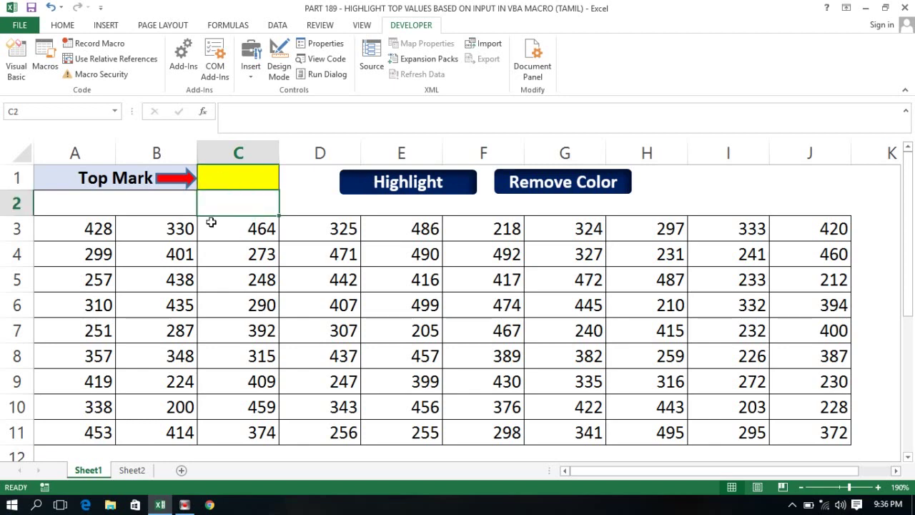
{"action": "left_click", "coordinate": [296, 205]}
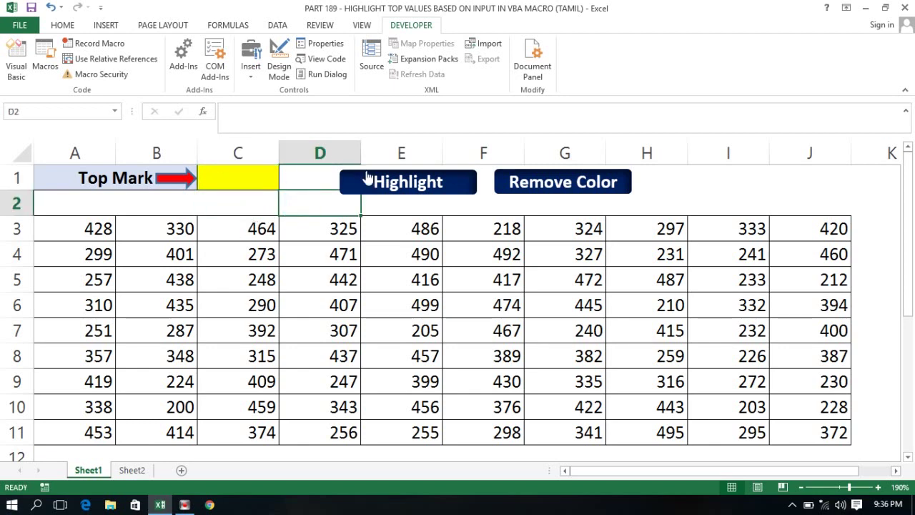
{"action": "left_click", "coordinate": [231, 177]}
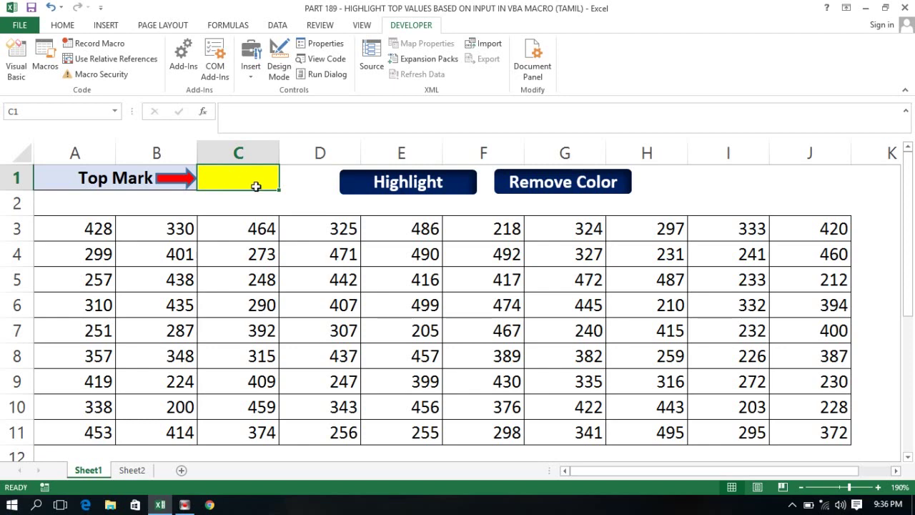
- Set Top Mark to 1 and run Highlight to mark the single largest value
{"action": "type", "text": "1"}
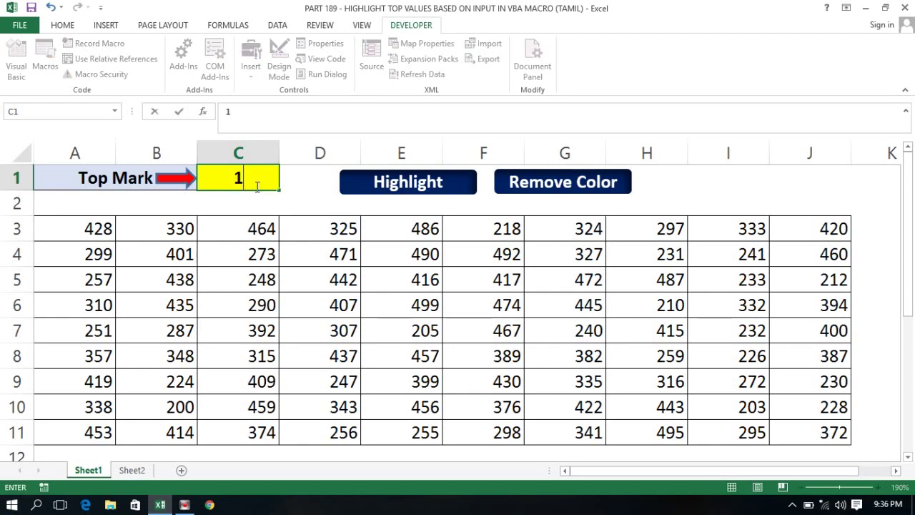
{"action": "key", "text": "Return"}
{"action": "left_click", "coordinate": [401, 181]}
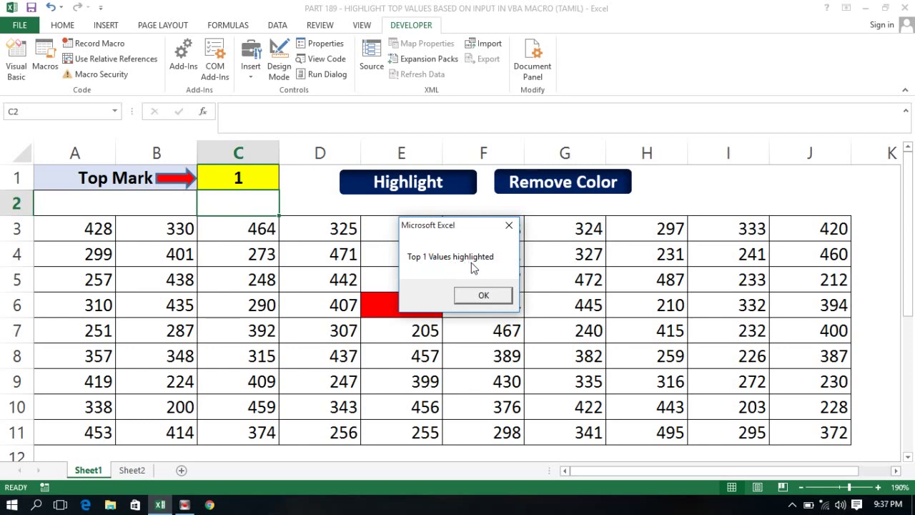
{"action": "left_click", "coordinate": [484, 295]}
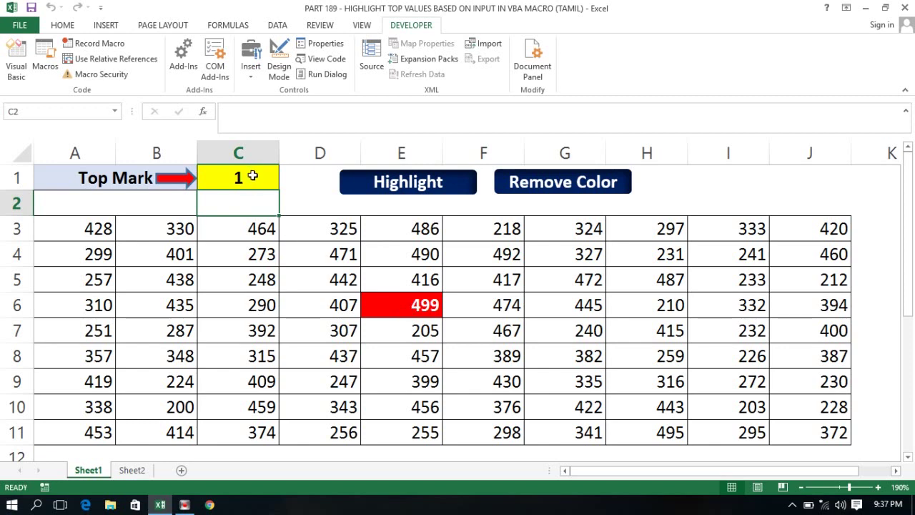
- Set Top Mark to 2, run Highlight, and check the red 499 and 495 cells
{"action": "left_click", "coordinate": [251, 181]}
{"action": "type", "text": "2"}
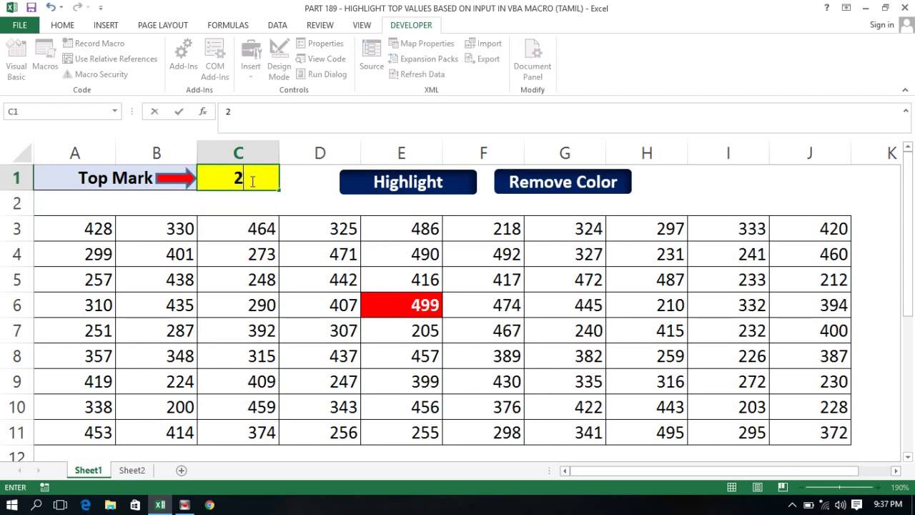
{"action": "key", "text": "Return"}
{"action": "left_click", "coordinate": [369, 193]}
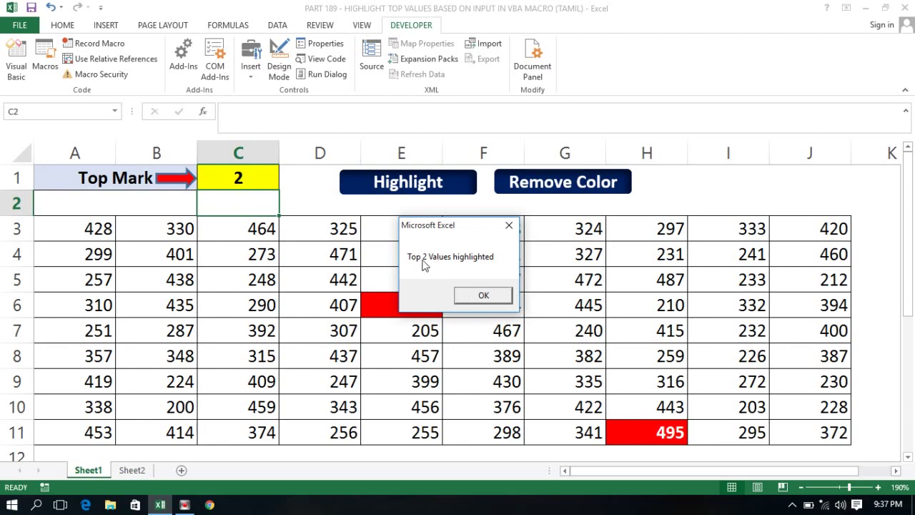
{"action": "left_click", "coordinate": [473, 297]}
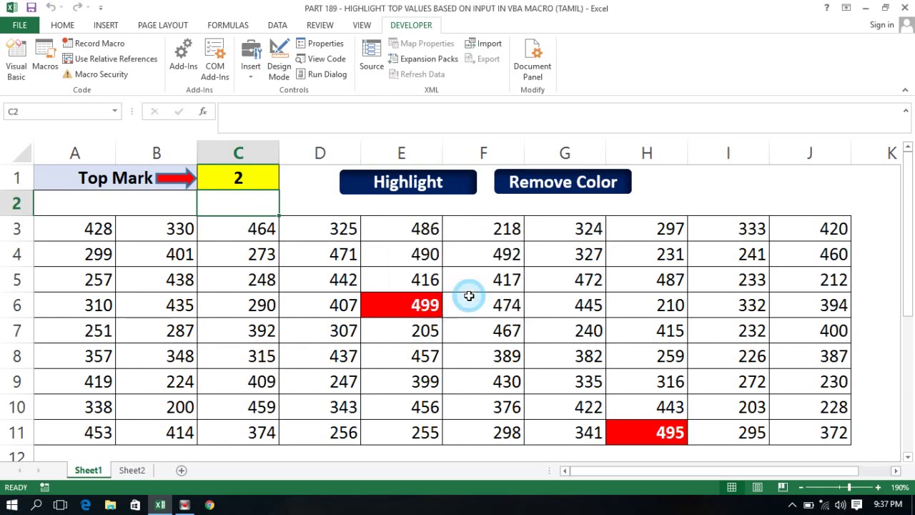
{"action": "left_click", "coordinate": [428, 304]}
{"action": "left_click", "coordinate": [670, 433]}
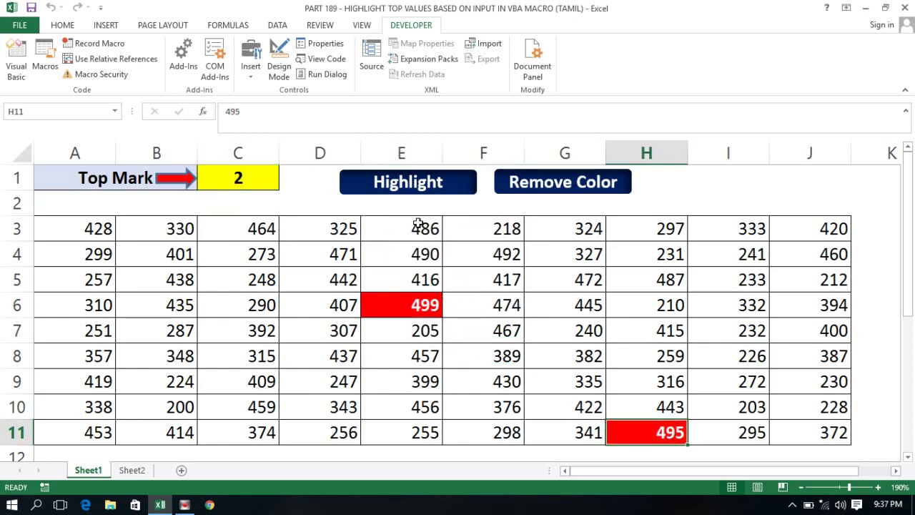
- Set Top Mark to 3 and run Highlight, dismissing the Top 3 message
{"action": "left_click", "coordinate": [241, 177]}
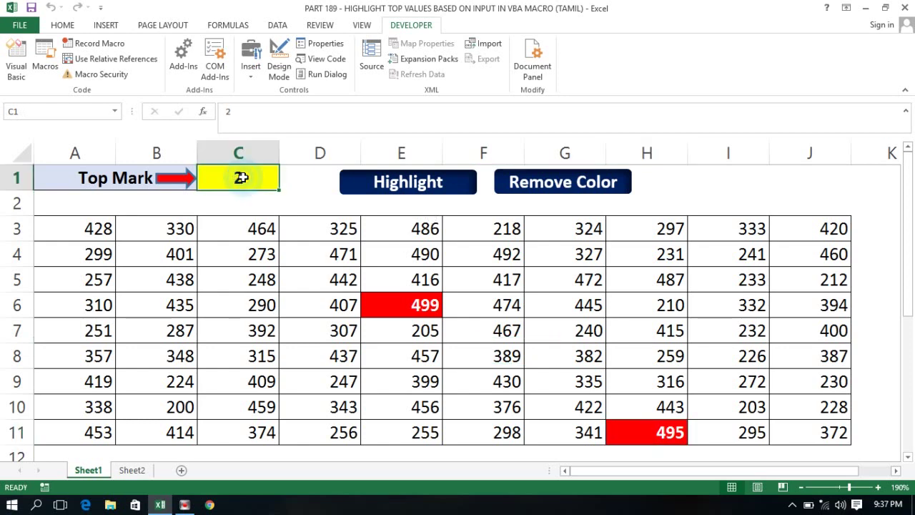
{"action": "type", "text": "3"}
{"action": "key", "text": "Return"}
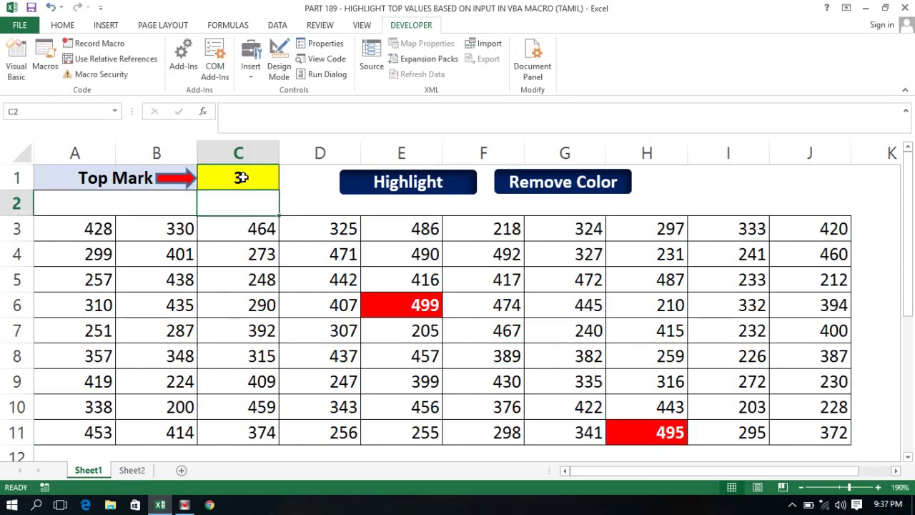
{"action": "left_click", "coordinate": [386, 182]}
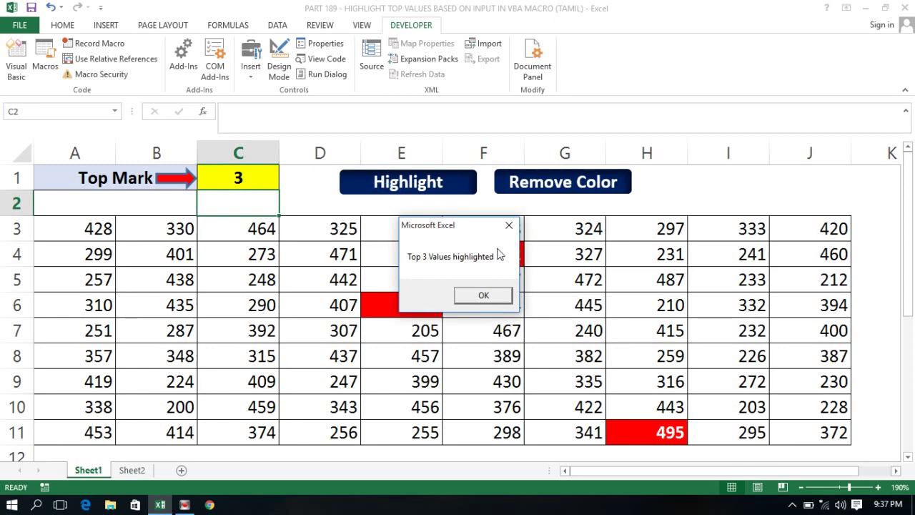
{"action": "left_click", "coordinate": [481, 297]}
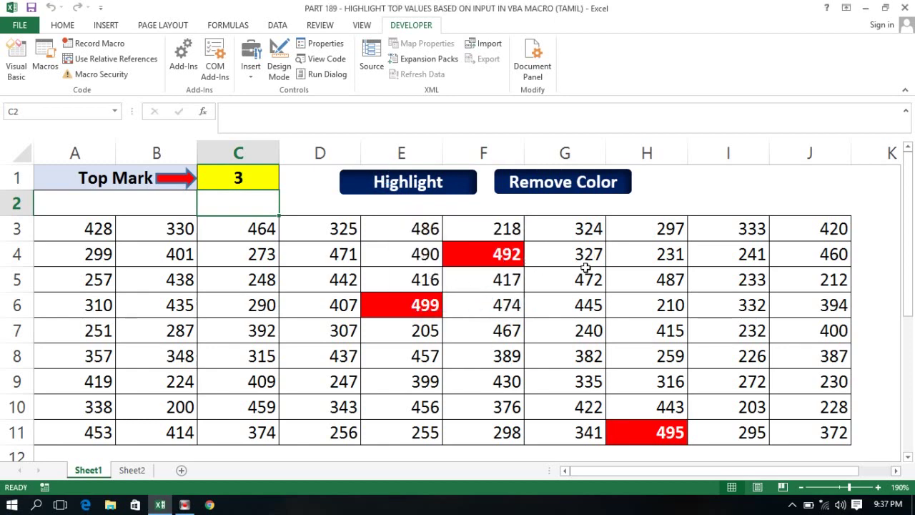
- Set Top Mark to 5 and run Highlight, dismissing the Top 5 message
{"action": "left_click", "coordinate": [233, 178]}
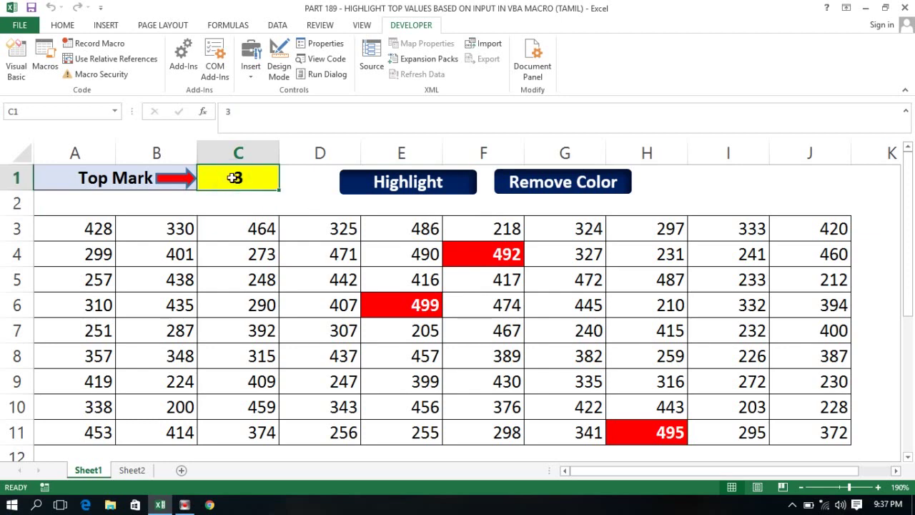
{"action": "type", "text": "5"}
{"action": "key", "text": "Return"}
{"action": "left_click", "coordinate": [428, 186]}
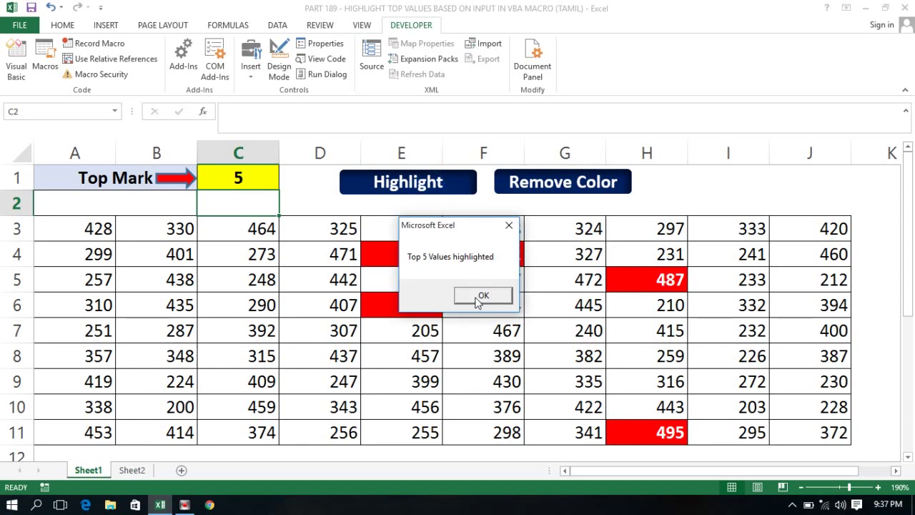
{"action": "left_click", "coordinate": [477, 299]}
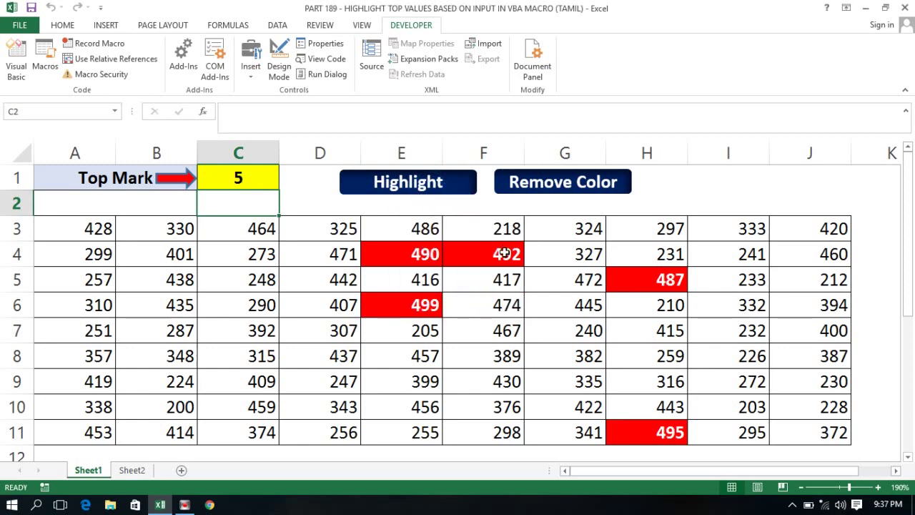
- Set Top Mark to 10 and run Highlight, dismissing the Top 10 message
{"action": "left_click", "coordinate": [260, 180]}
{"action": "type", "text": "10"}
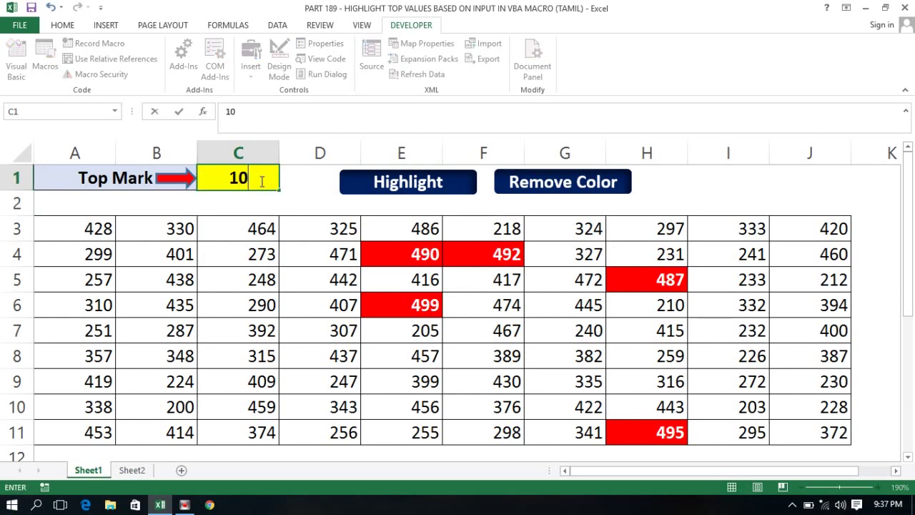
{"action": "key", "text": "Return"}
{"action": "left_click", "coordinate": [378, 185]}
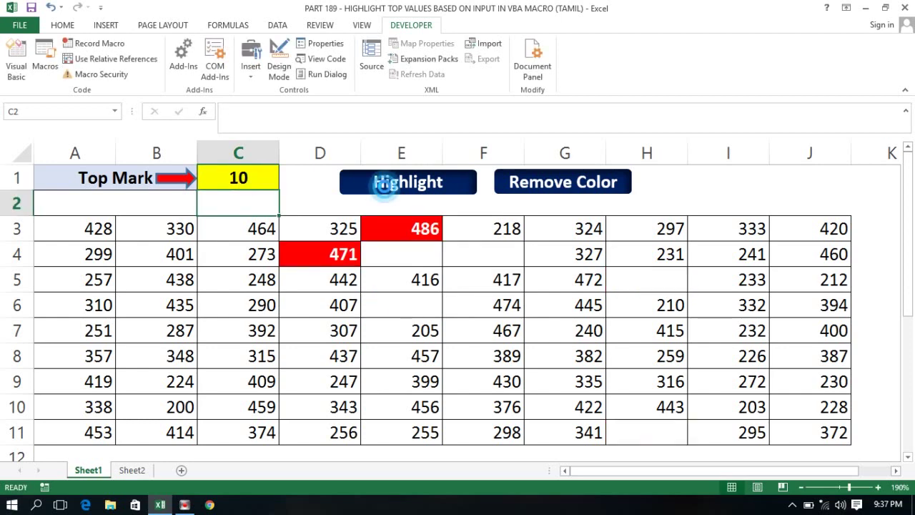
{"action": "left_click", "coordinate": [493, 294]}
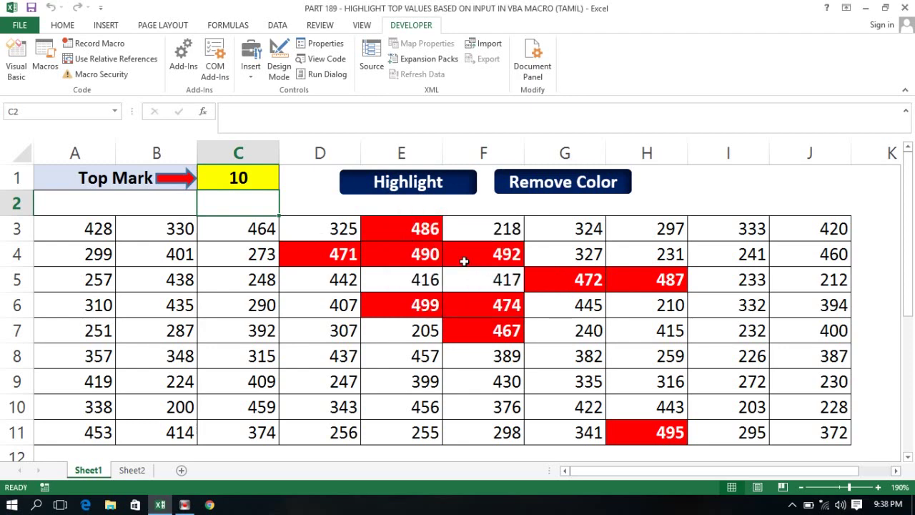
- Set Top Mark to 25 and run Highlight, dismissing the 'Top 25 Values highlighted' message
{"action": "left_click", "coordinate": [243, 179]}
{"action": "type", "text": "2"}
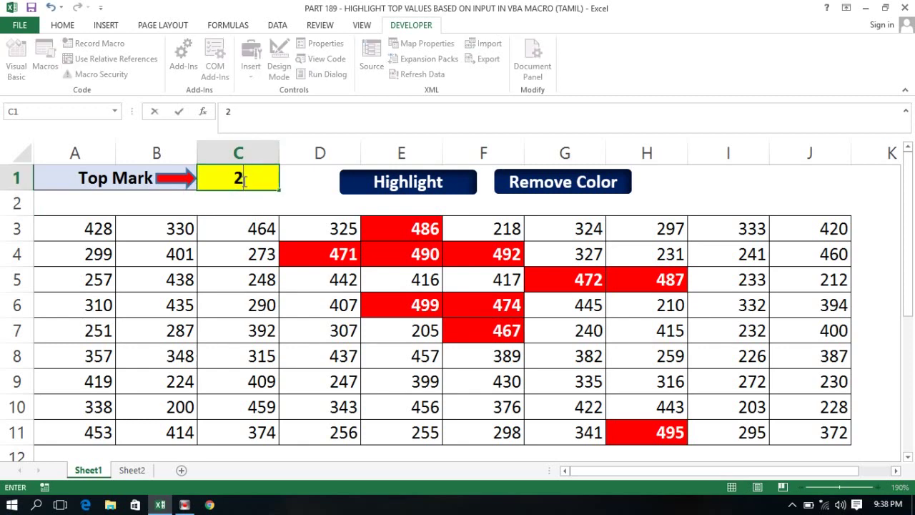
{"action": "type", "text": "5"}
{"action": "key", "text": "Return"}
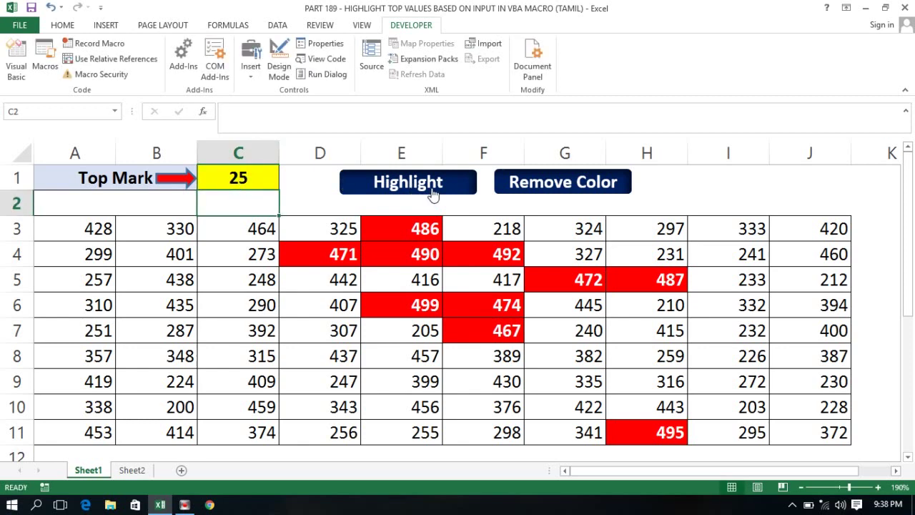
{"action": "left_click", "coordinate": [429, 185]}
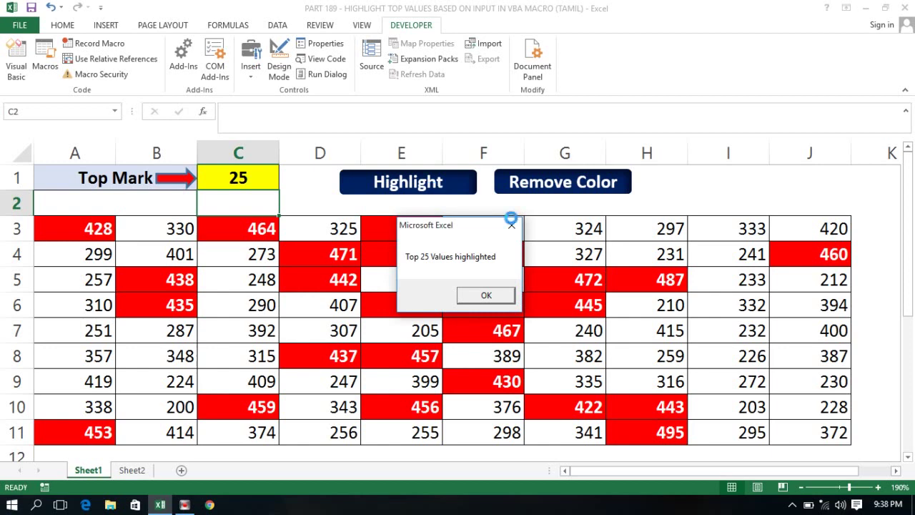
{"action": "left_click", "coordinate": [479, 296]}
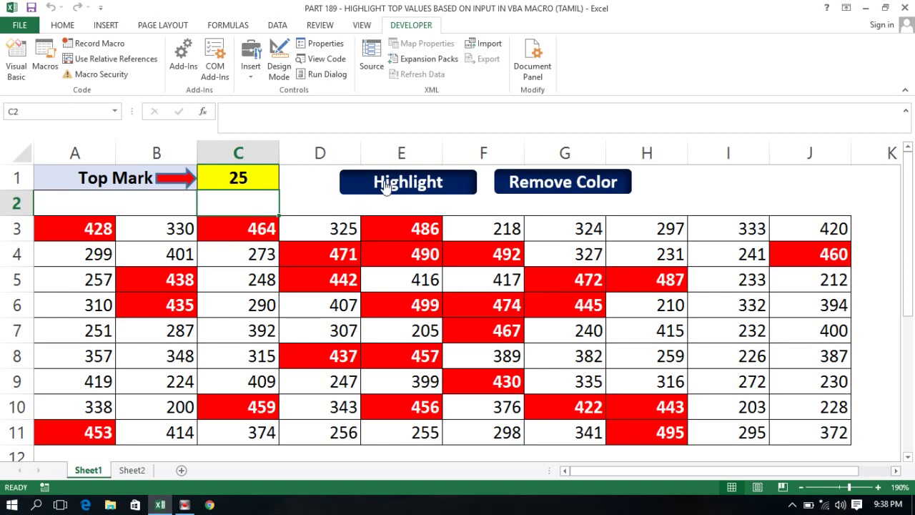
- Run Remove Color to clear the red fills, then select A3:J11 to confirm it's plain
{"action": "left_click", "coordinate": [231, 178]}
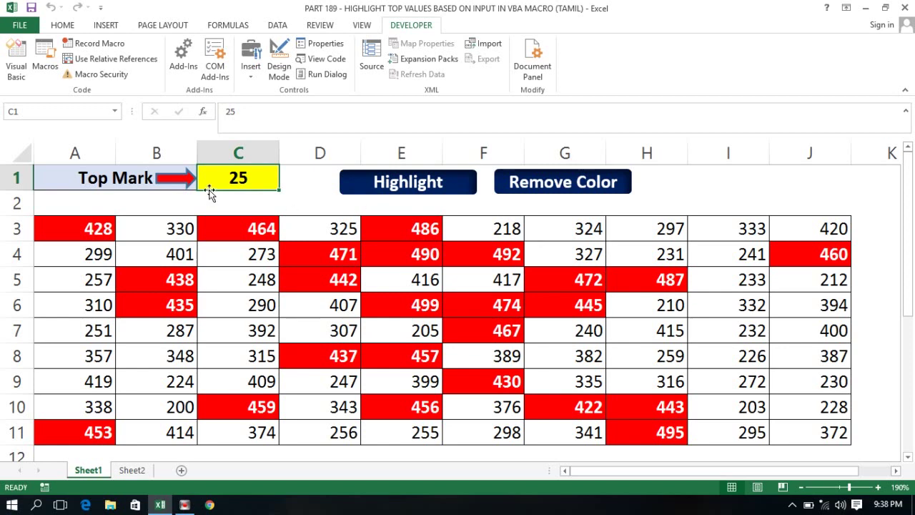
{"action": "left_click", "coordinate": [566, 187]}
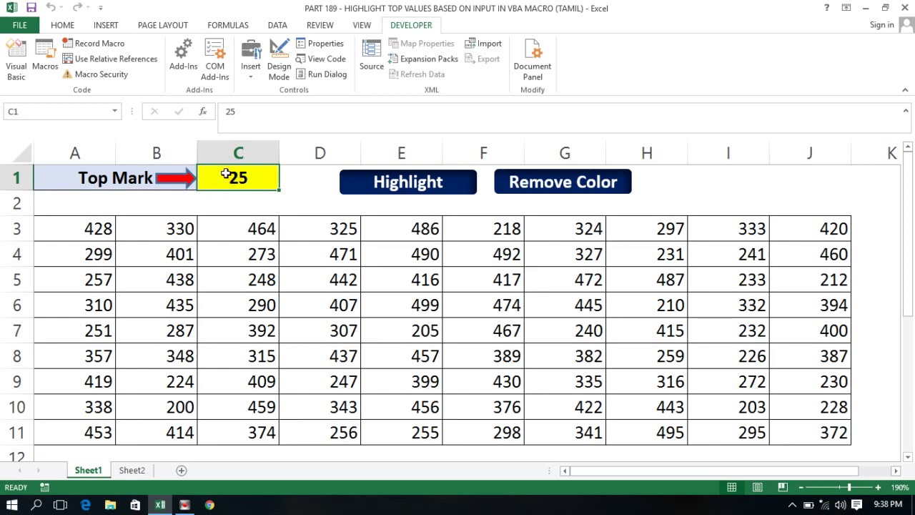
{"action": "left_click", "coordinate": [235, 240]}
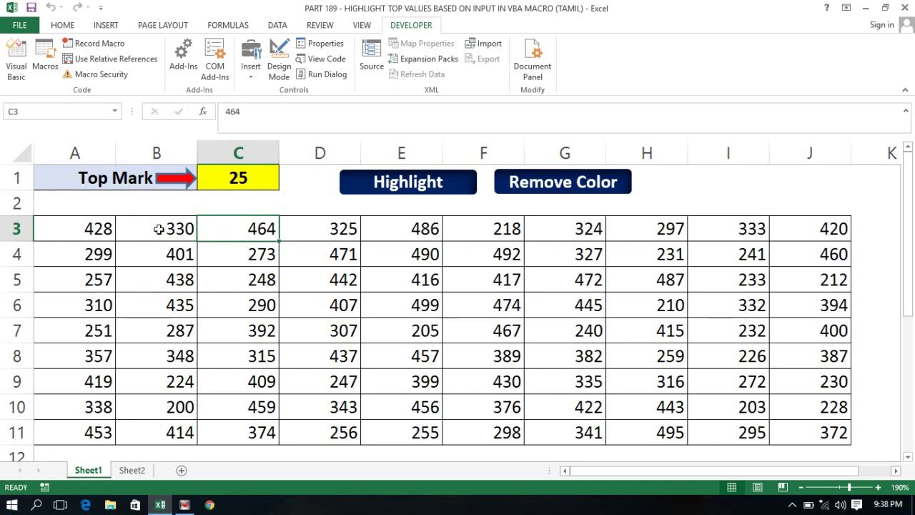
{"action": "left_click", "coordinate": [123, 228]}
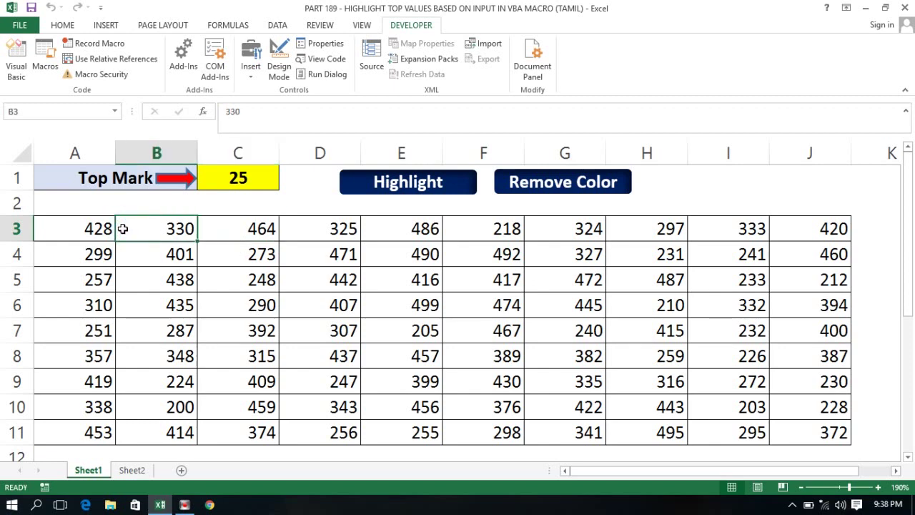
{"action": "left_click", "coordinate": [64, 234]}
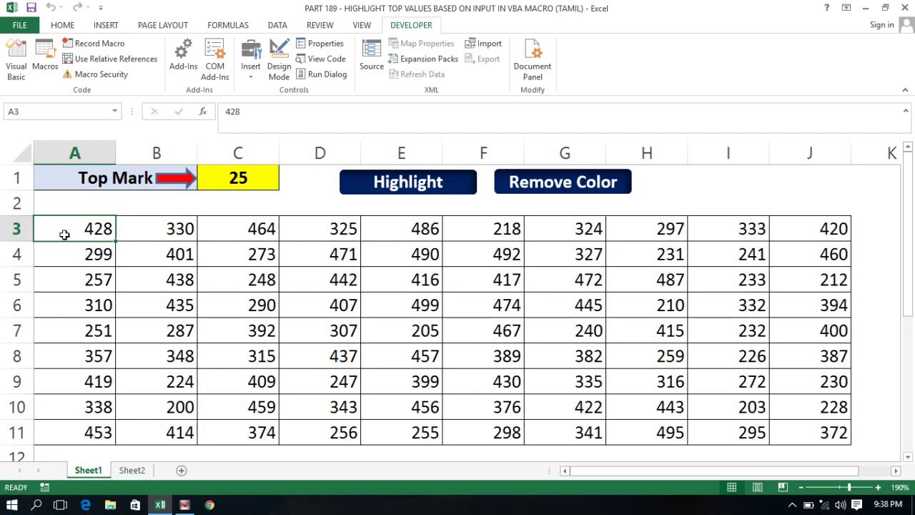
{"action": "key", "text": "ctrl+shift+Right"}
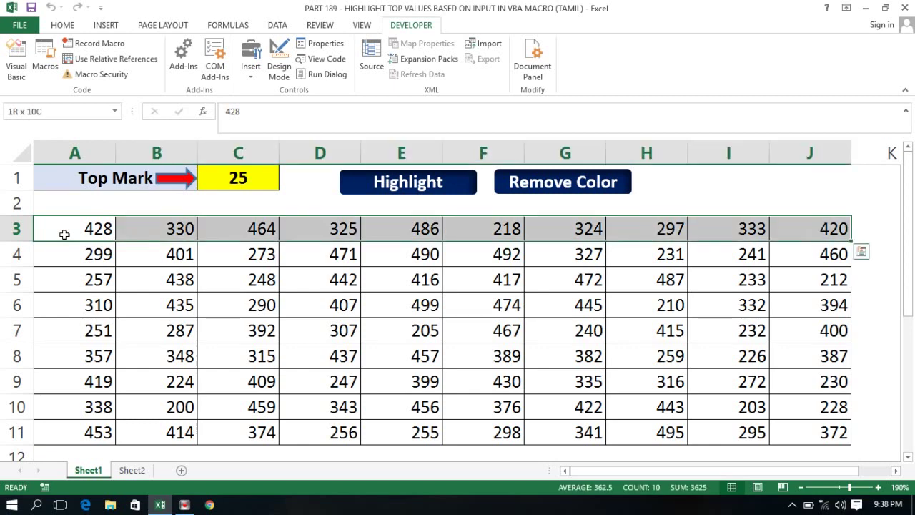
{"action": "key", "text": "ctrl+shift+Down"}
{"action": "left_click", "coordinate": [151, 285]}
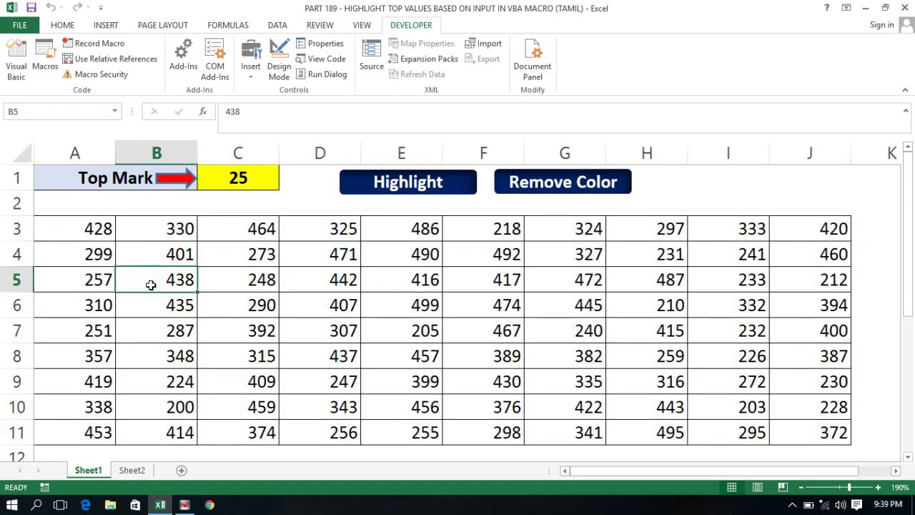
- Launch the Visual Basic editor, close the Properties pane, and show Module1's code
{"action": "left_click", "coordinate": [17, 72]}
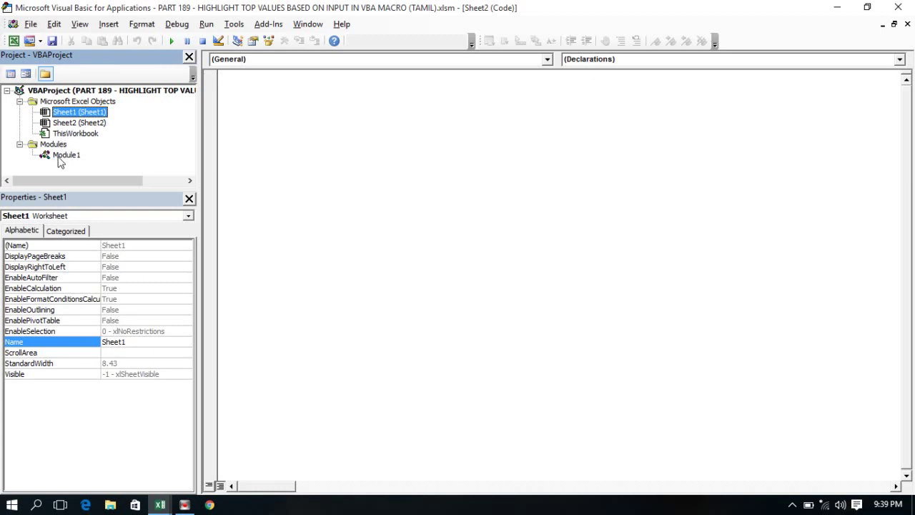
{"action": "left_click", "coordinate": [189, 198]}
{"action": "left_click", "coordinate": [65, 155]}
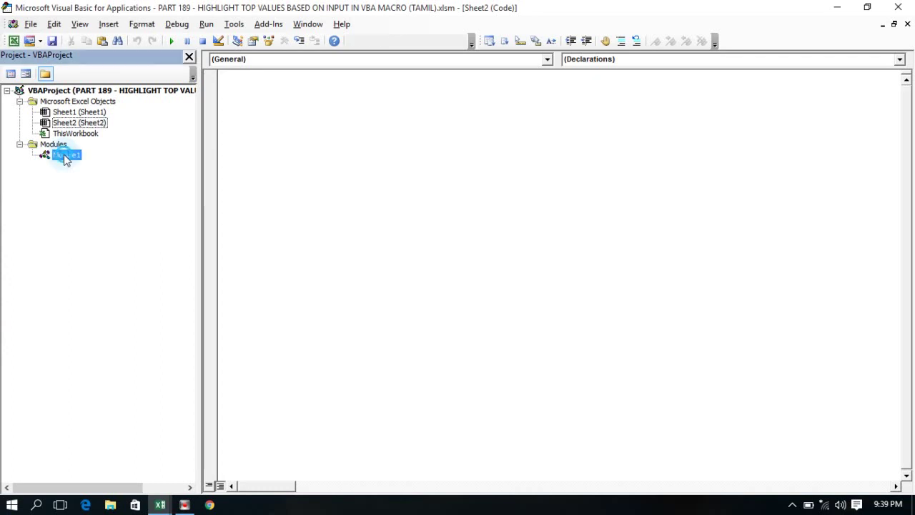
{"action": "double_click", "coordinate": [66, 155]}
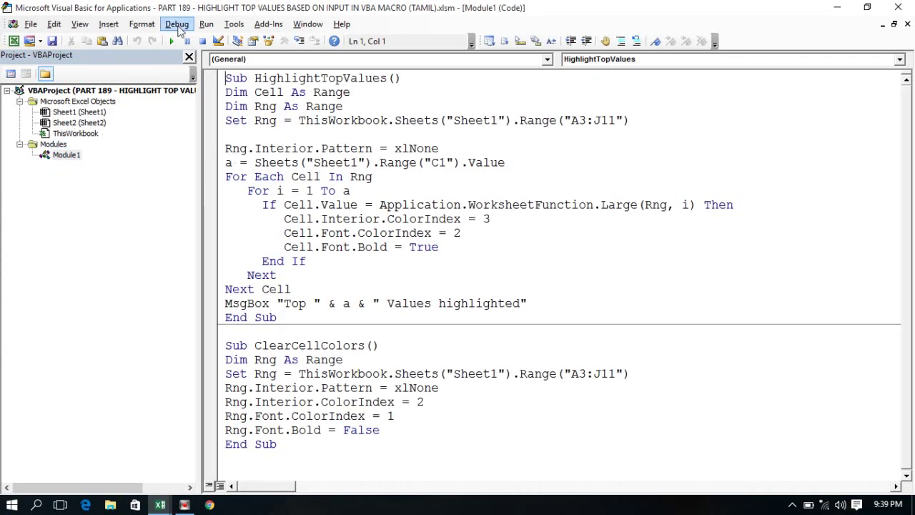
{"action": "left_click", "coordinate": [108, 25]}
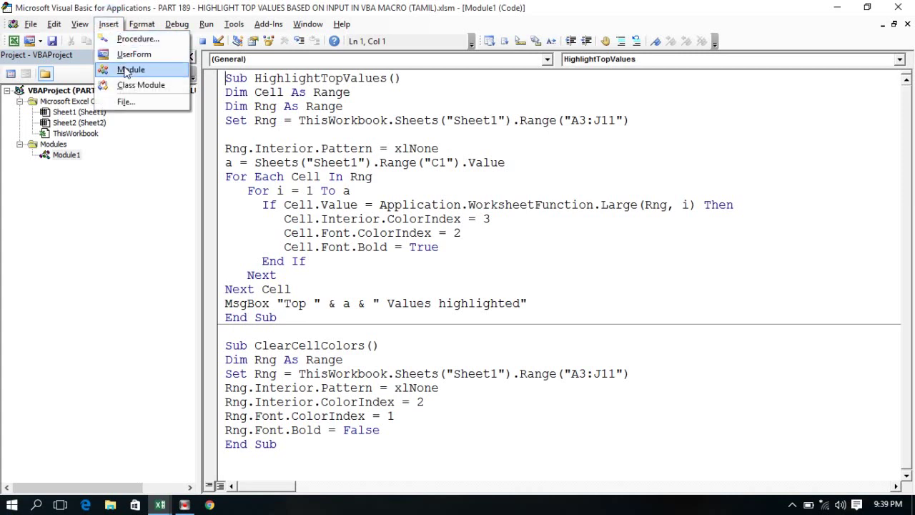
- Insert a new module, Module2, and open its empty code window
{"action": "left_click", "coordinate": [126, 70]}
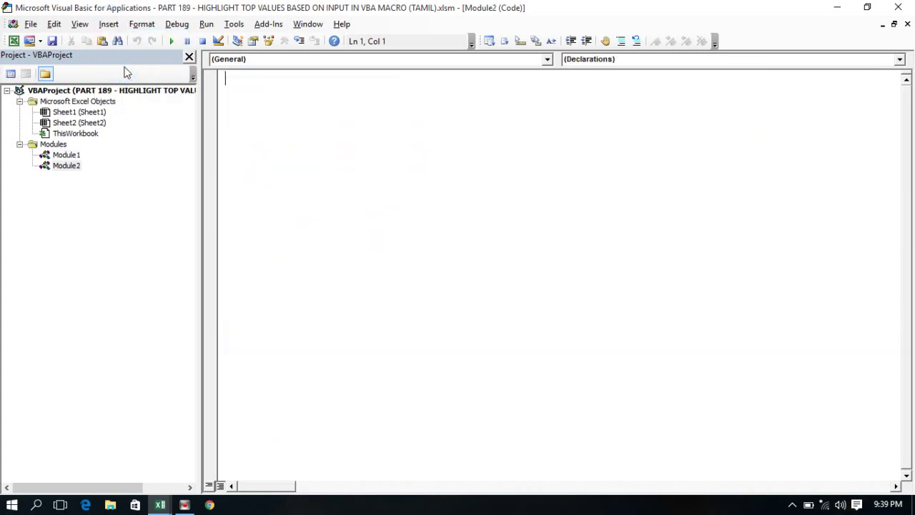
{"action": "left_click", "coordinate": [69, 167]}
{"action": "double_click", "coordinate": [68, 167]}
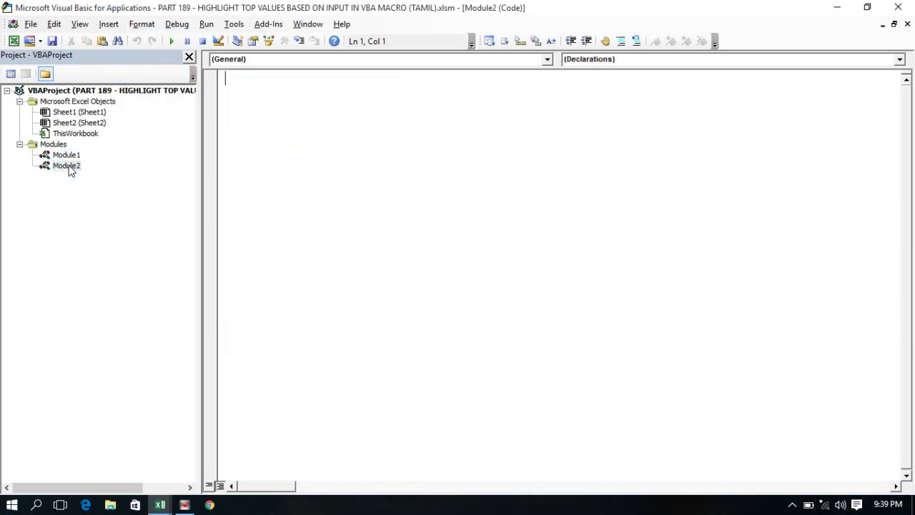
{"action": "left_click", "coordinate": [284, 82]}
- Create the Sub TopValueHighlight() procedure with its End Sub
{"action": "type", "text": "Sub "}
{"action": "type", "text": "Top"}
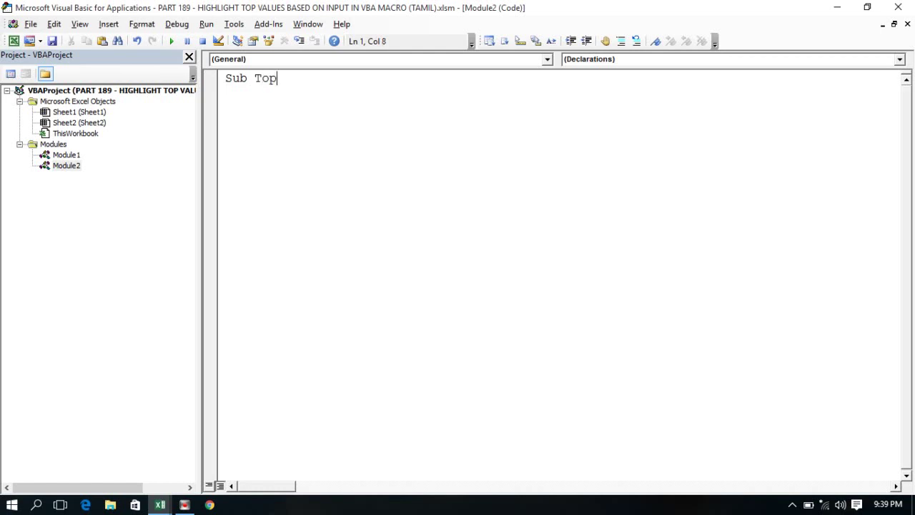
{"action": "type", "text": "ValueHi"}
{"action": "type", "text": "ligh"}
{"action": "key", "text": "BackSpace"}
{"action": "key", "text": "BackSpace"}
{"action": "key", "text": "BackSpace"}
{"action": "key", "text": "BackSpace"}
{"action": "type", "text": "ghlight"}
{"action": "key", "text": "Return"}
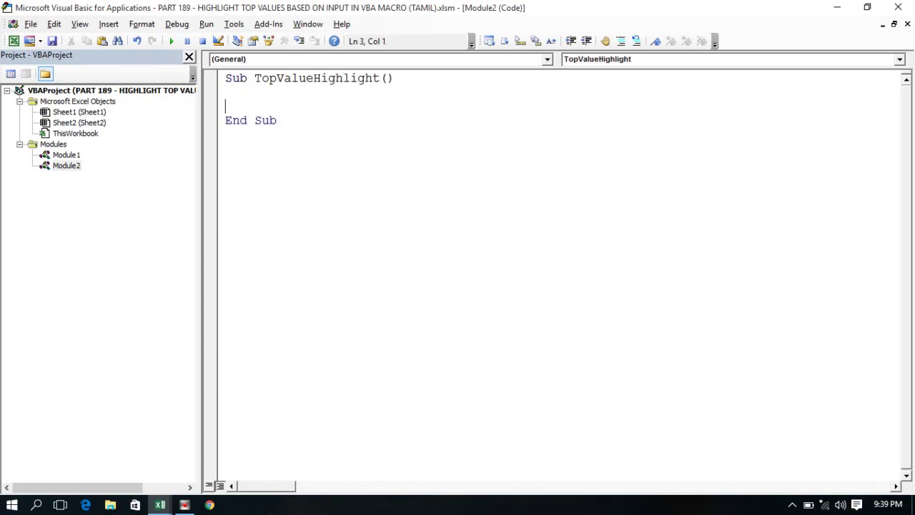
{"action": "key", "text": "Return"}
{"action": "key", "text": "Up"}
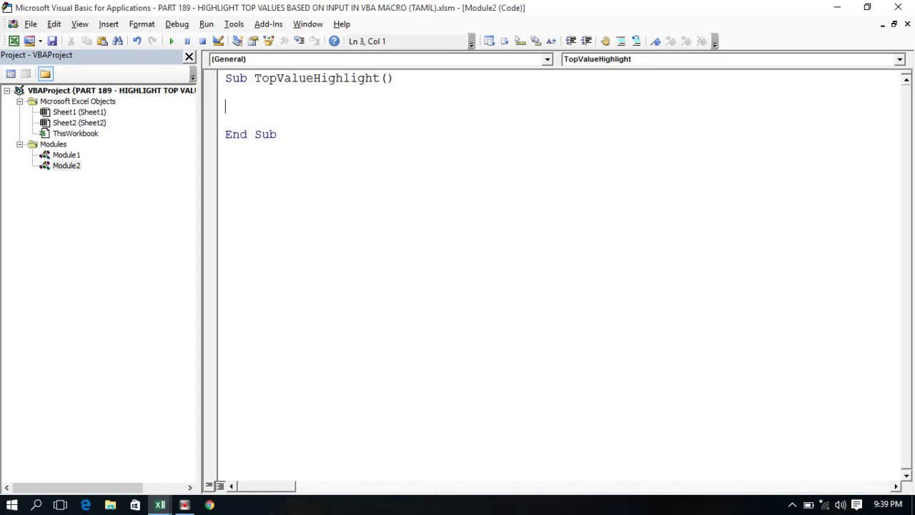
{"action": "double_click", "coordinate": [303, 80]}
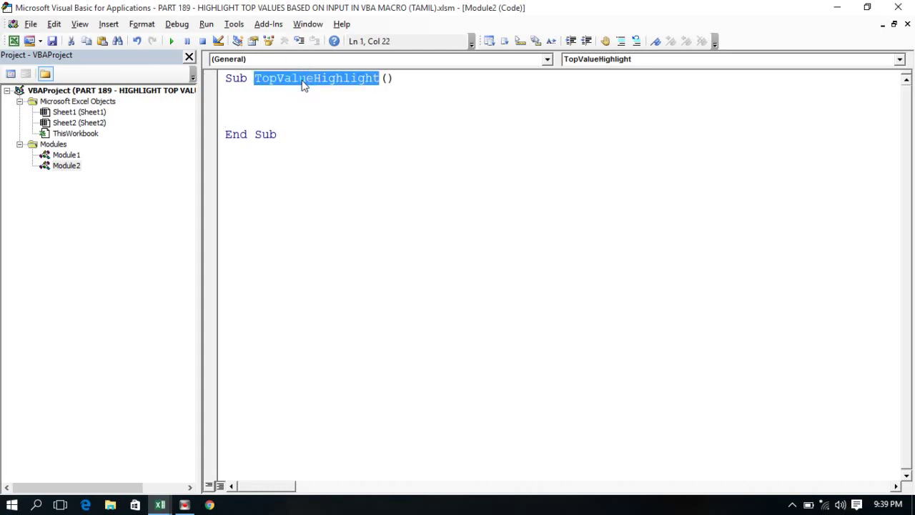
{"action": "left_click", "coordinate": [259, 98]}
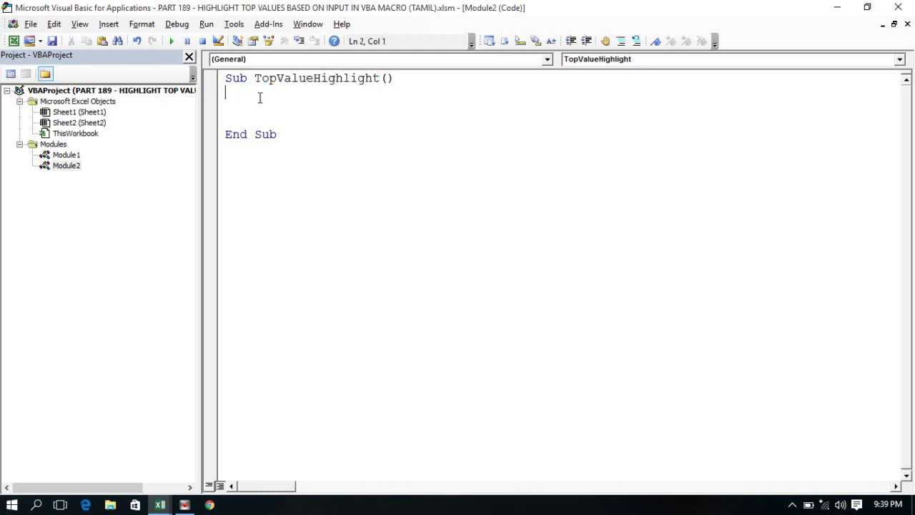
- Declare Dim Cell As Range and Dim Rng As Range
{"action": "type", "text": "dim "}
{"action": "type", "text": "ce"}
{"action": "key", "text": "BackSpace"}
{"action": "key", "text": "BackSpace"}
{"action": "type", "text": "Ce"}
{"action": "type", "text": "ll as rang"}
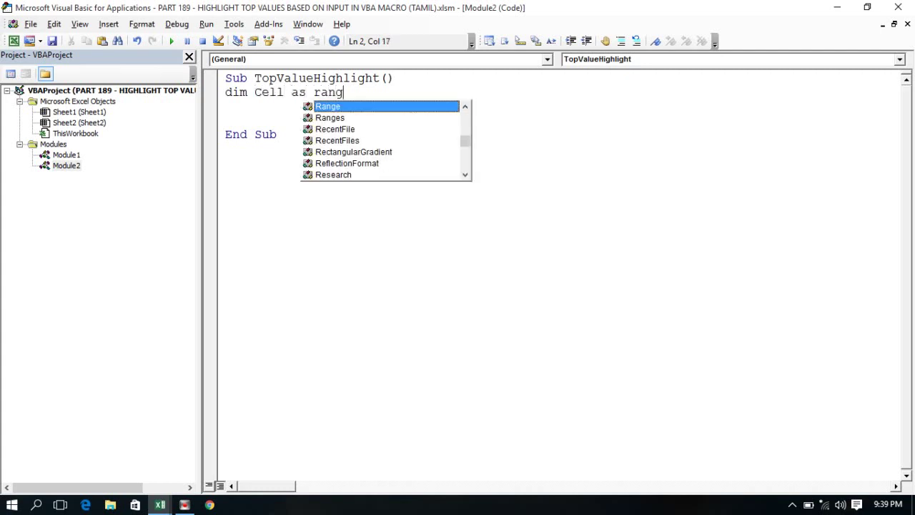
{"action": "key", "text": "Tab"}
{"action": "key", "text": "Return"}
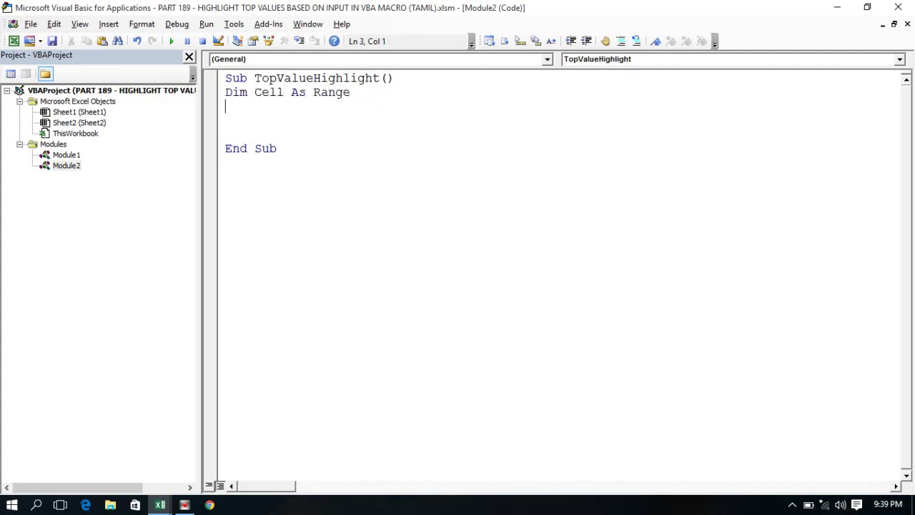
{"action": "type", "text": "Dim Rng"}
{"action": "type", "text": " as rang"}
{"action": "key", "text": "Tab"}
{"action": "key", "text": "Return"}
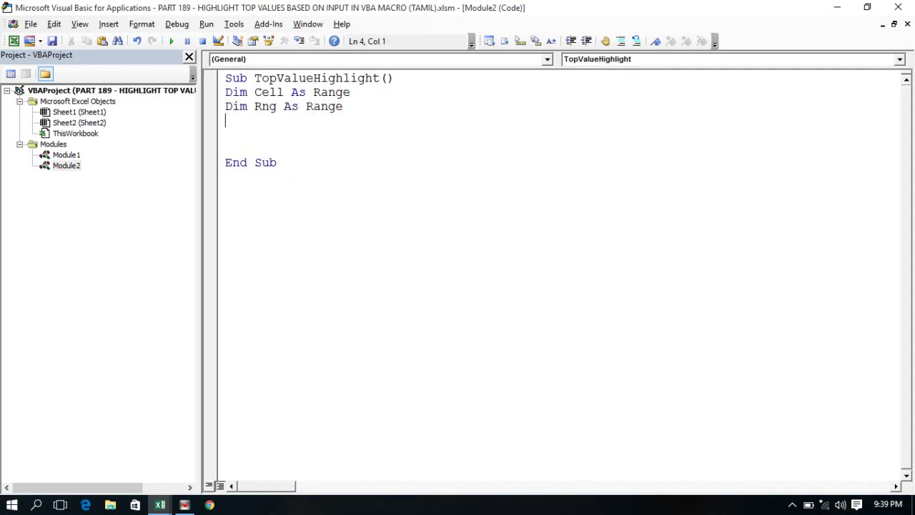
{"action": "key", "text": "Return"}
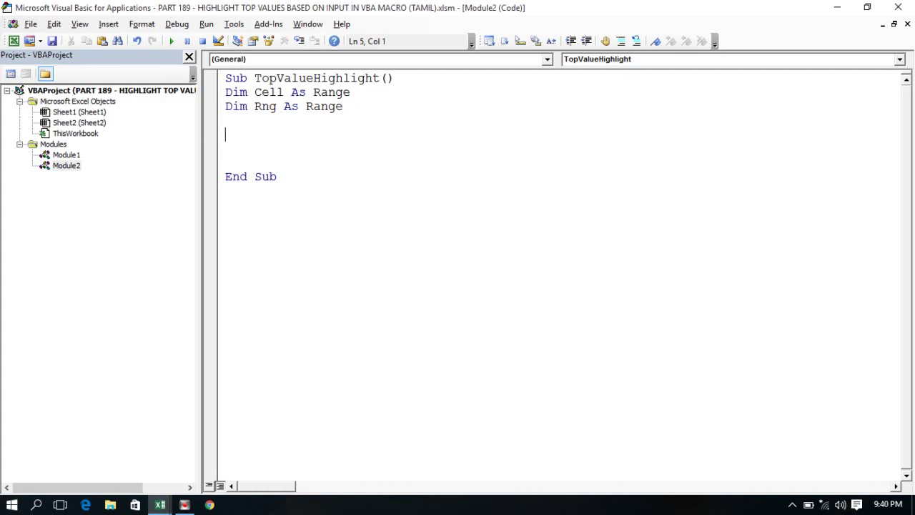
- Begin the line Set Rng = ThisWorkbook.Sheets(" and switch back to Excel
{"action": "type", "text": "Set "}
{"action": "type", "text": "Rng "}
{"action": "type", "text": "= Th"}
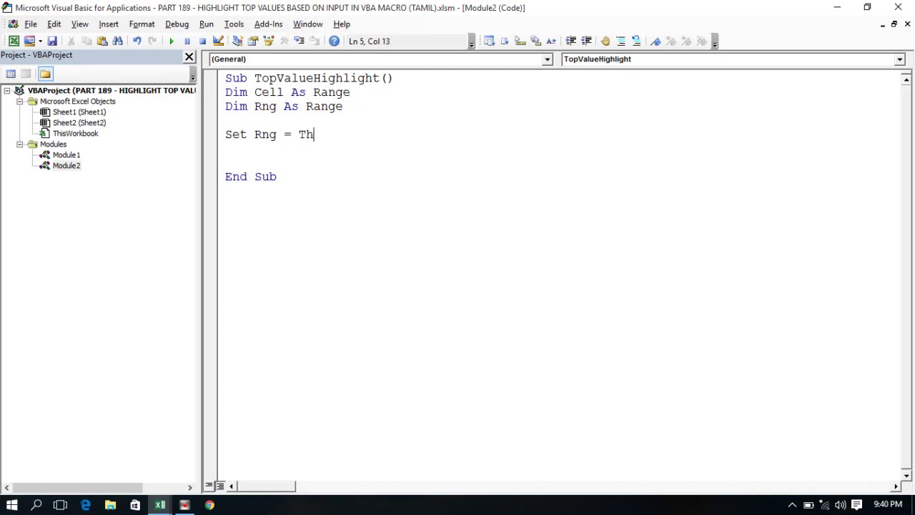
{"action": "type", "text": "iswo"}
{"action": "type", "text": "rkbook."}
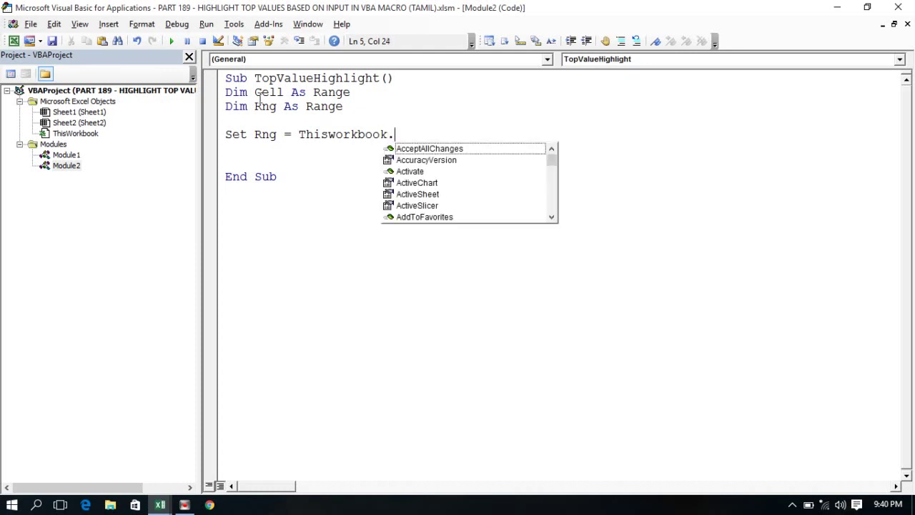
{"action": "type", "text": "shee"}
{"action": "key", "text": "Tab"}
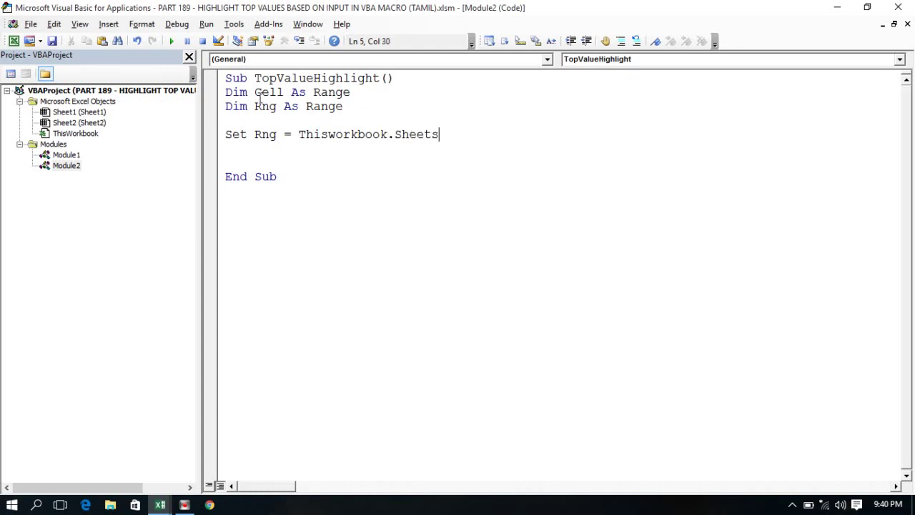
{"action": "type", "text": "(\""}
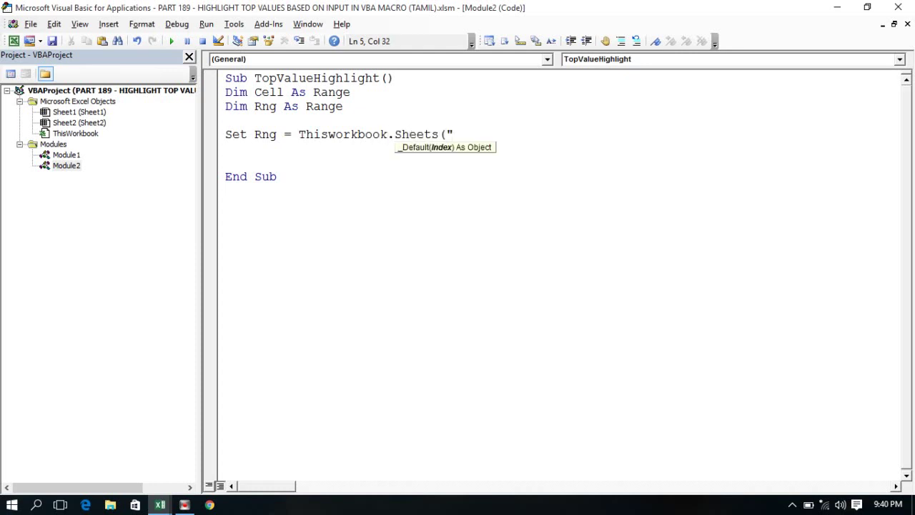
{"action": "key", "text": "alt+F11"}
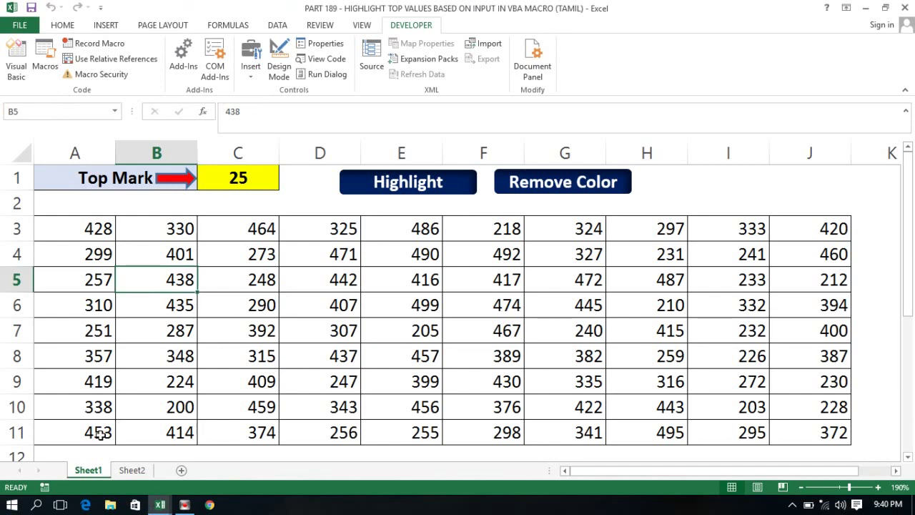
- Copy the A3:J11 number grid from Sheet1 and paste it into Sheet2 at A3
{"action": "left_click", "coordinate": [127, 470]}
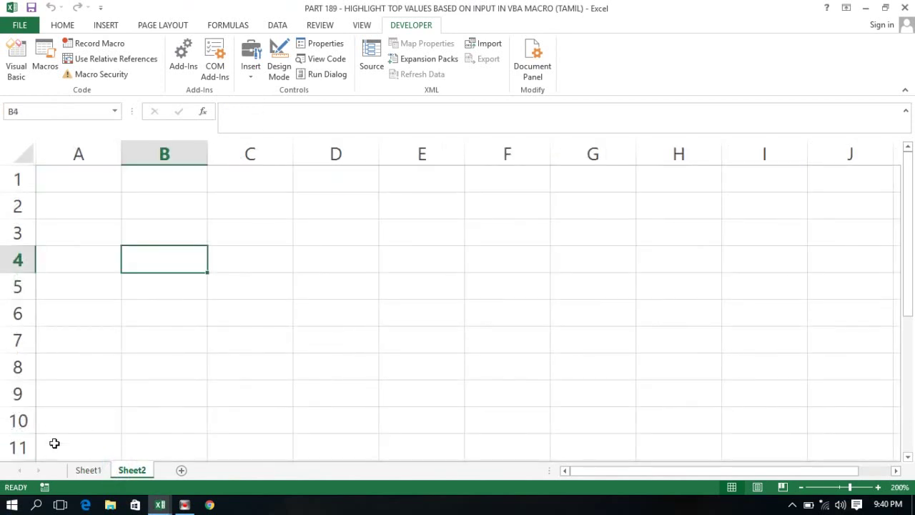
{"action": "left_click", "coordinate": [87, 470]}
{"action": "left_click", "coordinate": [71, 232]}
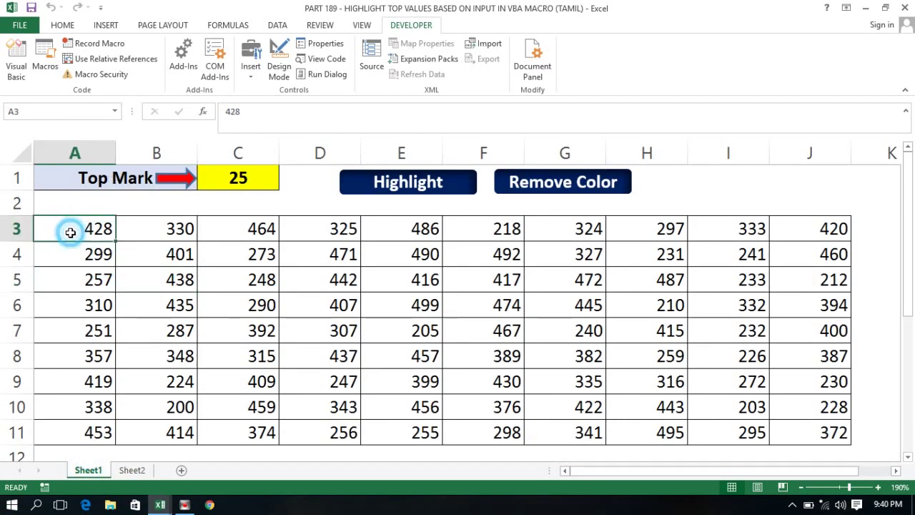
{"action": "key", "text": "ctrl+shift+Down"}
{"action": "key", "text": "ctrl+shift+Right"}
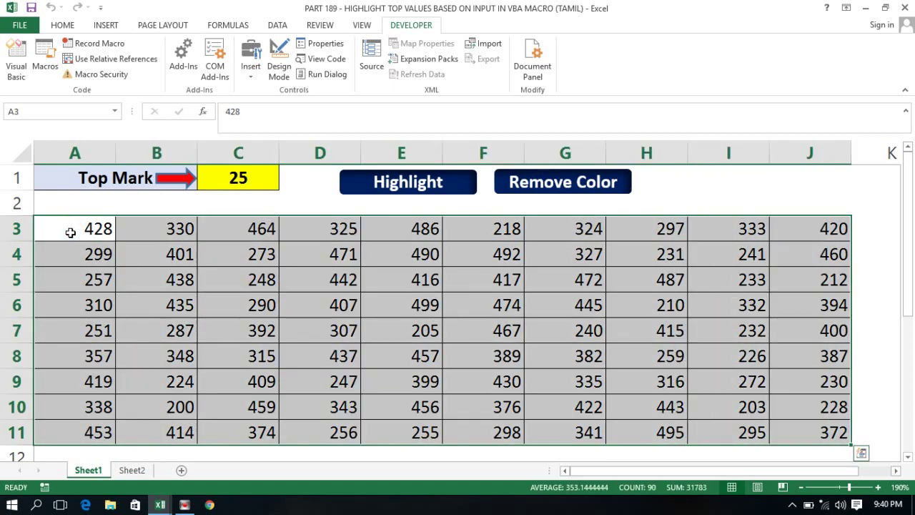
{"action": "key", "text": "ctrl+c"}
{"action": "left_click", "coordinate": [143, 472]}
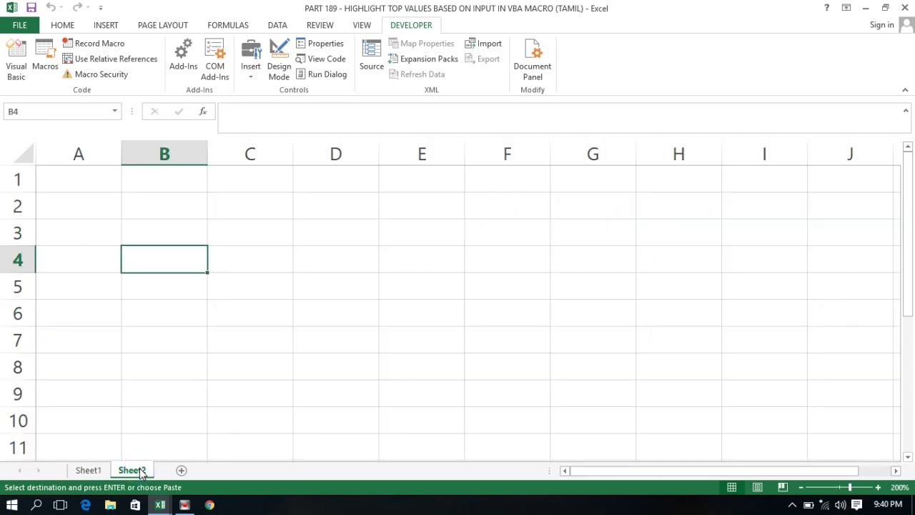
{"action": "left_click", "coordinate": [49, 230]}
{"action": "key", "text": "ctrl+v"}
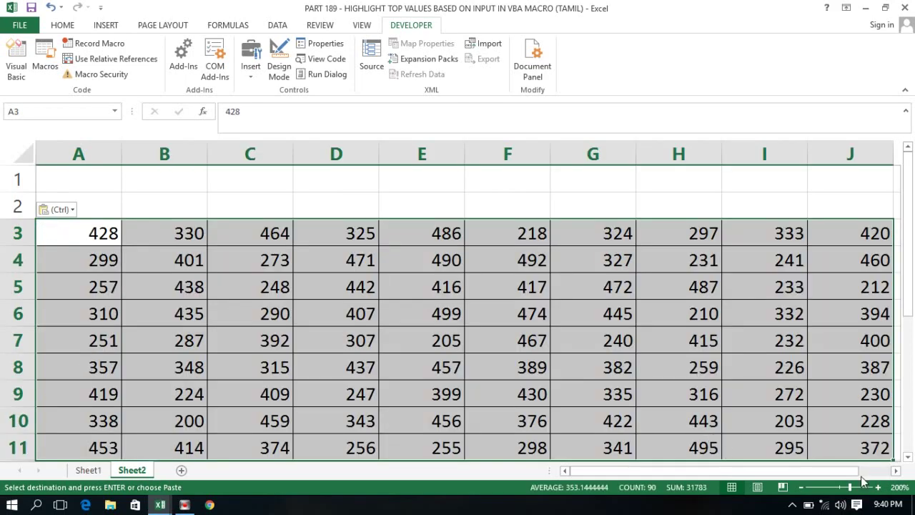
- Set Sheet2's zoom to 190% to match Sheet1's layout
{"action": "left_click", "coordinate": [800, 488]}
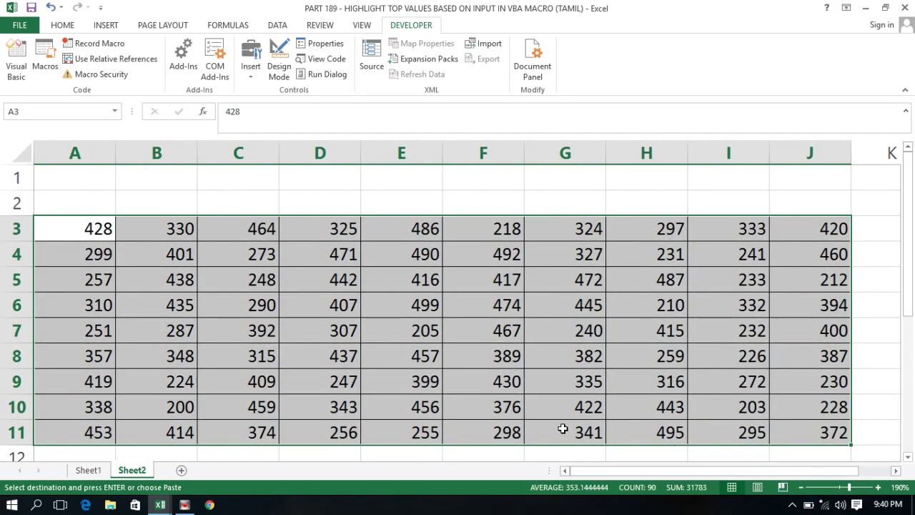
{"action": "left_click", "coordinate": [98, 472]}
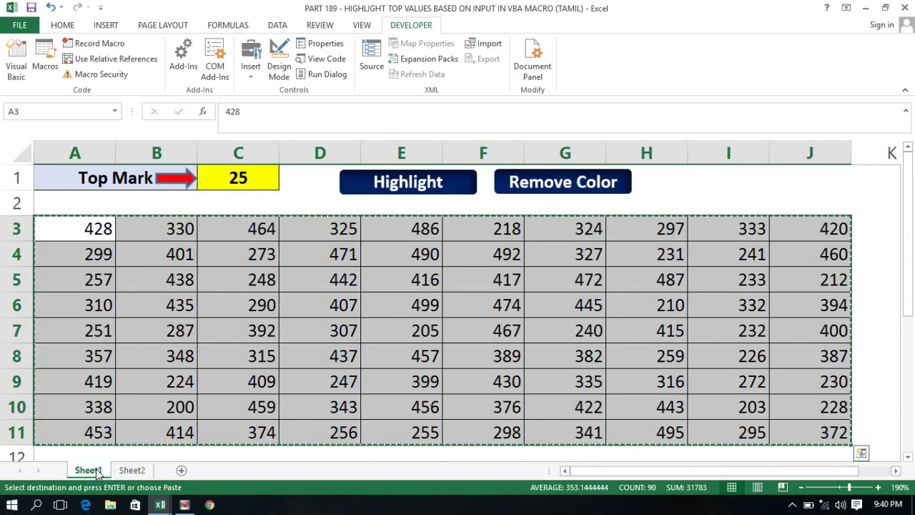
{"action": "left_click", "coordinate": [134, 472]}
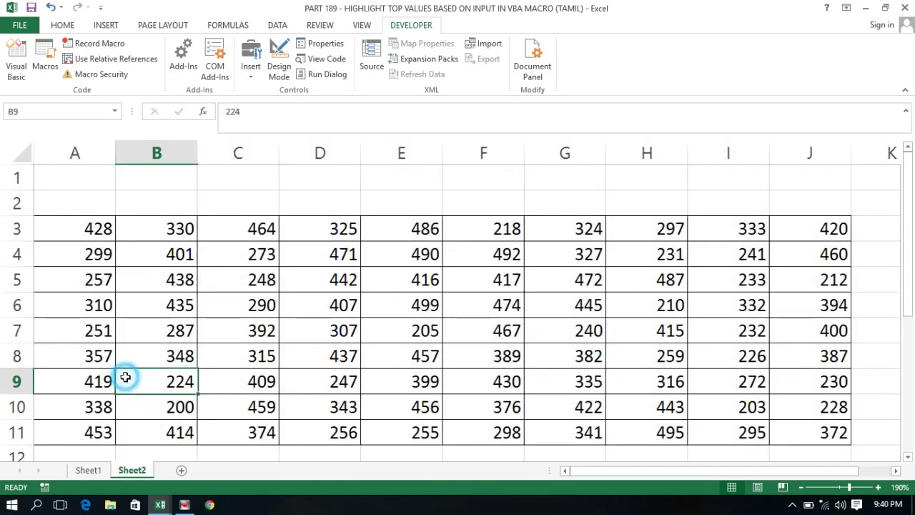
{"action": "left_click", "coordinate": [125, 377]}
{"action": "key", "text": "ctrl+Home"}
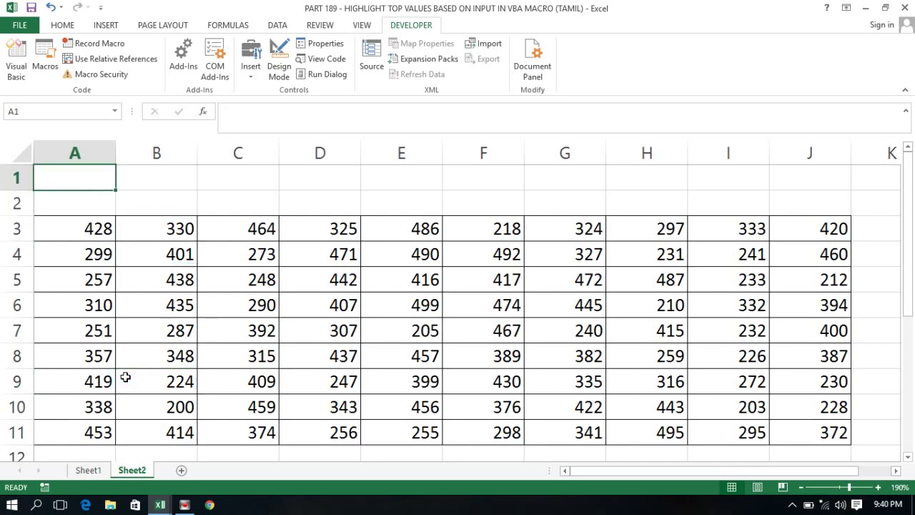
{"action": "key", "text": "Right"}
{"action": "key", "text": "Left"}
{"action": "key", "text": "Right"}
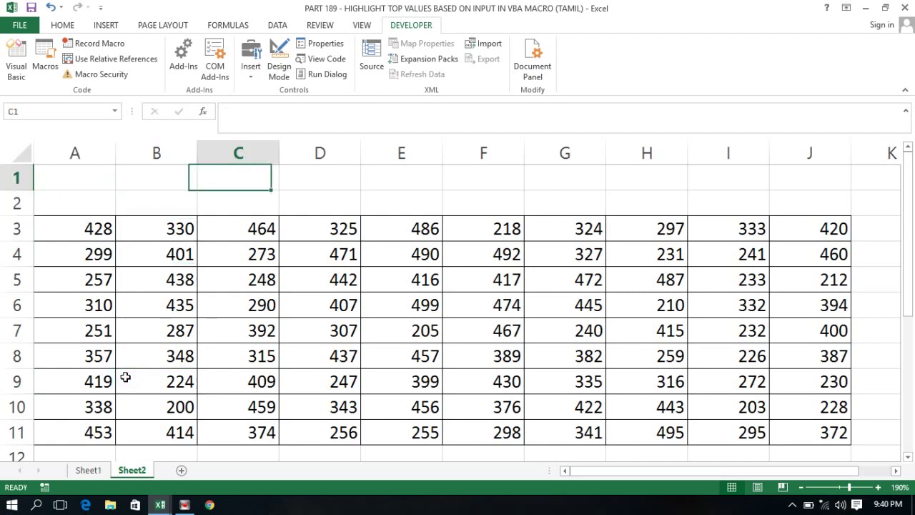
{"action": "key", "text": "Right"}
{"action": "key", "text": "Left"}
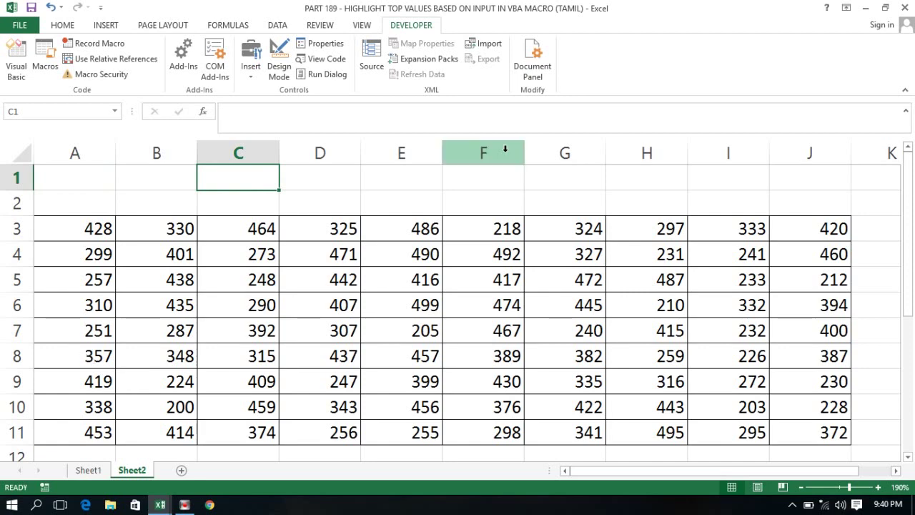
- Fill Sheet2's cell C1 yellow
{"action": "left_click", "coordinate": [228, 178]}
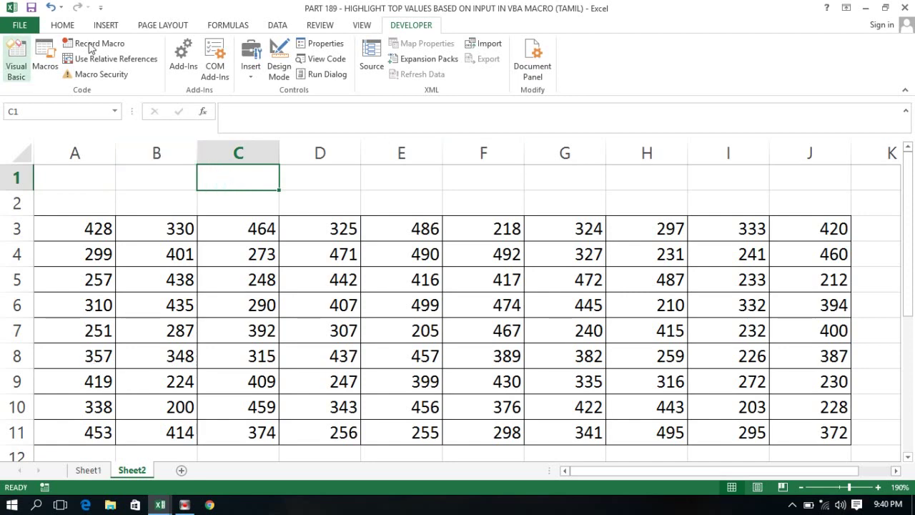
{"action": "left_click", "coordinate": [67, 26]}
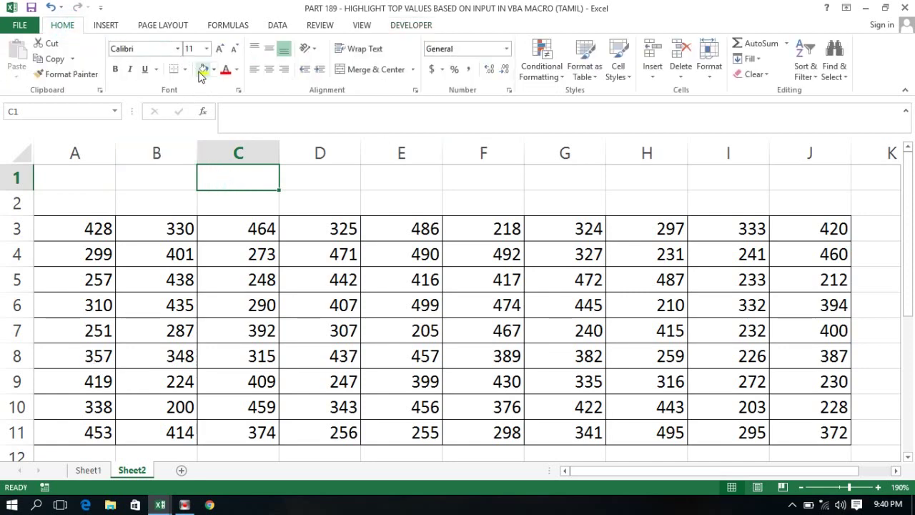
{"action": "left_click", "coordinate": [203, 69]}
{"action": "left_click", "coordinate": [302, 196]}
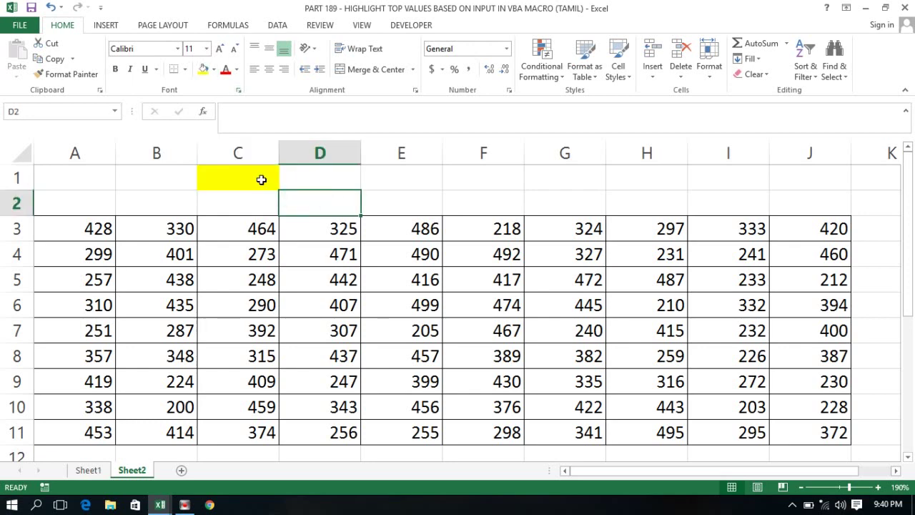
{"action": "left_click", "coordinate": [260, 180]}
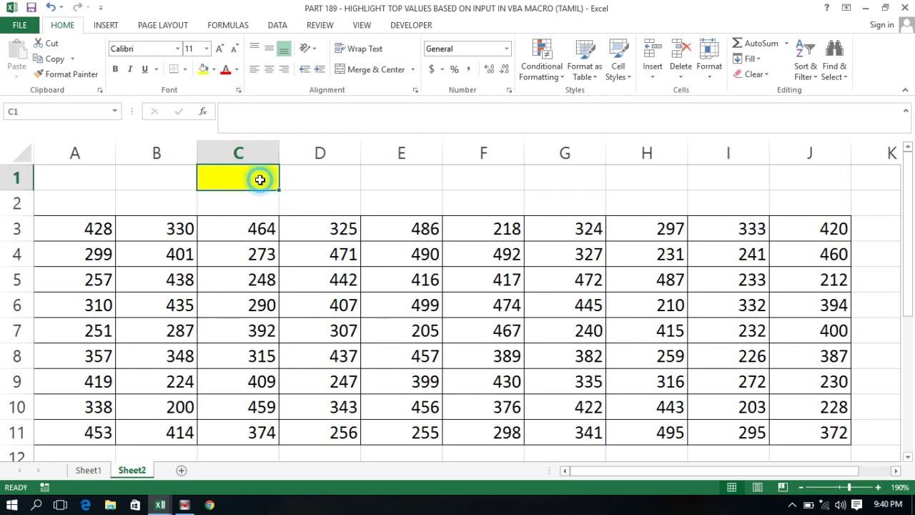
- Check the extent of Sheet2's data block and select A3:J11
{"action": "left_click", "coordinate": [91, 237]}
{"action": "key", "text": "ctrl+shift+Down"}
{"action": "key", "text": "ctrl+shift+Up"}
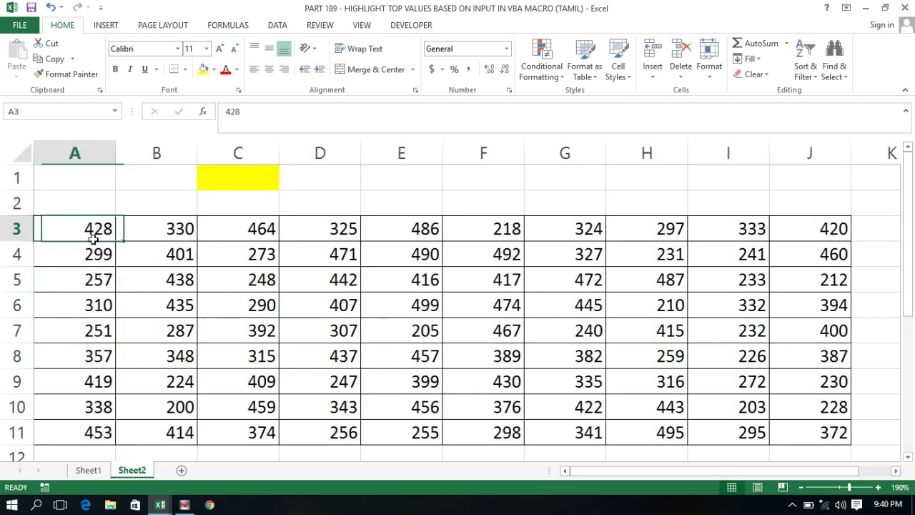
{"action": "key", "text": "ctrl+Right"}
{"action": "key", "text": "ctrl+Down"}
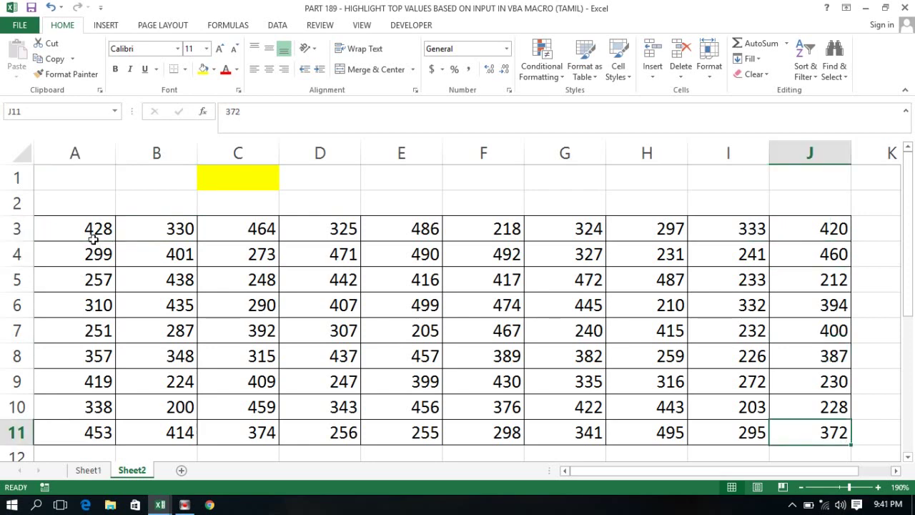
{"action": "key", "text": "ctrl+Left"}
{"action": "key", "text": "ctrl+Up"}
{"action": "key", "text": "ctrl+shift+Down"}
{"action": "key", "text": "ctrl+shift+Right"}
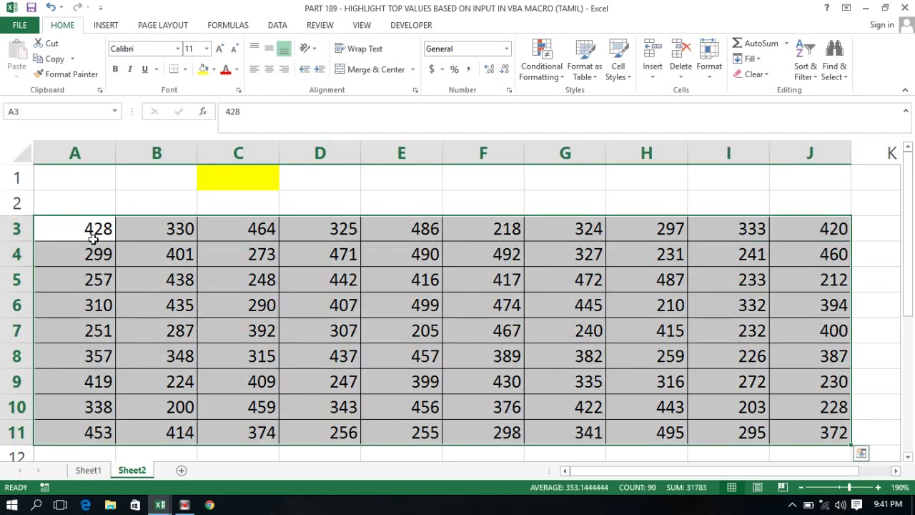
- Finish the line as Set Rng = ThisWorkbook.Sheets("Sheet2").Range("A3:J11")
{"action": "key", "text": "alt+F11"}
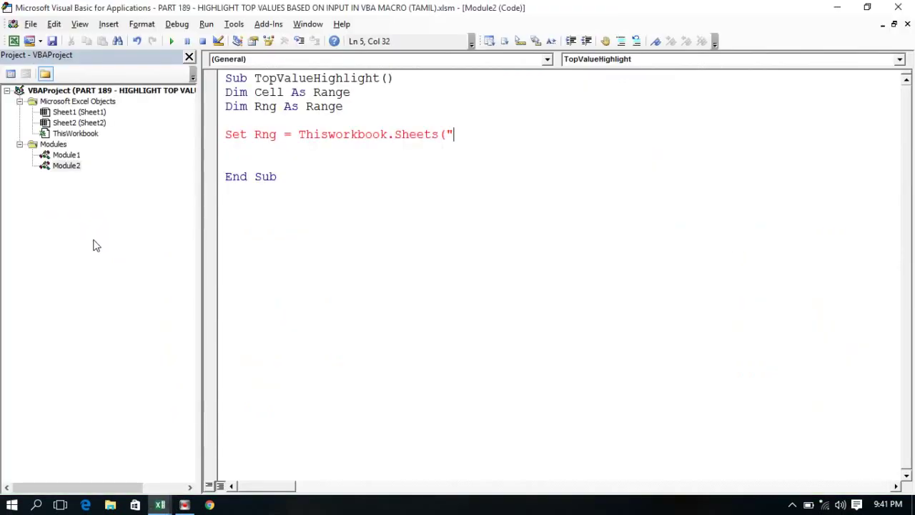
{"action": "type", "text": "Shee"}
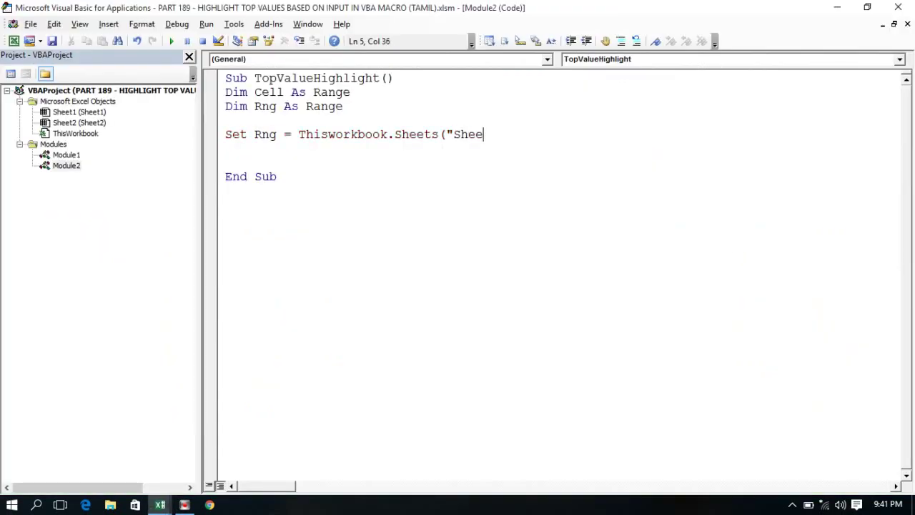
{"action": "type", "text": "t2\""}
{"action": "type", "text": ")"}
{"action": "type", "text": ".Rang"}
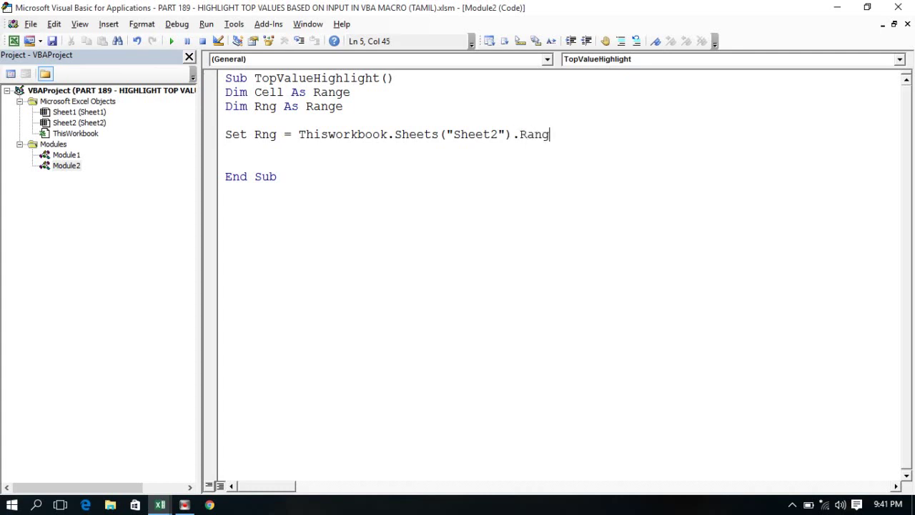
{"action": "type", "text": "e(\""}
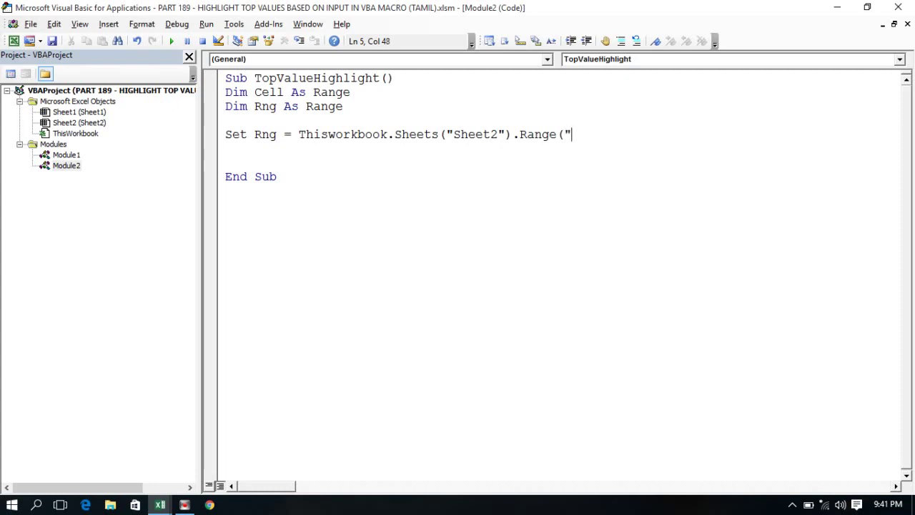
{"action": "type", "text": "A3"}
{"action": "type", "text": ":"}
{"action": "key", "text": "alt+F11"}
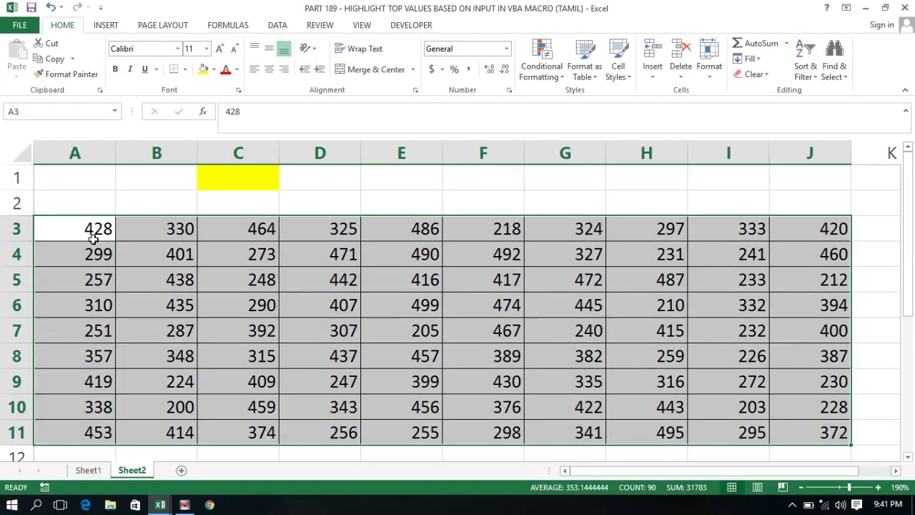
{"action": "key", "text": "alt+F11"}
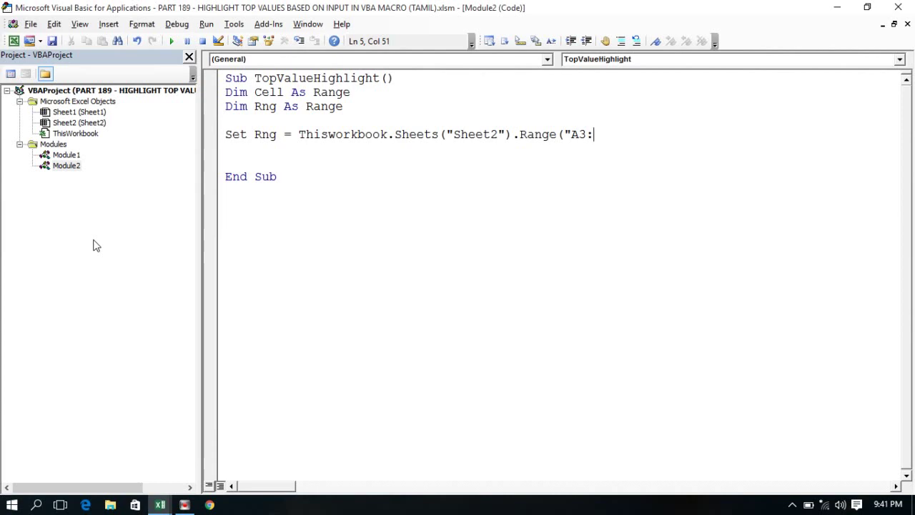
{"action": "type", "text": "J11"}
{"action": "type", "text": "\")"}
{"action": "key", "text": "Return"}
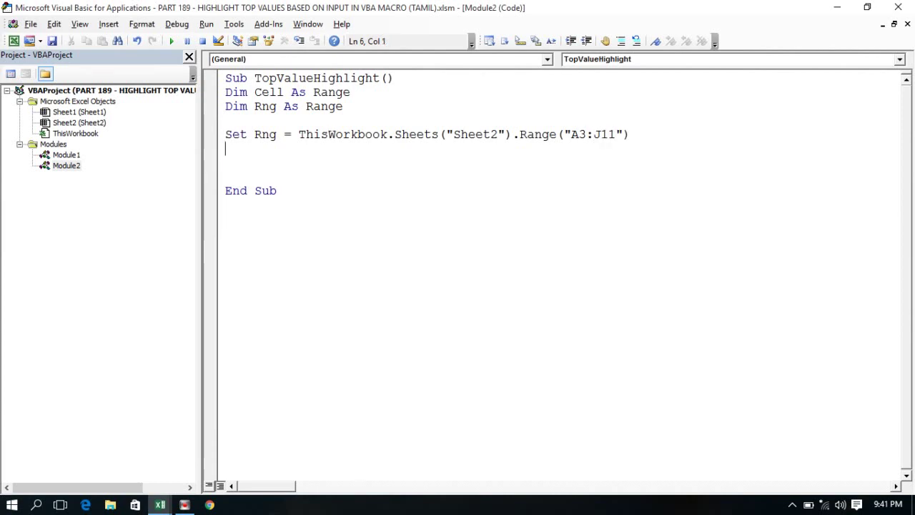
{"action": "key", "text": "Return"}
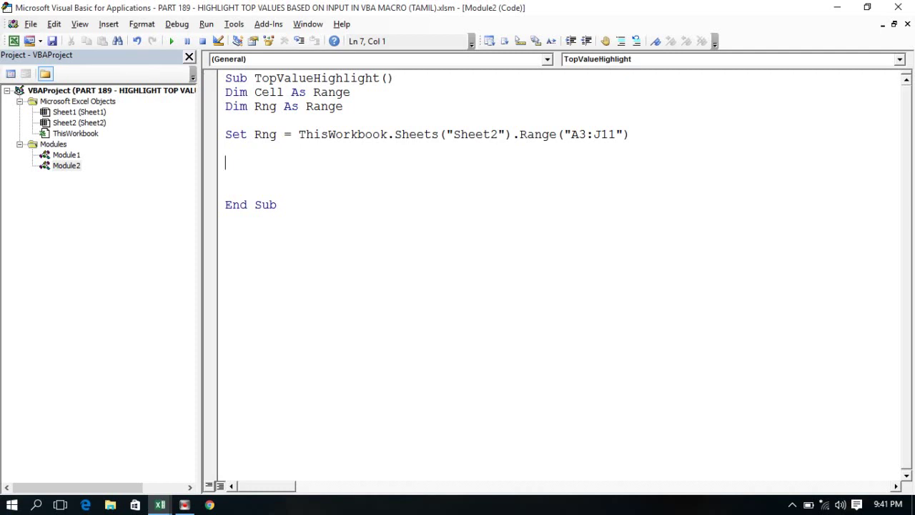
{"action": "type", "text": "Rng"}
{"action": "type", "text": ".i"}
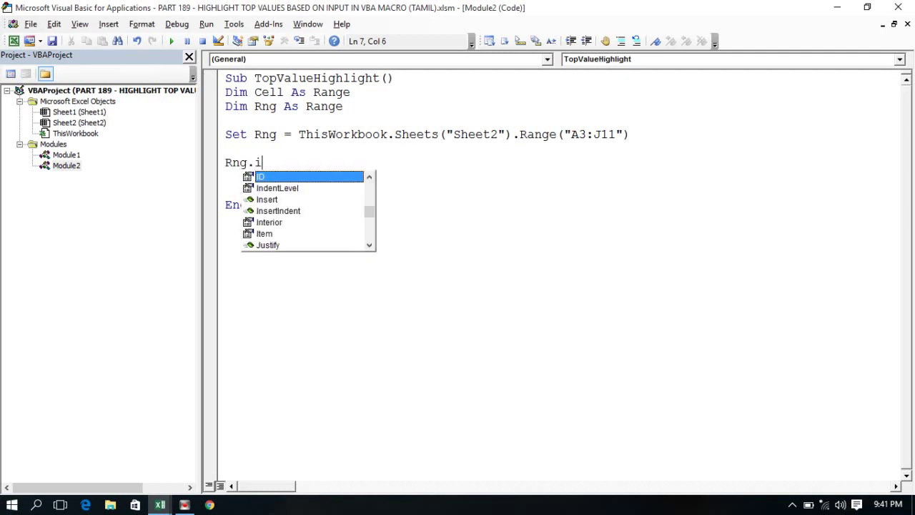
{"action": "type", "text": "nter"}
- Add the line Rng.Interior.Pattern = xlNone to clear the range's fill
{"action": "key", "text": "Tab"}
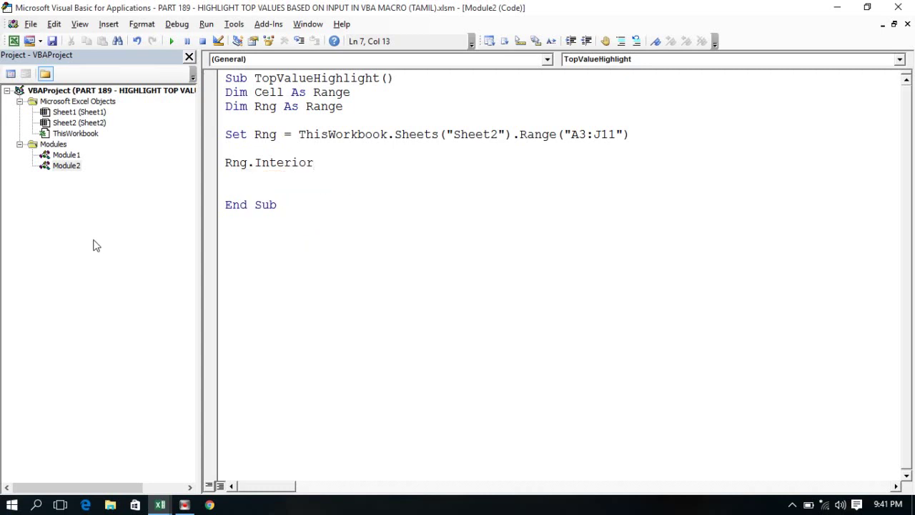
{"action": "type", "text": ".p"}
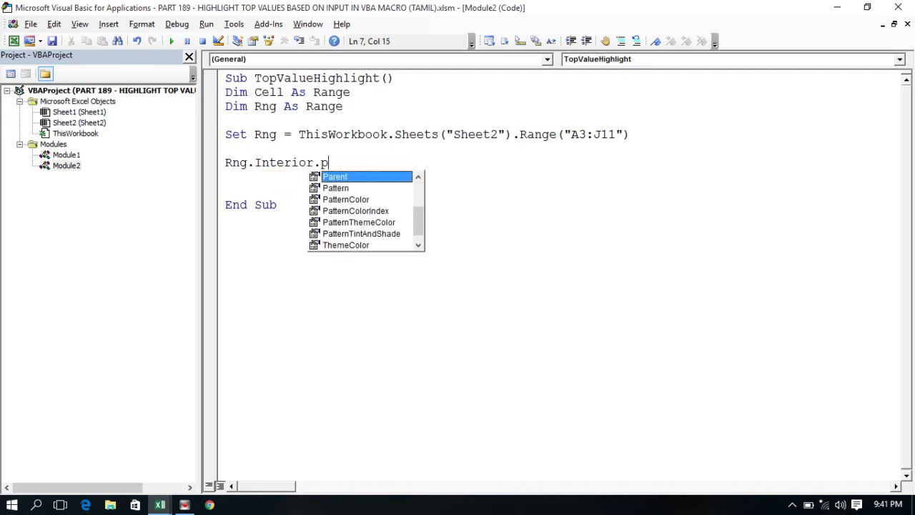
{"action": "key", "text": "Down"}
{"action": "key", "text": "Tab"}
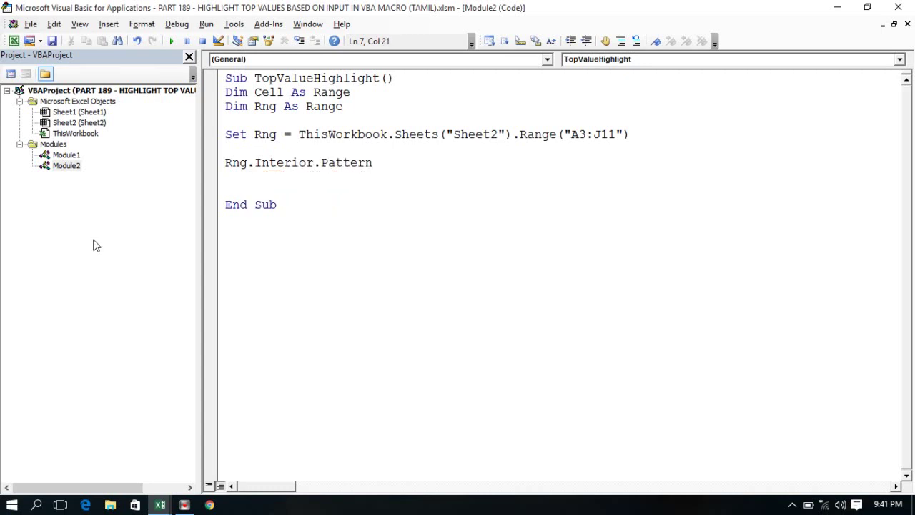
{"action": "type", "text": "=xlnone"}
{"action": "key", "text": "Return"}
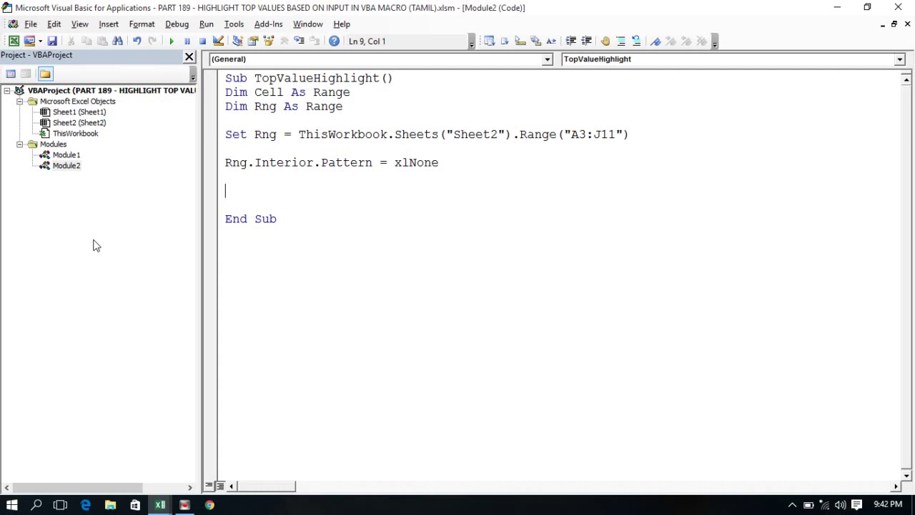
- Add a = Sheets("Sheet2").Range("C1").Value to read the top-mark count
{"action": "type", "text": "a"}
{"action": "type", "text": " = a"}
{"action": "key", "text": "BackSpace"}
{"action": "type", "text": "s(\"She"}
{"action": "key", "text": "BackSpace"}
{"action": "key", "text": "BackSpace"}
{"action": "key", "text": "BackSpace"}
{"action": "type", "text": "Sheets"}
{"action": "type", "text": "(\""}
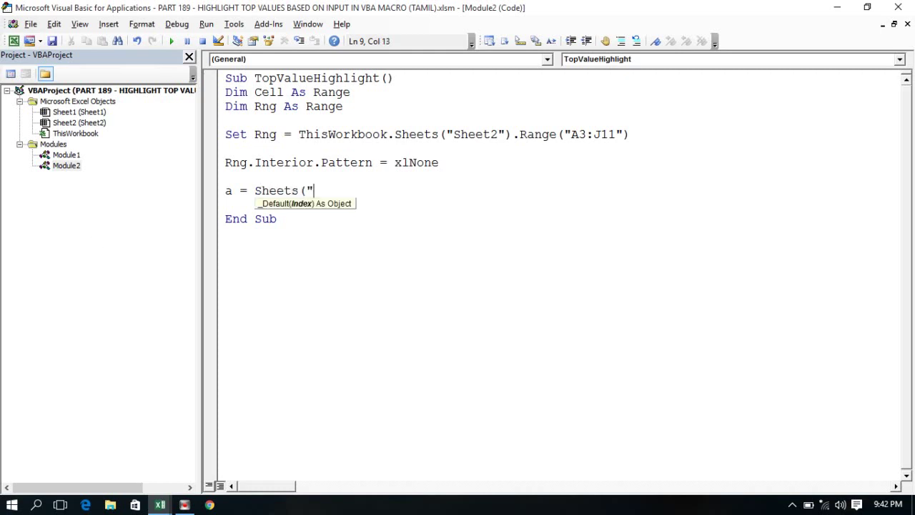
{"action": "type", "text": "Sheet2"}
{"action": "type", "text": "\")"}
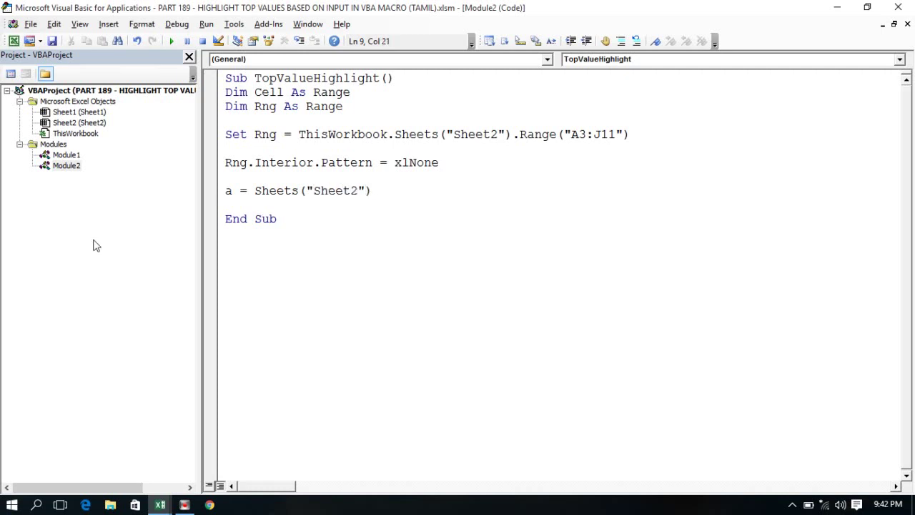
{"action": "type", "text": "."}
{"action": "type", "text": "e"}
{"action": "type", "text": "(\"C"}
{"action": "type", "text": "1\")."}
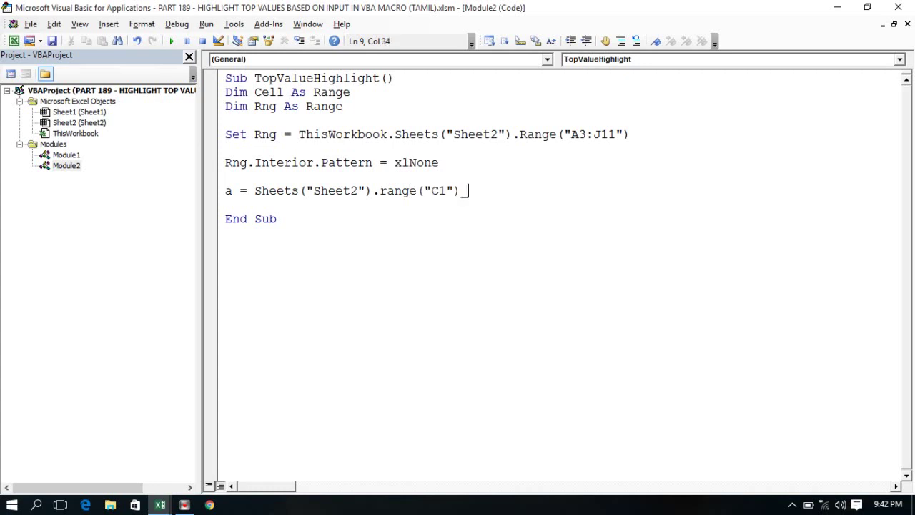
{"action": "type", "text": "value"}
{"action": "key", "text": "Return"}
- Enter 1 in Sheet2's yellow cell C1, centre it, and return to the VBA editor
{"action": "key", "text": "alt+F11"}
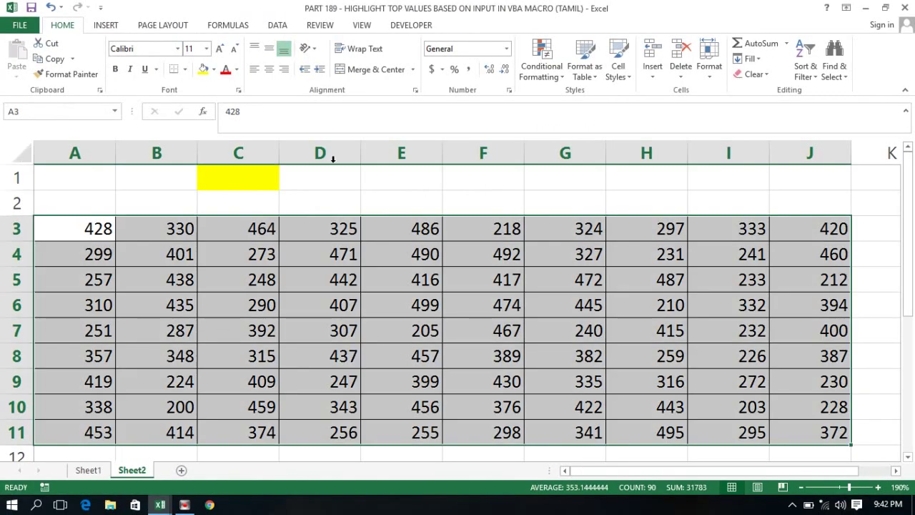
{"action": "left_click", "coordinate": [218, 174]}
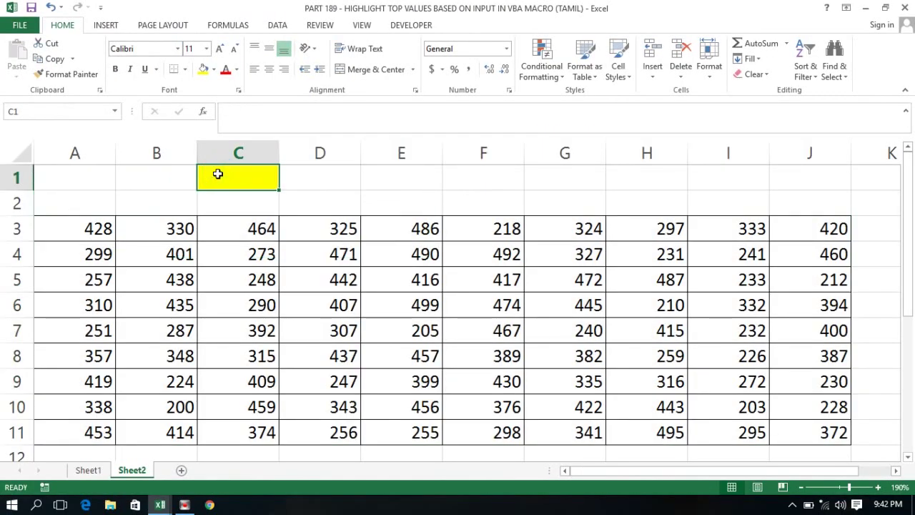
{"action": "type", "text": "1"}
{"action": "key", "text": "Return"}
{"action": "left_click", "coordinate": [245, 172]}
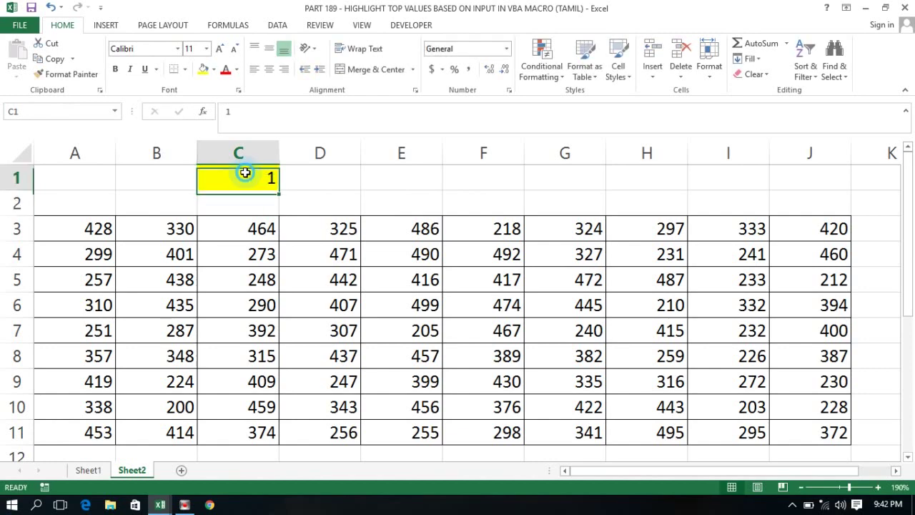
{"action": "left_click", "coordinate": [269, 69]}
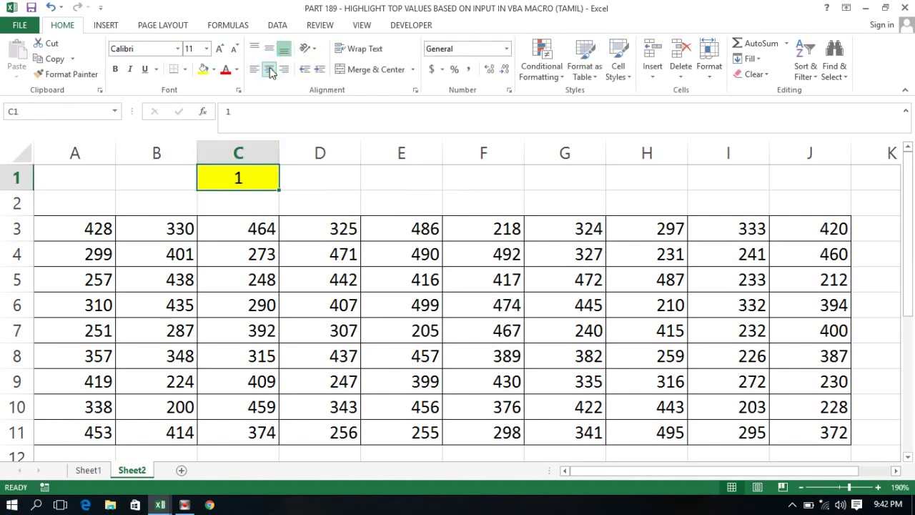
{"action": "key", "text": "alt+F11"}
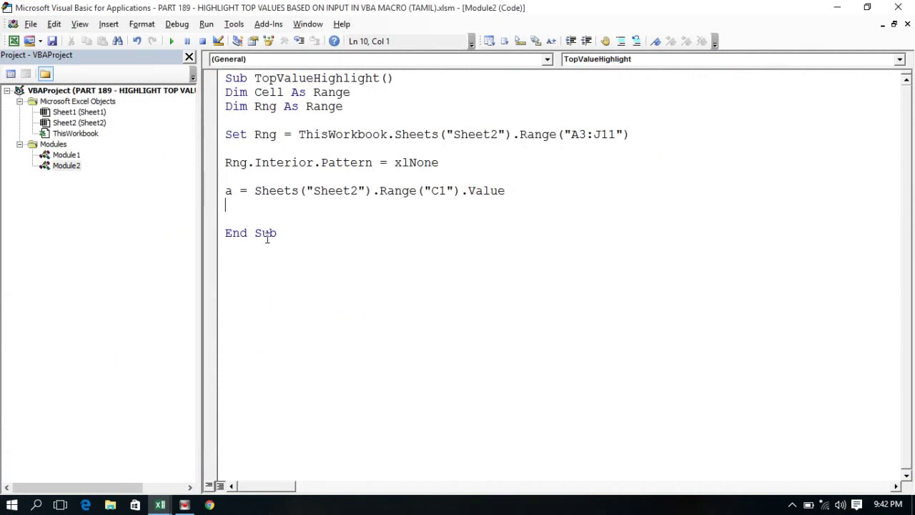
- Add the loop line For Each Cell In Rng below the C1 line
{"action": "key", "text": "Return"}
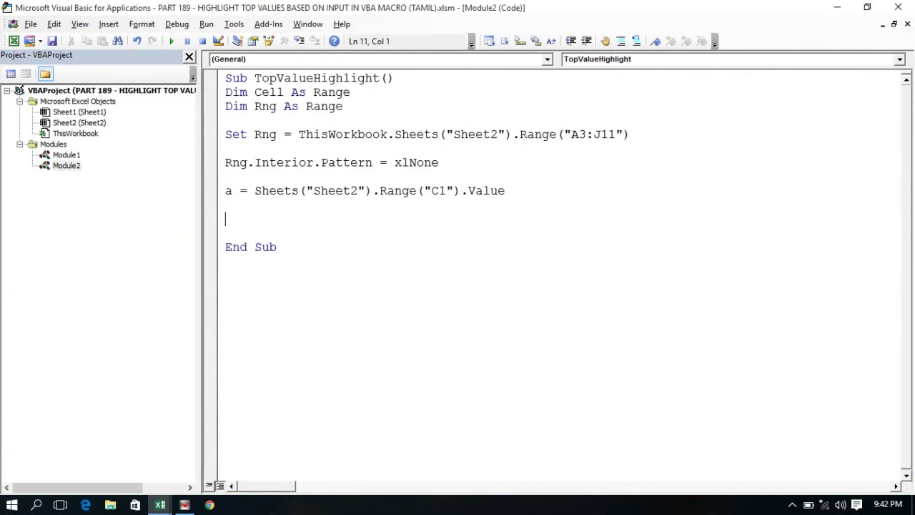
{"action": "type", "text": "f"}
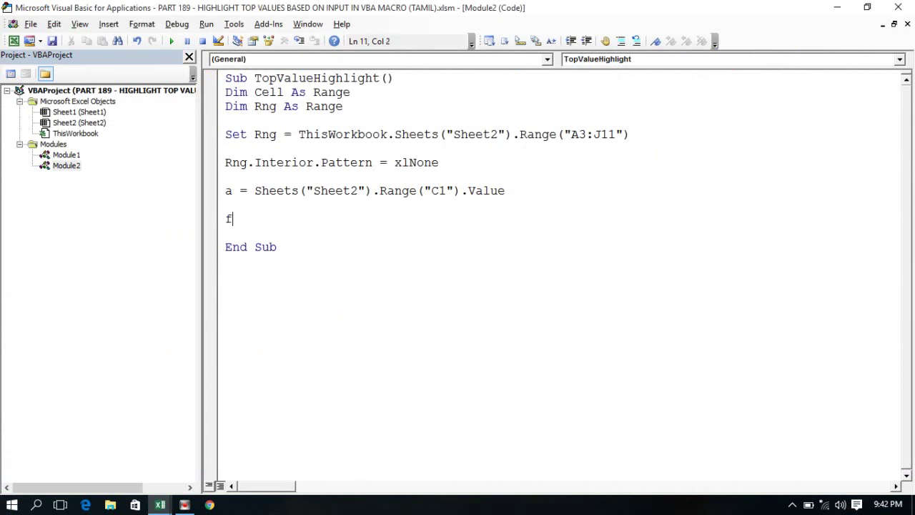
{"action": "type", "text": "or each "}
{"action": "type", "text": "Cell "}
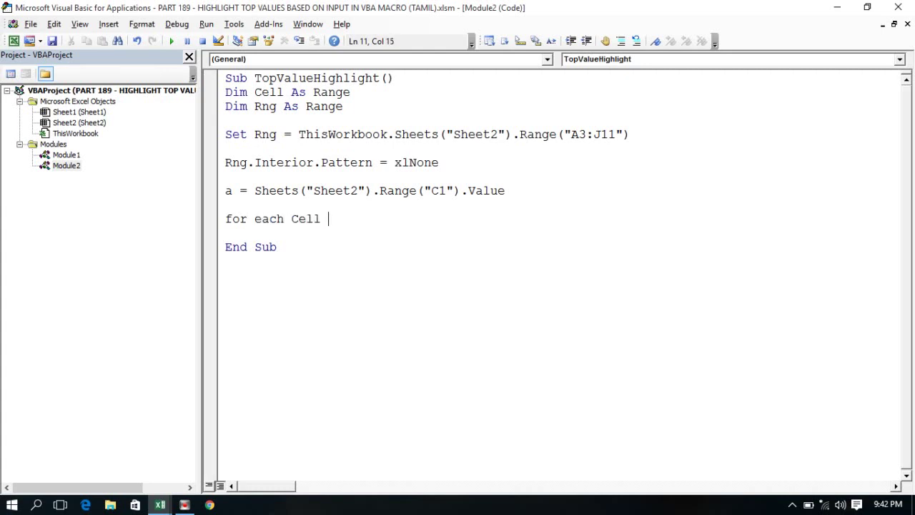
{"action": "type", "text": "In Rng"}
{"action": "left_click", "coordinate": [268, 233]}
{"action": "left_click", "coordinate": [255, 135]}
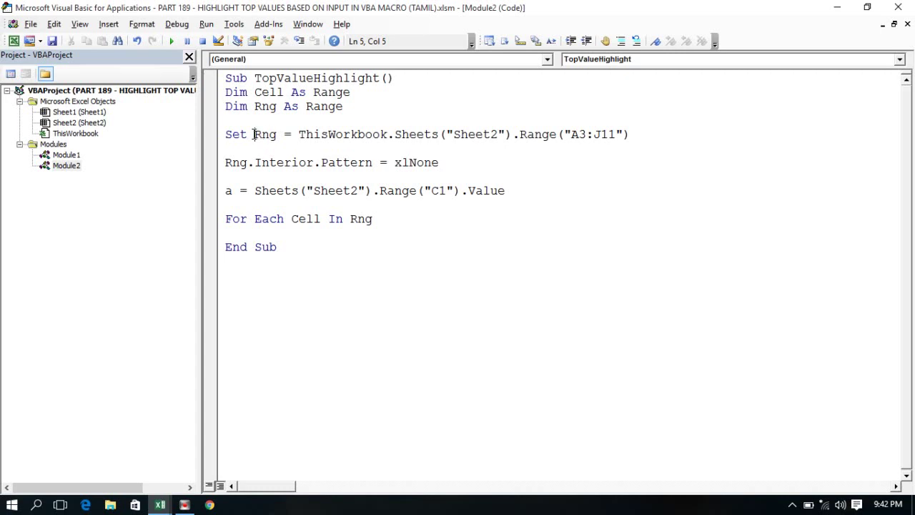
{"action": "left_click", "coordinate": [254, 134]}
{"action": "left_click_drag", "start_coordinate": [254, 135], "coordinate": [284, 134]}
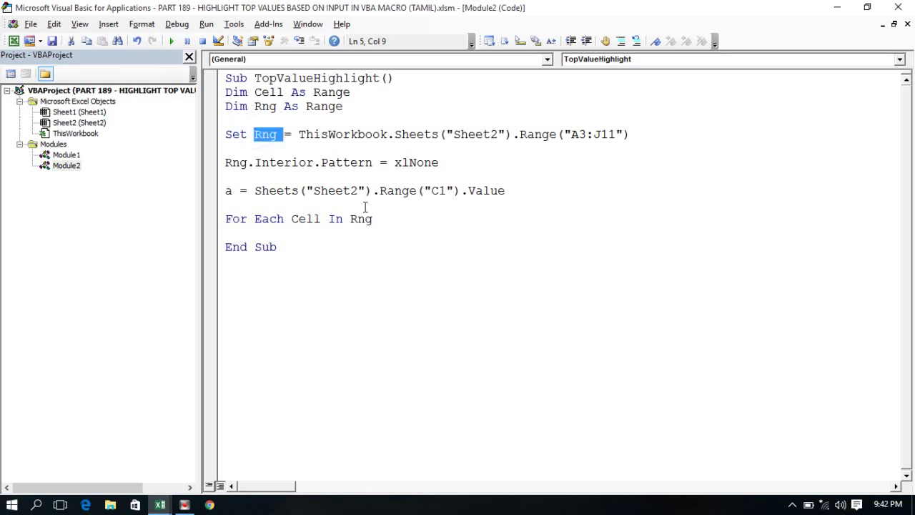
{"action": "left_click_drag", "start_coordinate": [322, 219], "coordinate": [290, 219]}
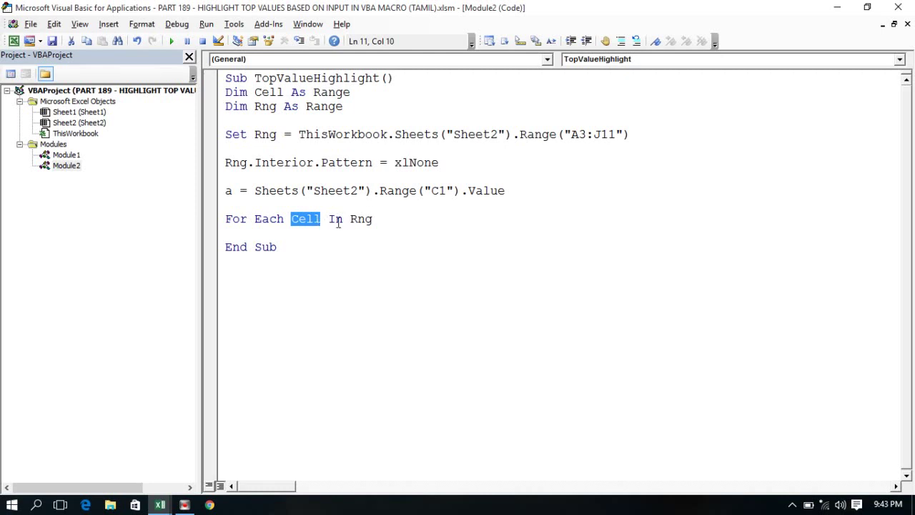
{"action": "left_click", "coordinate": [394, 219]}
- Add the indented inner loop line For i = 1 To a
{"action": "key", "text": "Return"}
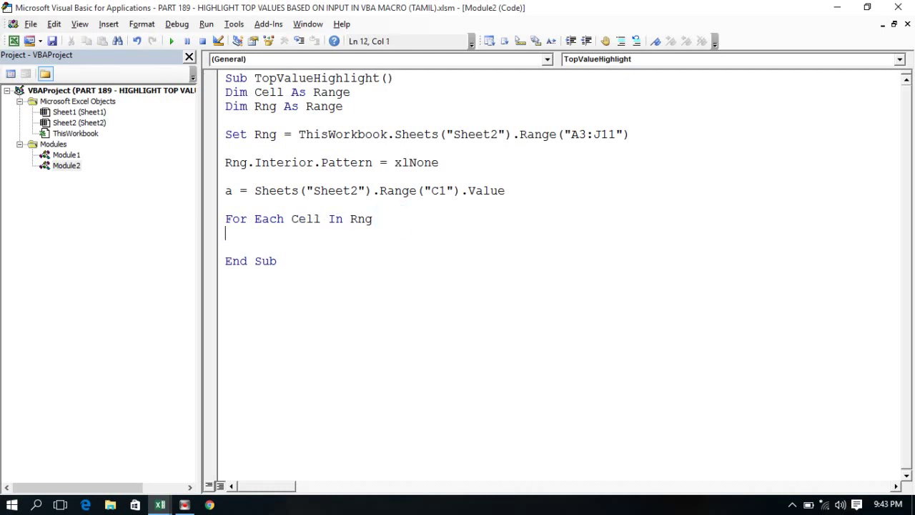
{"action": "key", "text": "Tab"}
{"action": "type", "text": "for i"}
{"action": "type", "text": " ="}
{"action": "type", "text": "1d t"}
{"action": "key", "text": "BackSpace"}
{"action": "key", "text": "BackSpace"}
{"action": "key", "text": "BackSpace"}
{"action": "type", "text": "to "}
{"action": "type", "text": "a"}
{"action": "key", "text": "Return"}
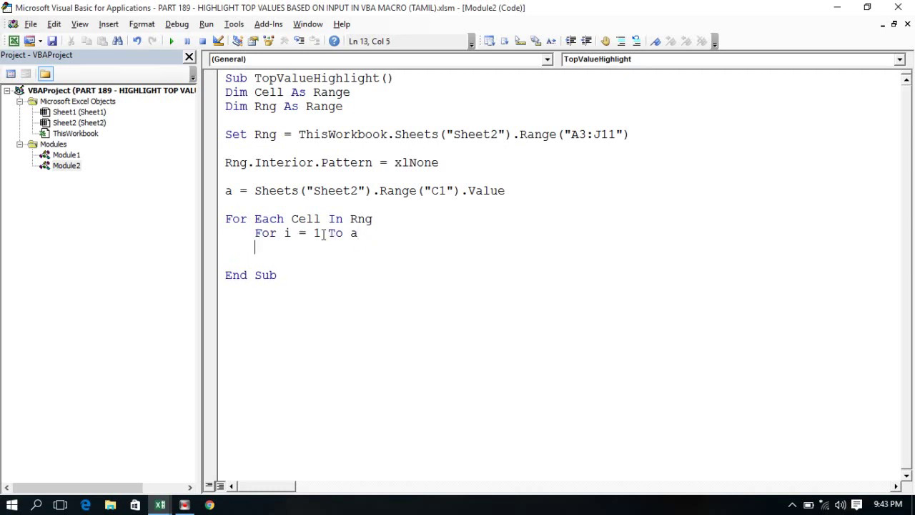
- Compare variable a on the C1 and For i lines, then add a blank line beneath For i = 1 To a
{"action": "left_click", "coordinate": [345, 233]}
{"action": "double_click", "coordinate": [354, 233]}
{"action": "double_click", "coordinate": [229, 190]}
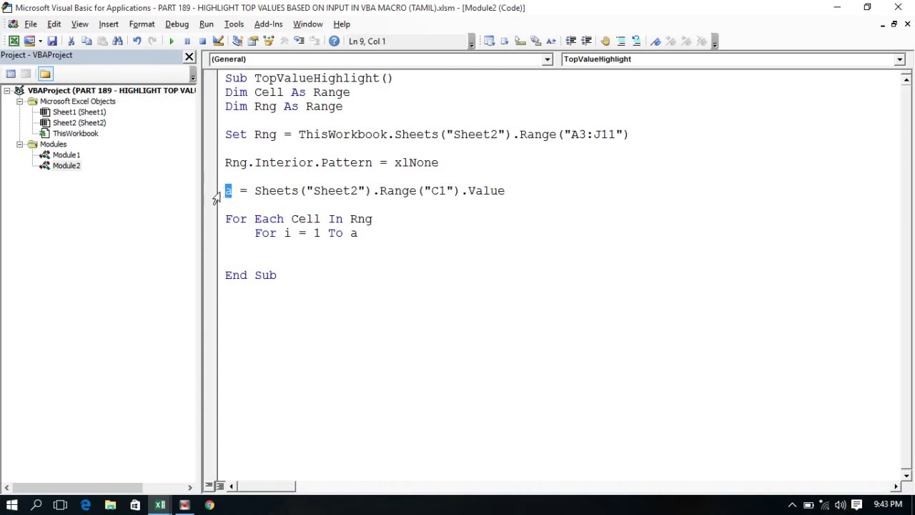
{"action": "double_click", "coordinate": [355, 233]}
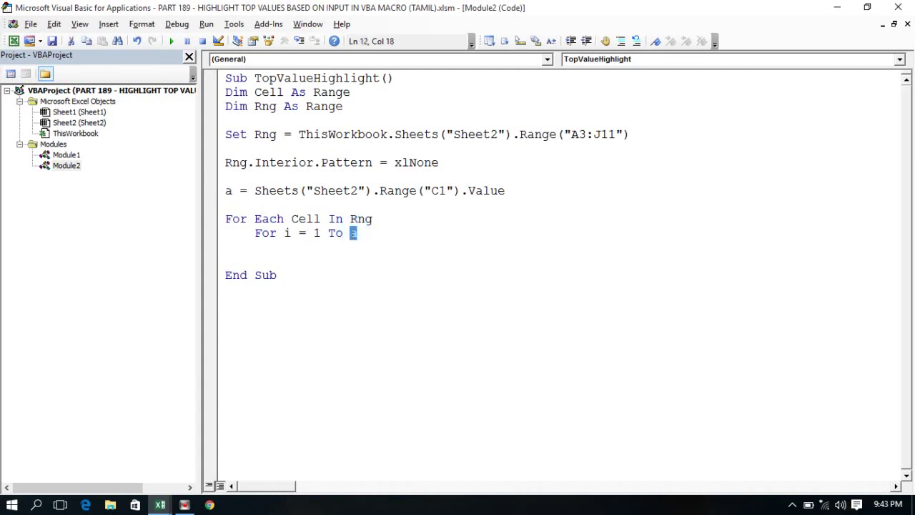
{"action": "left_click", "coordinate": [231, 190]}
{"action": "double_click", "coordinate": [230, 191]}
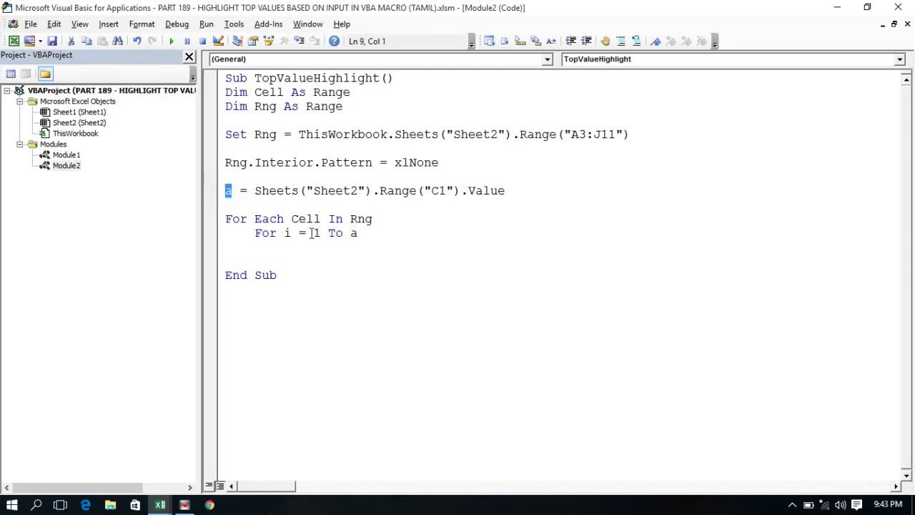
{"action": "left_click_drag", "start_coordinate": [349, 233], "coordinate": [358, 233]}
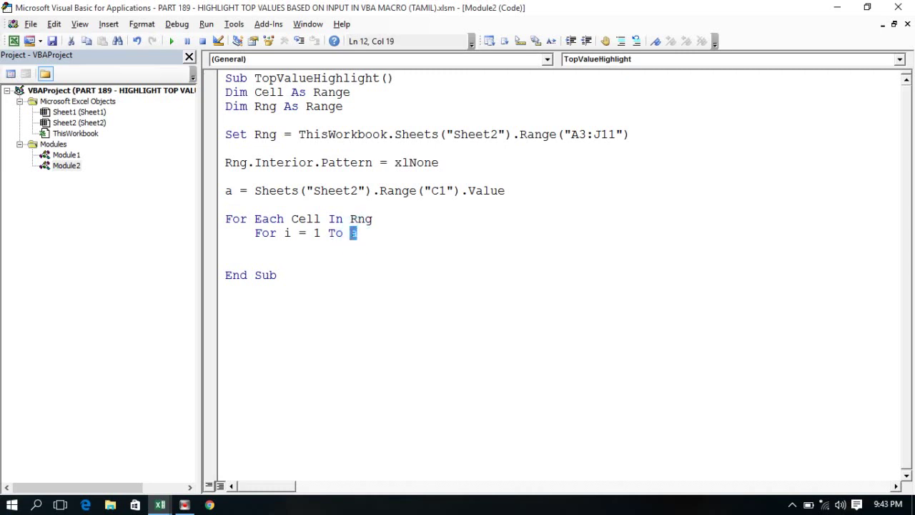
{"action": "double_click", "coordinate": [229, 190]}
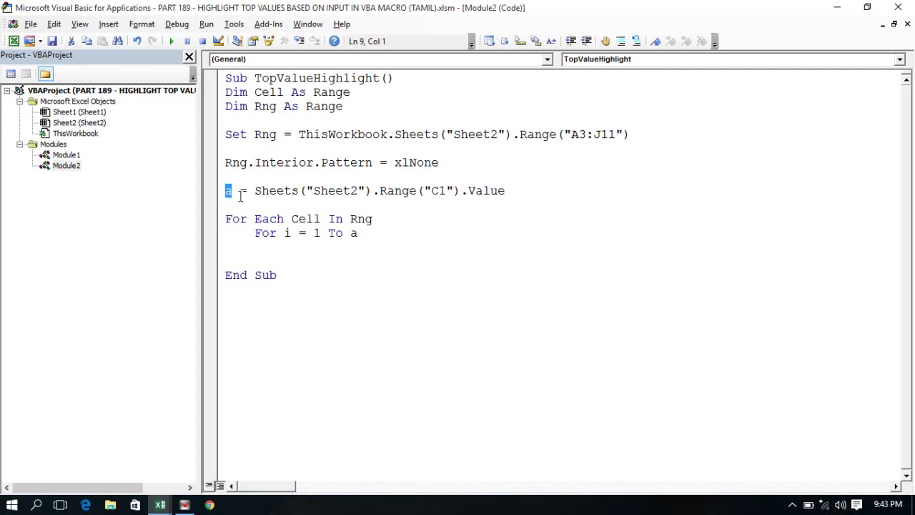
{"action": "left_click", "coordinate": [356, 233]}
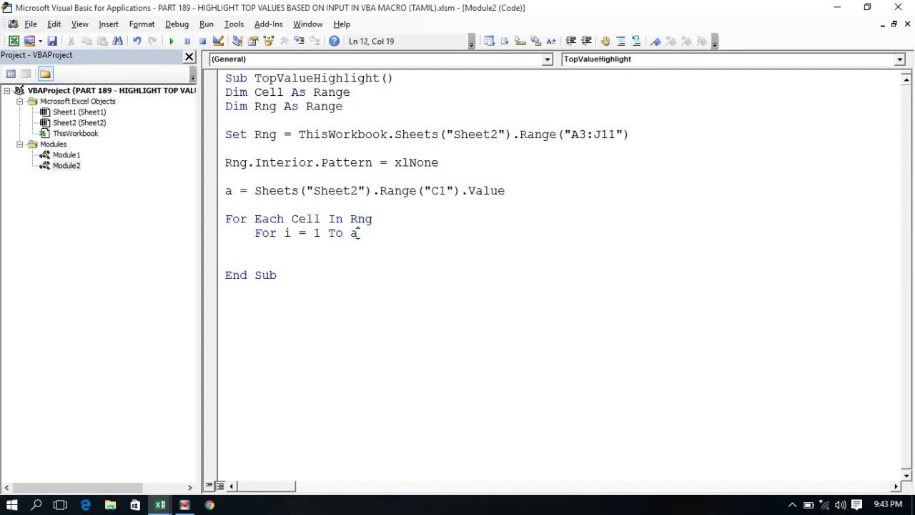
{"action": "double_click", "coordinate": [353, 234]}
{"action": "left_click", "coordinate": [232, 190]}
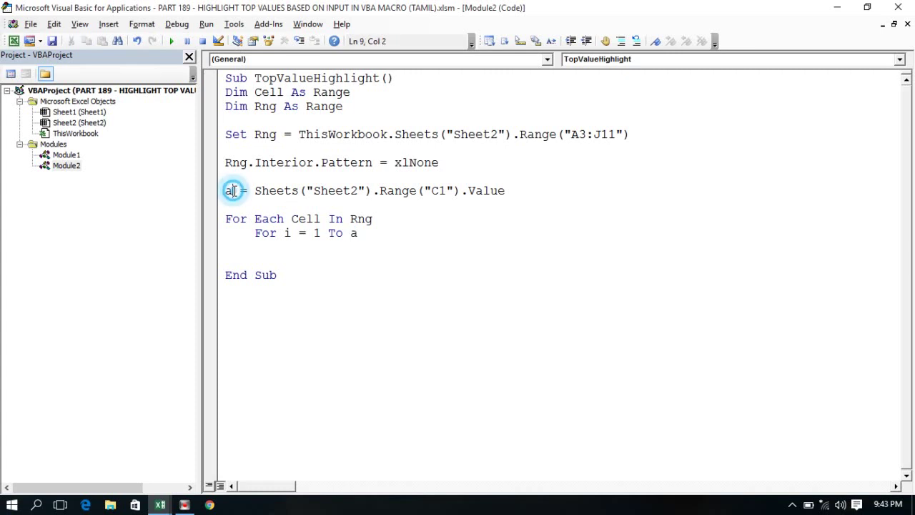
{"action": "left_click_drag", "start_coordinate": [232, 191], "coordinate": [224, 190]}
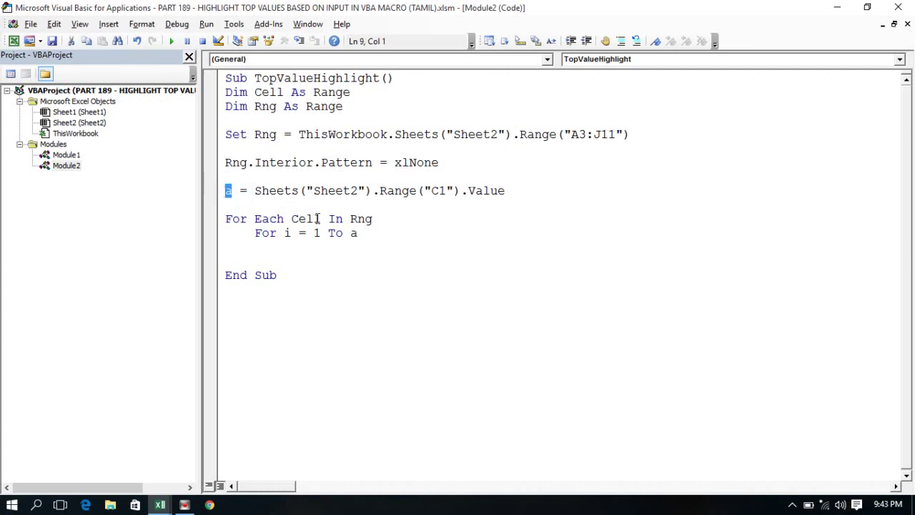
{"action": "left_click", "coordinate": [372, 233]}
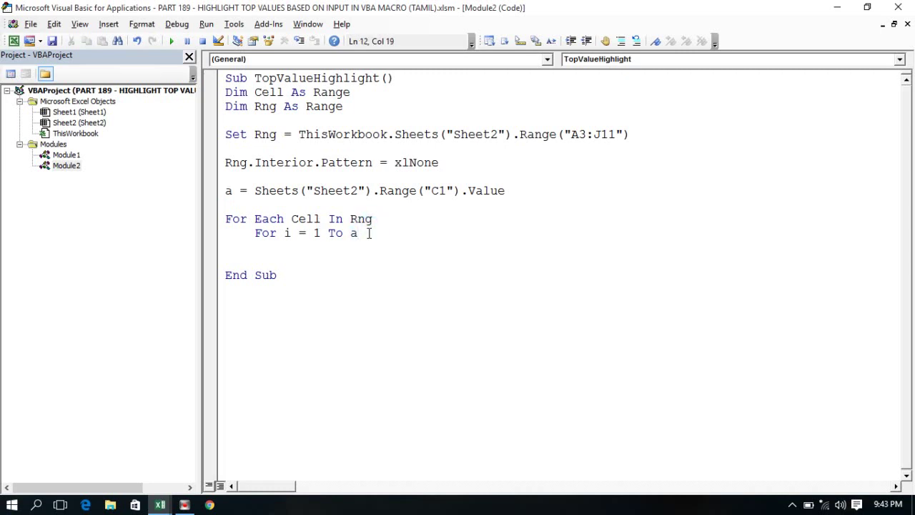
{"action": "key", "text": "Return"}
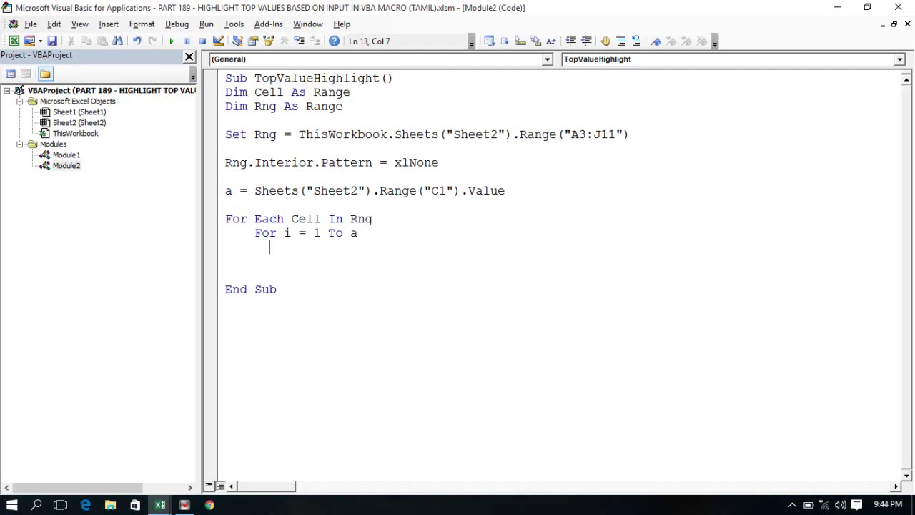
- Add the test If Cell.Value = Application.WorksheetFunction.Large(Rng, i) Then
{"action": "type", "text": "if"}
{"action": "type", "text": " Cell."}
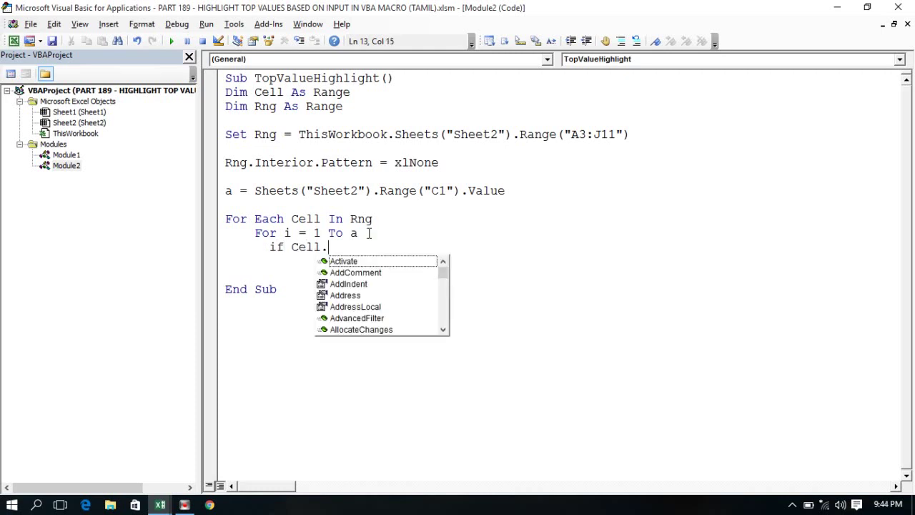
{"action": "type", "text": "va"}
{"action": "key", "text": "Down"}
{"action": "key", "text": "Tab"}
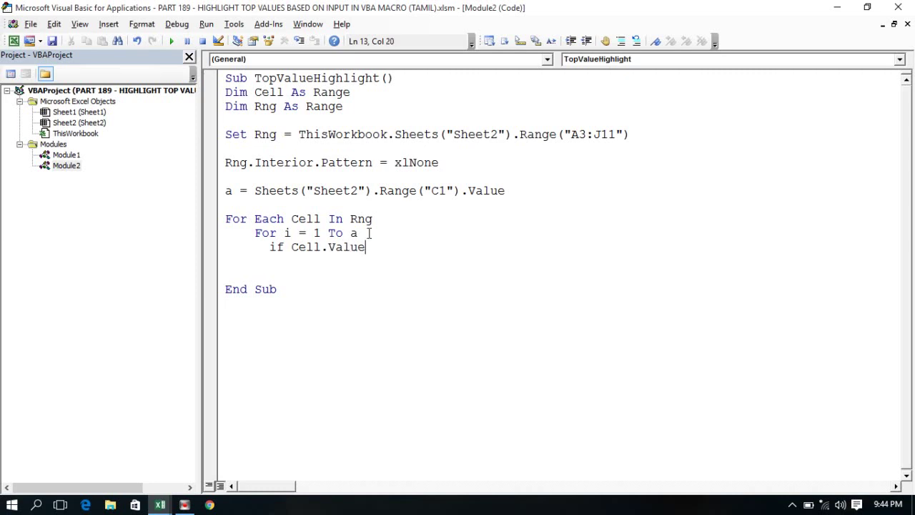
{"action": "type", "text": "="}
{"action": "type", "text": "application."}
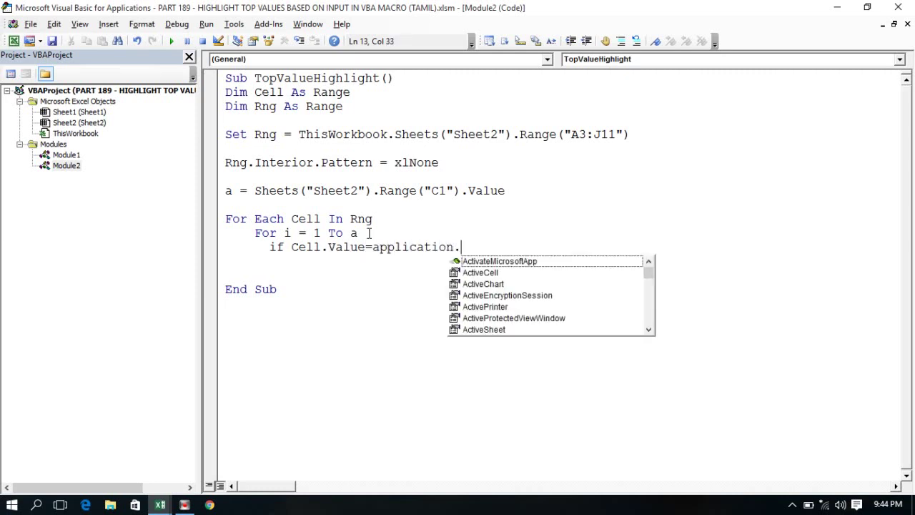
{"action": "type", "text": "work"}
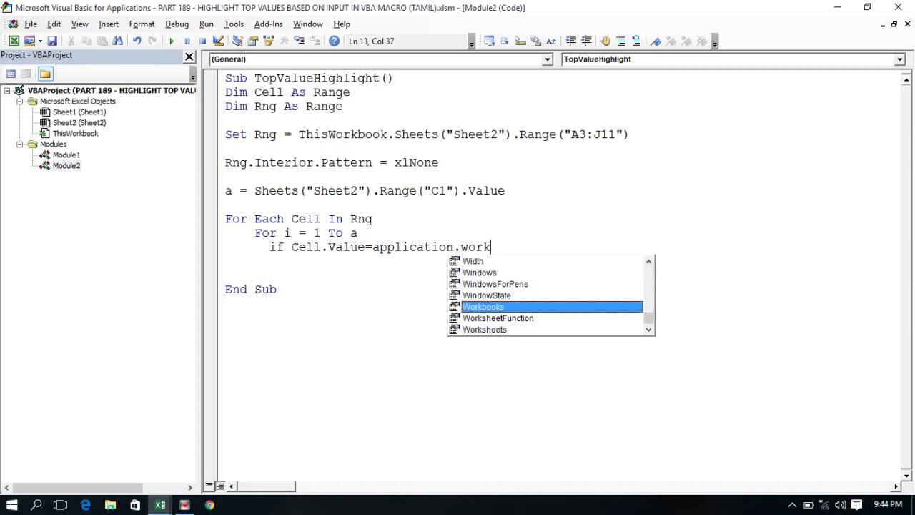
{"action": "key", "text": "Down"}
{"action": "key", "text": "Tab"}
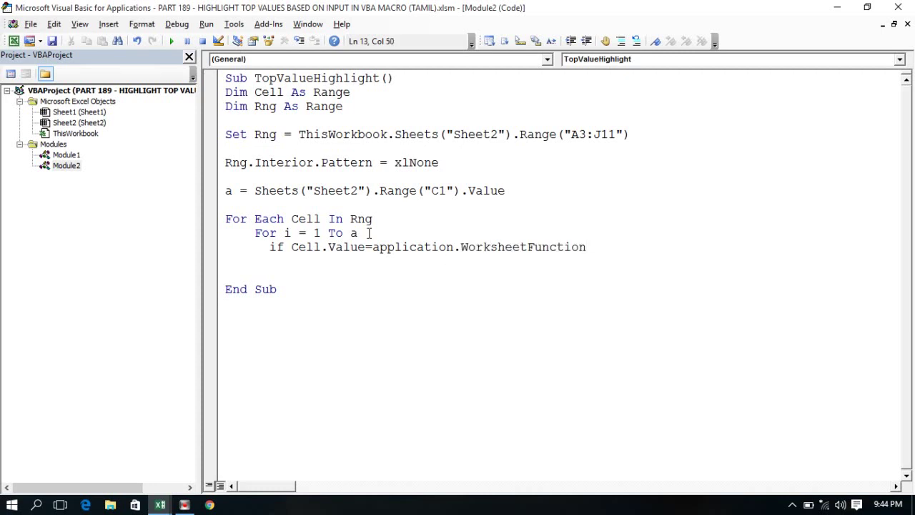
{"action": "type", "text": "."}
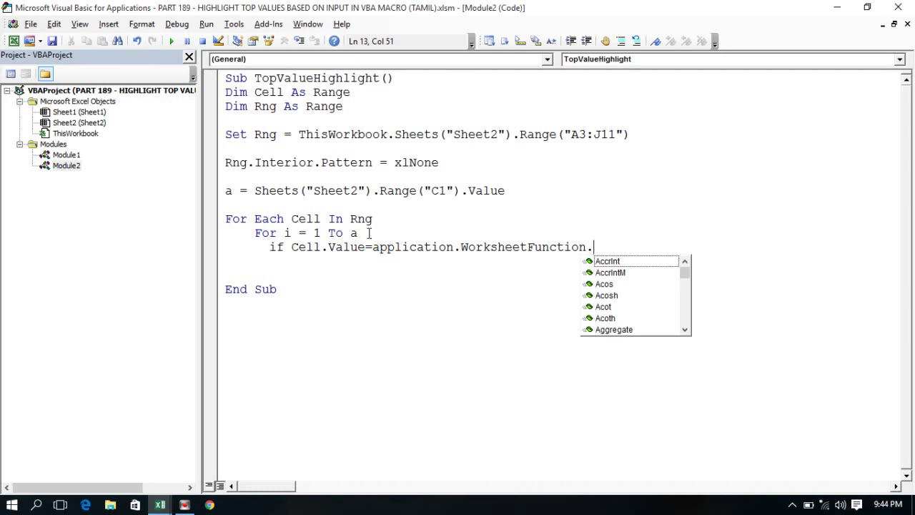
{"action": "type", "text": "lar"}
{"action": "key", "text": "Tab"}
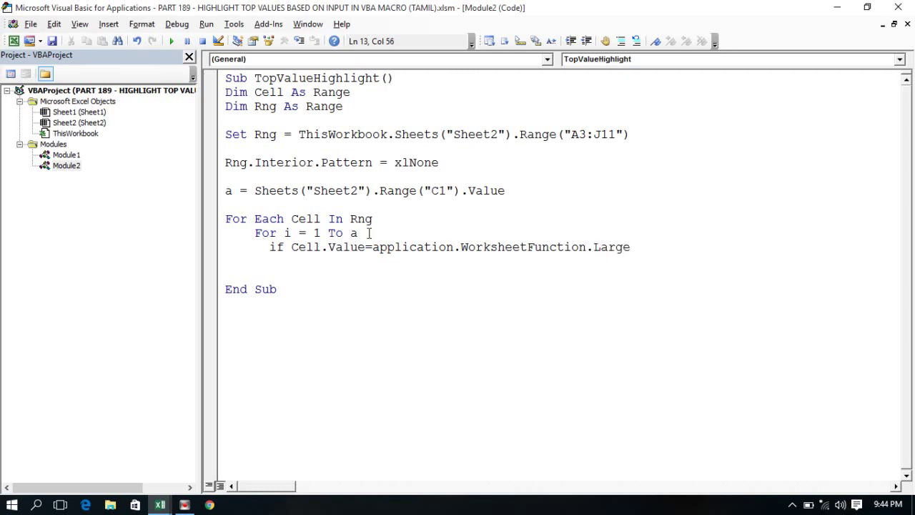
{"action": "type", "text": "("}
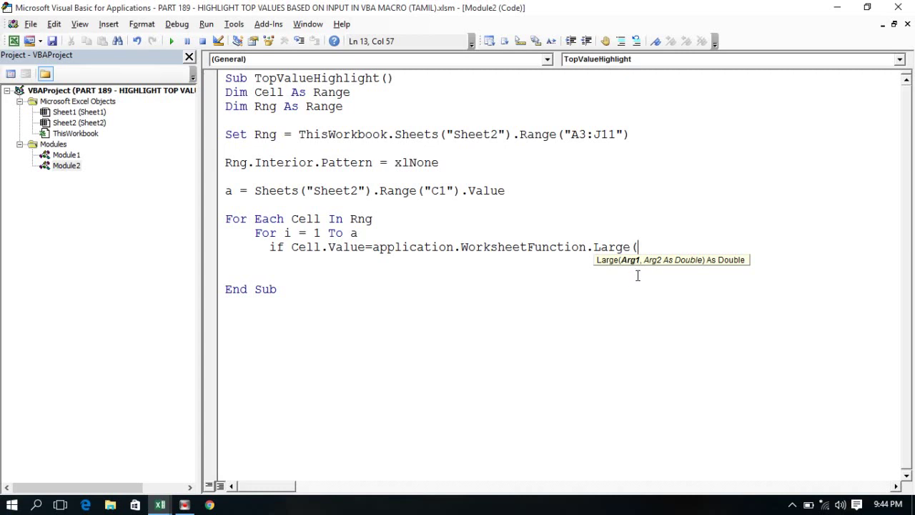
{"action": "type", "text": "Rng"}
{"action": "type", "text": ","}
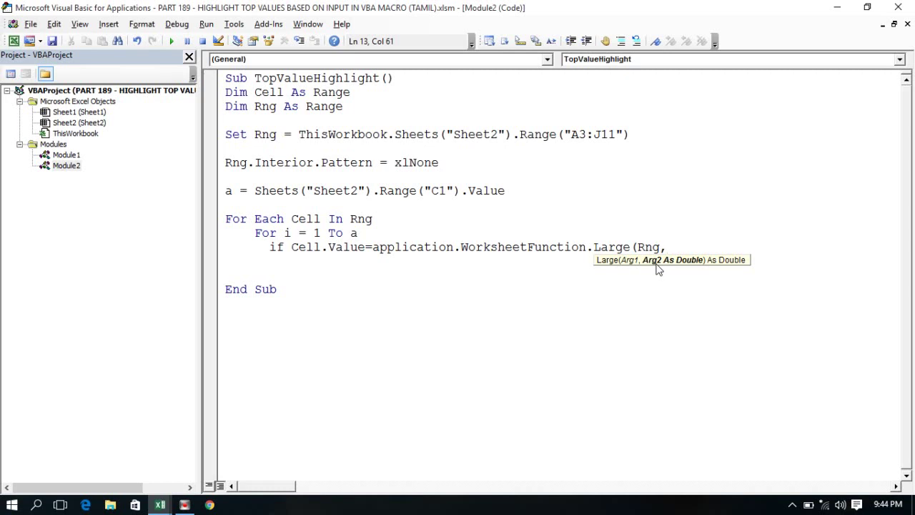
{"action": "type", "text": "i"}
{"action": "type", "text": ") t"}
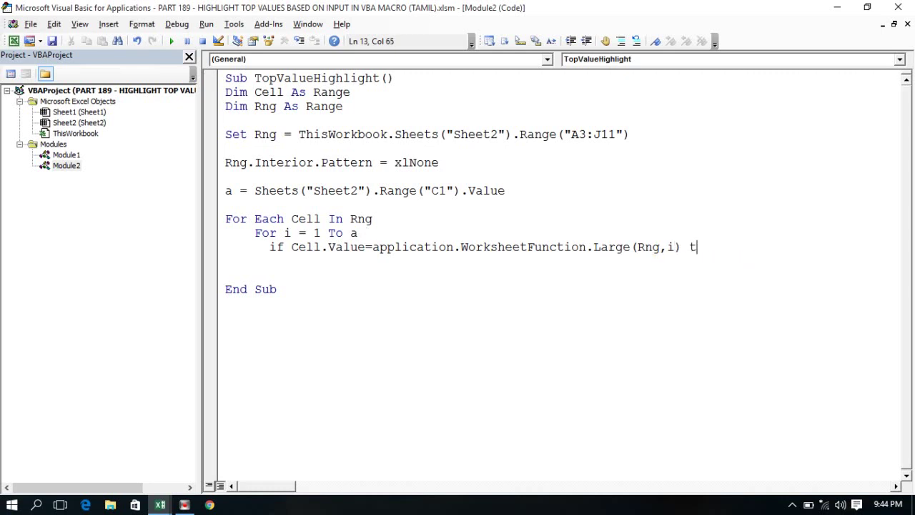
{"action": "type", "text": "hen"}
{"action": "key", "text": "Return"}
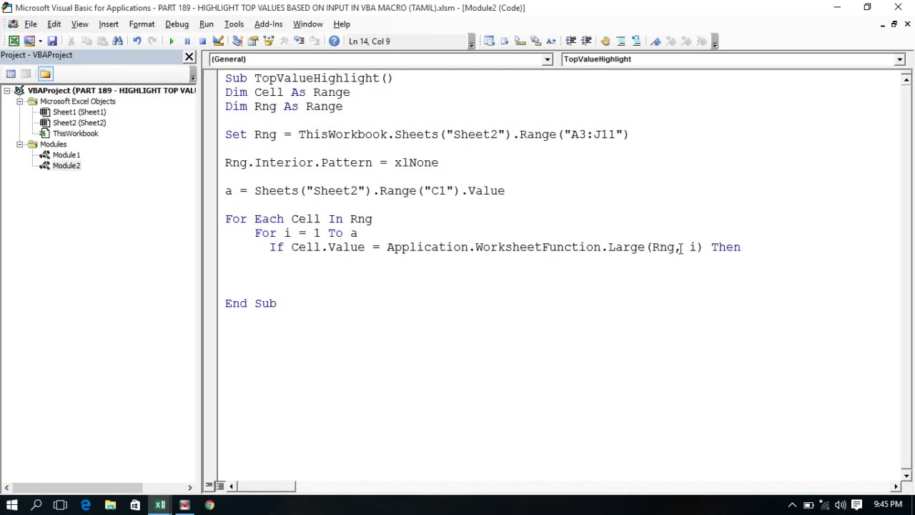
- Give the matching cell a red fill with Cell.Interior.ColorIndex = 3
{"action": "type", "text": "Ce"}
{"action": "type", "text": "ll.In"}
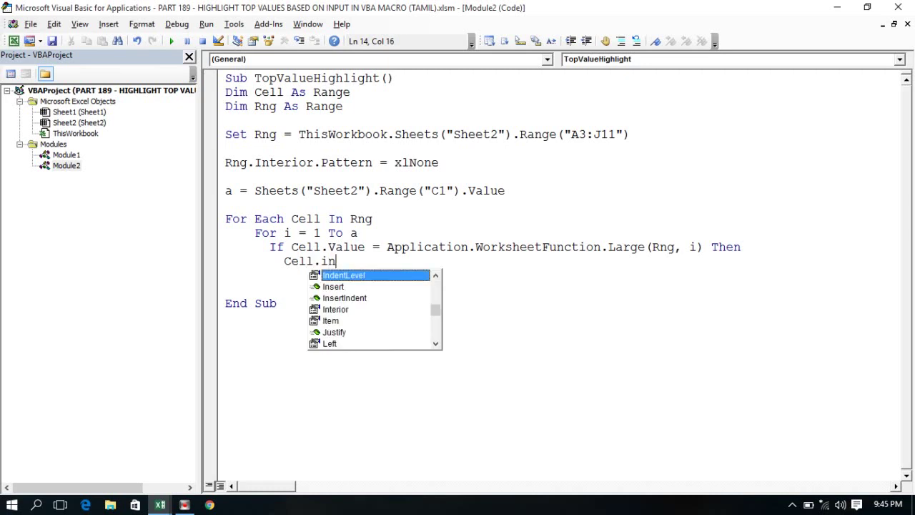
{"action": "type", "text": "ter"}
{"action": "key", "text": "Tab"}
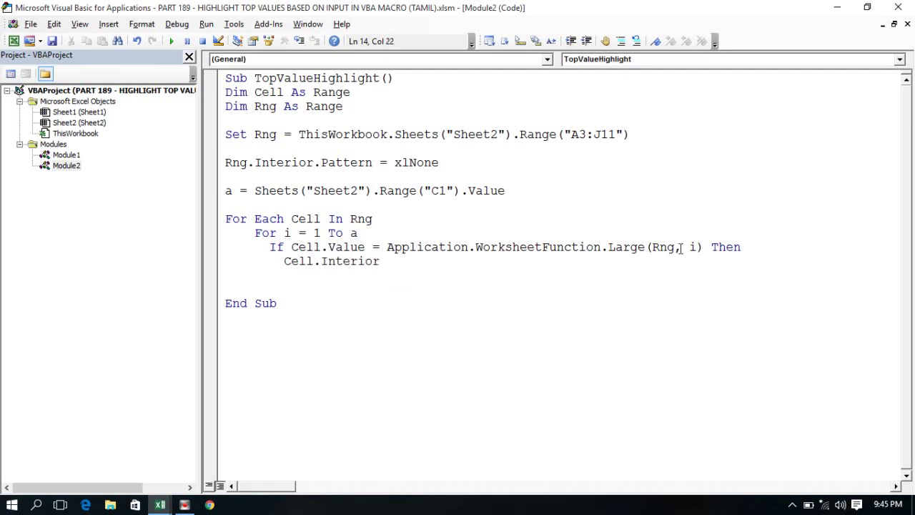
{"action": "type", "text": ".colo"}
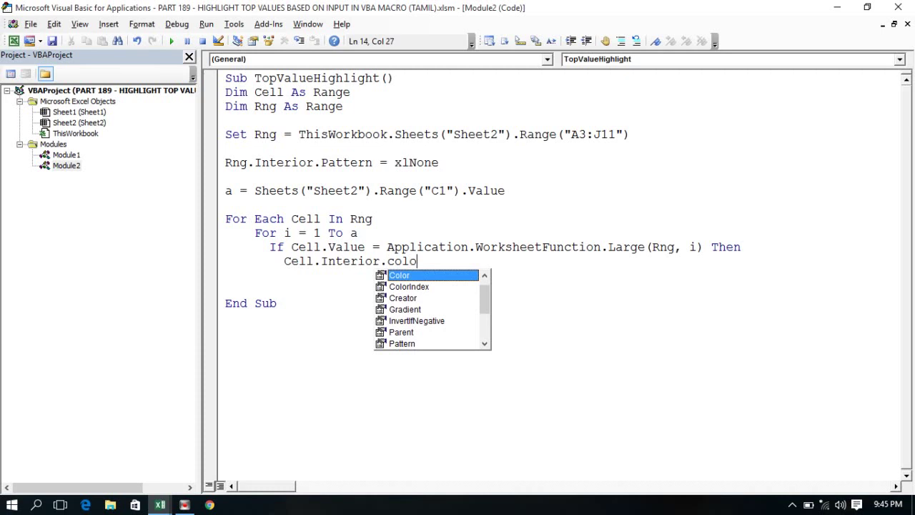
{"action": "key", "text": "Down"}
{"action": "key", "text": "Tab"}
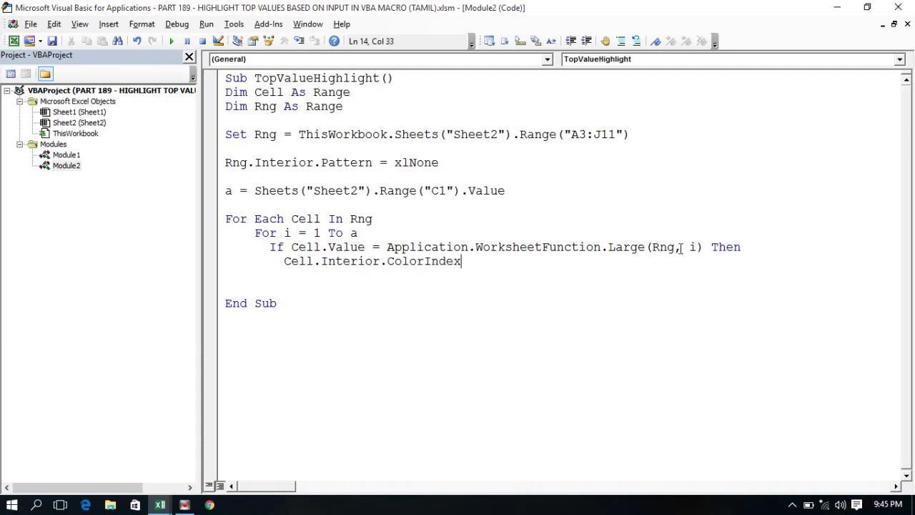
{"action": "type", "text": " = "}
{"action": "type", "text": "3"}
{"action": "key", "text": "Return"}
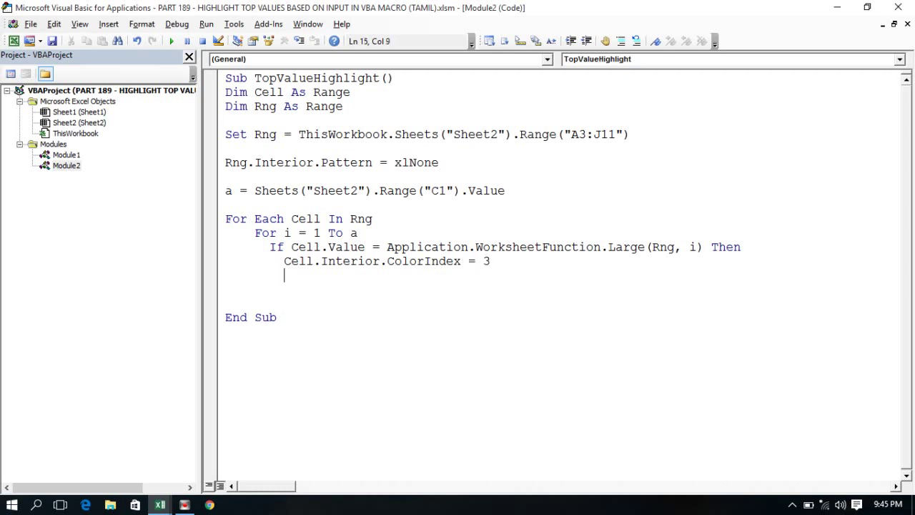
- Make the cell's text white with Cell.Font.ColorIndex = 2
{"action": "type", "text": "ce"}
{"action": "key", "text": "BackSpace"}
{"action": "type", "text": "ell."}
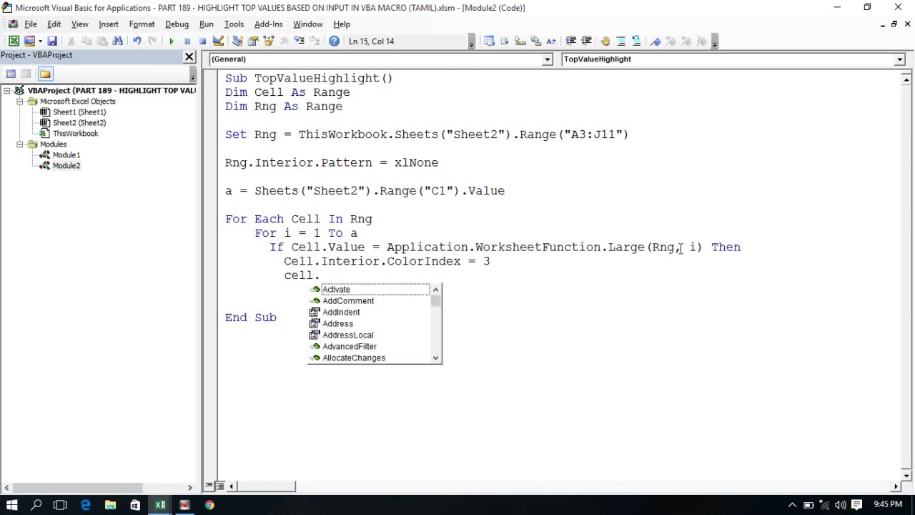
{"action": "type", "text": "font"}
{"action": "key", "text": "Tab"}
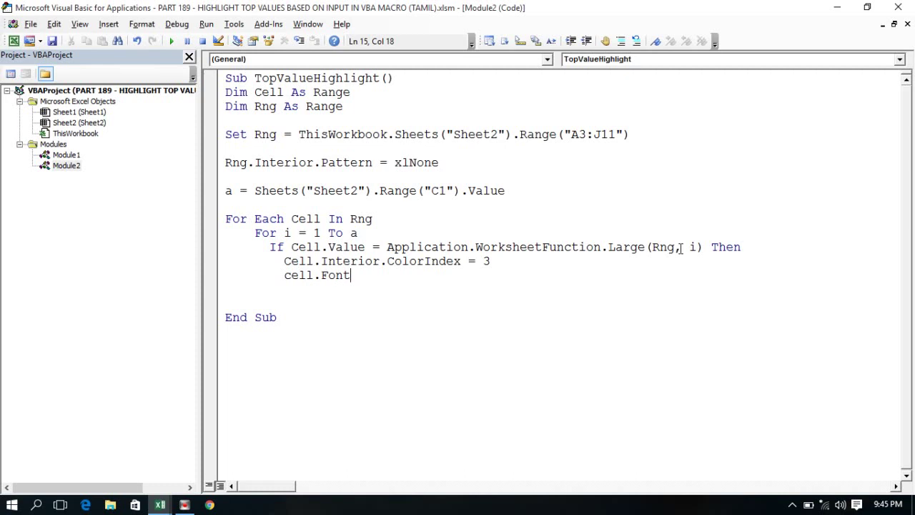
{"action": "type", "text": "/"}
{"action": "key", "text": "BackSpace"}
{"action": "type", "text": "."}
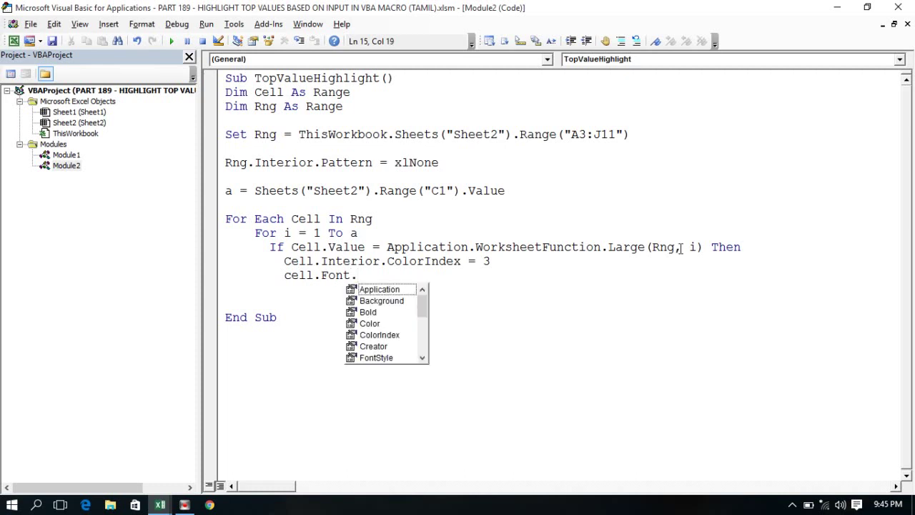
{"action": "type", "text": "o"}
{"action": "key", "text": "BackSpace"}
{"action": "type", "text": "co"}
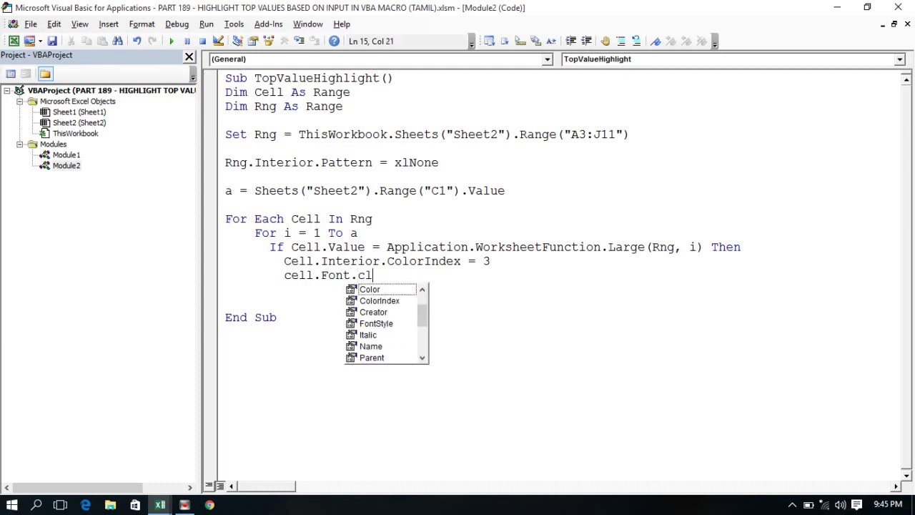
{"action": "type", "text": "lor"}
{"action": "key", "text": "Tab"}
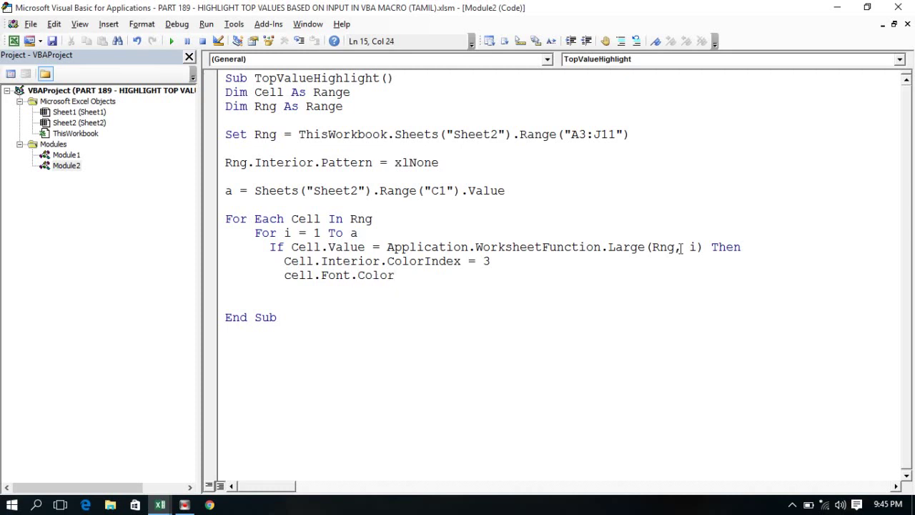
{"action": "key", "text": "BackSpace"}
{"action": "key", "text": "BackSpace"}
{"action": "key", "text": "BackSpace"}
{"action": "type", "text": "col"}
{"action": "key", "text": "Tab"}
{"action": "type", "text": "= 2"}
{"action": "key", "text": "Return"}
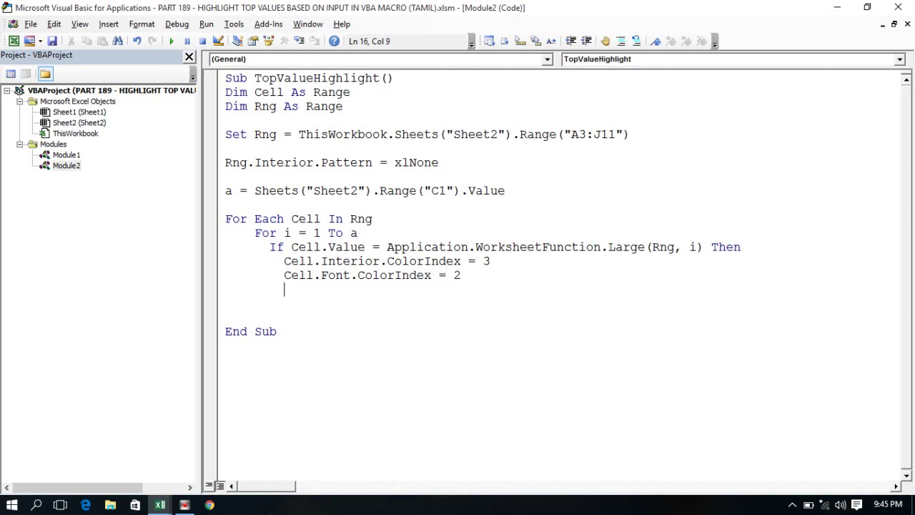
- Make the cell's text bold with Cell.Font.Bold = True
{"action": "type", "text": "Ce"}
{"action": "type", "text": "ll."}
{"action": "key", "text": "BackSpace"}
{"action": "type", "text": "."}
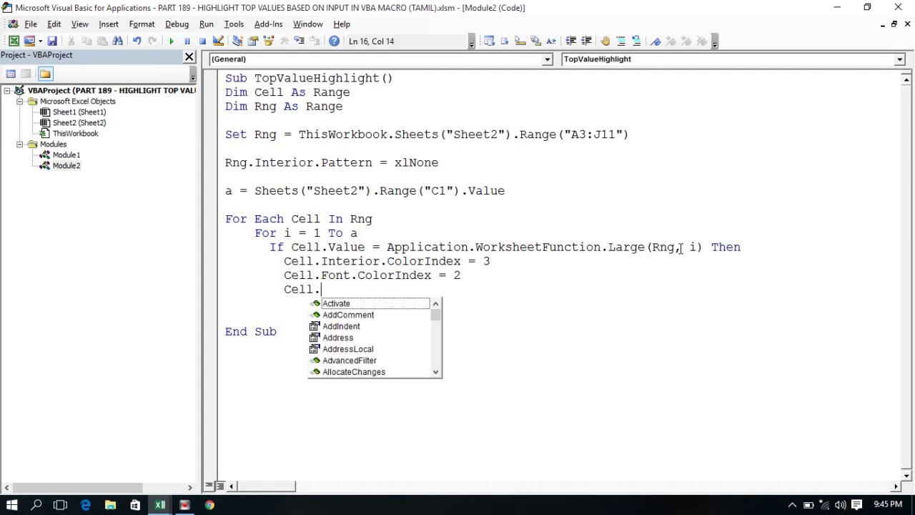
{"action": "type", "text": "font"}
{"action": "key", "text": "Tab"}
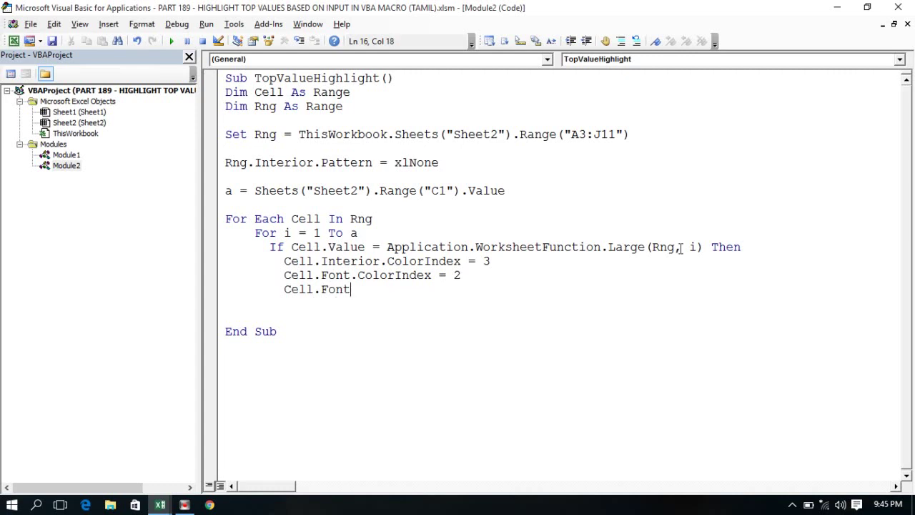
{"action": "type", "text": ".bol"}
{"action": "key", "text": "Tab"}
{"action": "type", "text": "=true"}
{"action": "key", "text": "Return"}
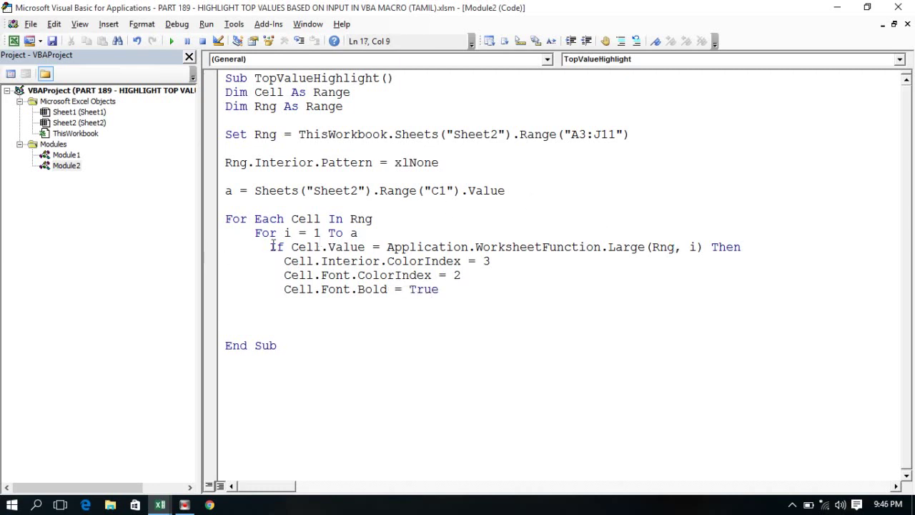
{"action": "left_click_drag", "start_coordinate": [271, 246], "coordinate": [742, 248]}
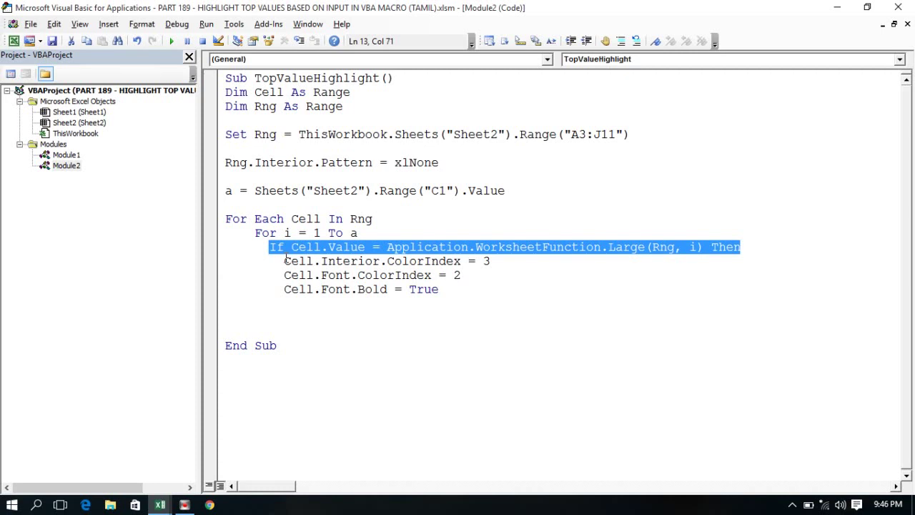
{"action": "mouse_move", "coordinate": [284, 261]}
{"action": "left_mouse_down"}
{"action": "mouse_move", "coordinate": [492, 271]}
{"action": "mouse_move", "coordinate": [491, 261]}
{"action": "left_mouse_up"}
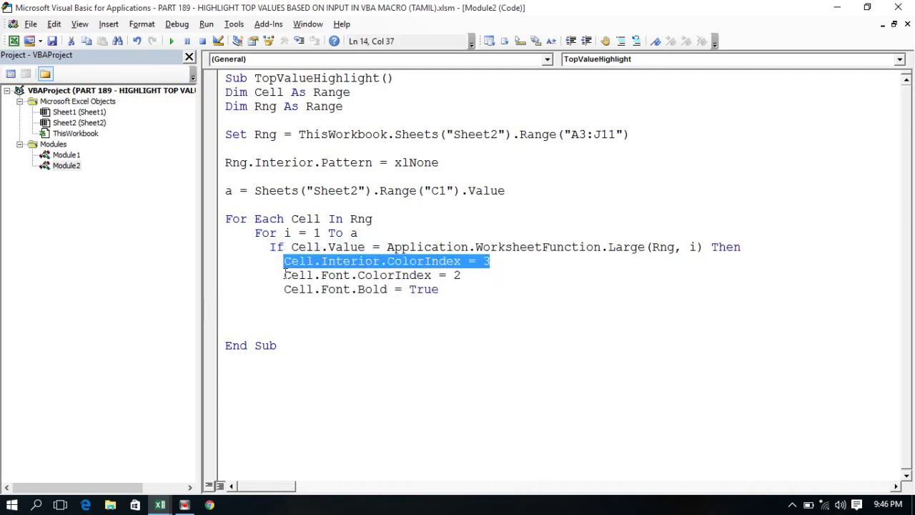
{"action": "left_click_drag", "start_coordinate": [285, 274], "coordinate": [474, 278]}
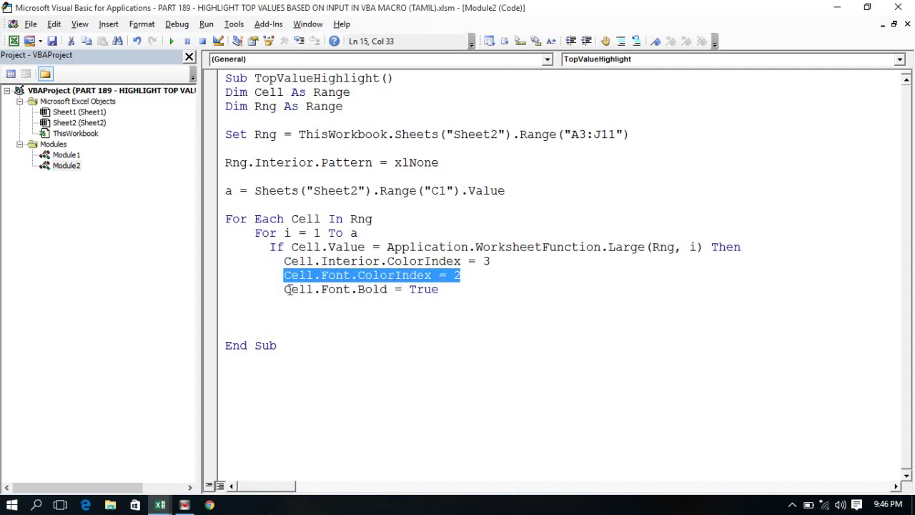
{"action": "left_click_drag", "start_coordinate": [283, 289], "coordinate": [442, 290]}
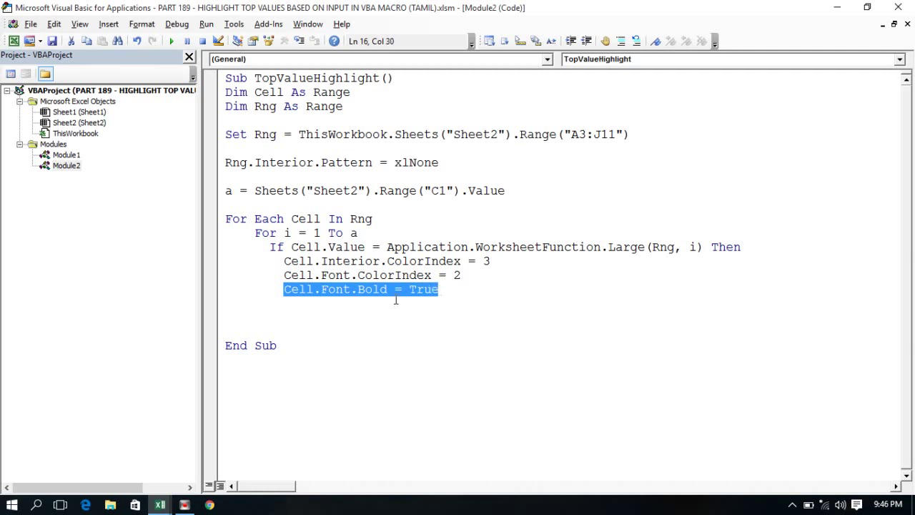
{"action": "left_click", "coordinate": [273, 304]}
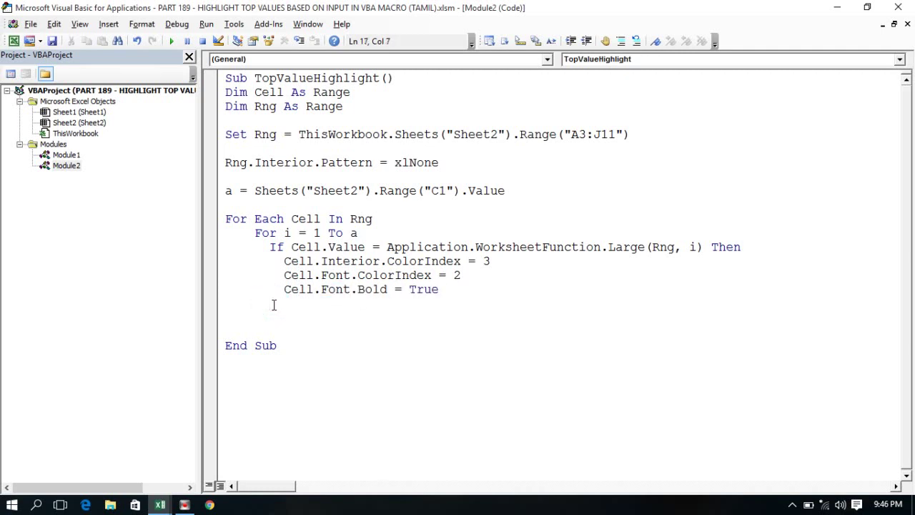
- Add End If, Next and Next Cell lines after Cell.Font.Bold = True
{"action": "type", "text": "end if"}
{"action": "key", "text": "Return"}
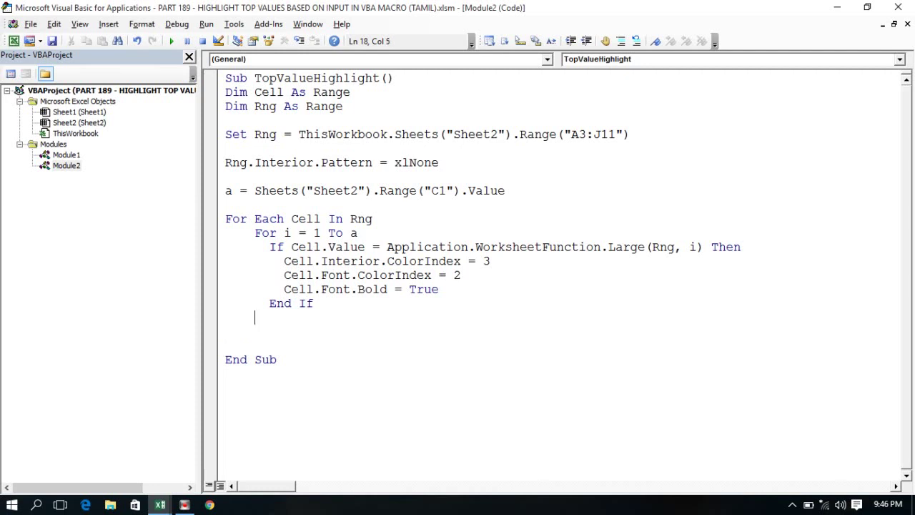
{"action": "type", "text": "nextg"}
{"action": "key", "text": "BackSpace"}
{"action": "key", "text": "Return"}
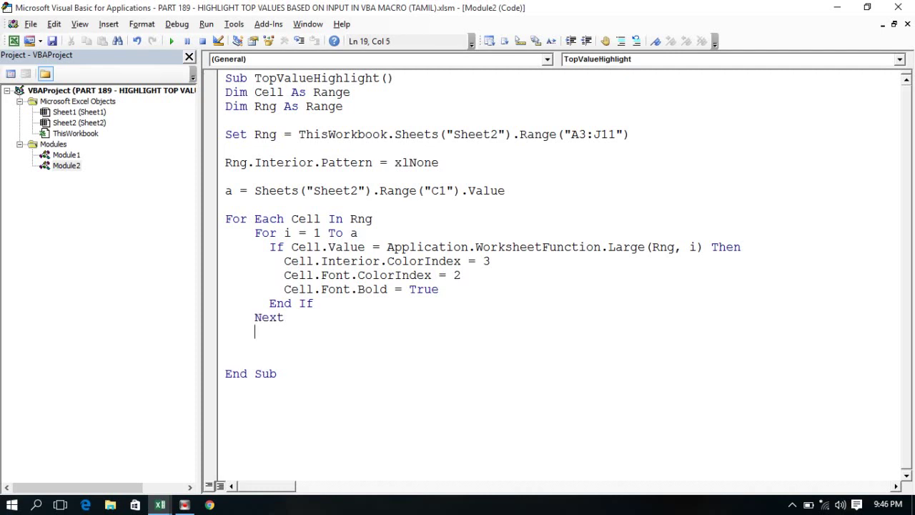
{"action": "key", "text": "BackSpace"}
{"action": "key", "text": "BackSpace"}
{"action": "key", "text": "BackSpace"}
{"action": "type", "text": "next C"}
{"action": "type", "text": "ell"}
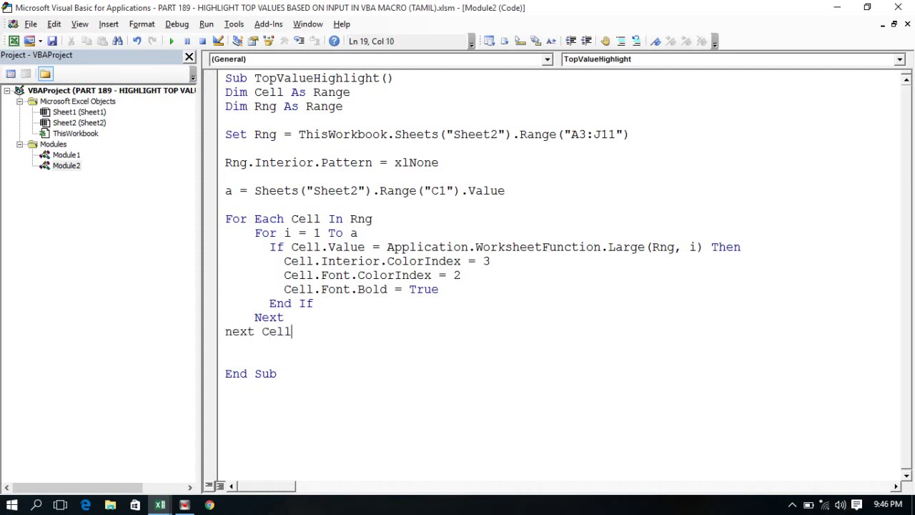
{"action": "key", "text": "Down"}
{"action": "key", "text": "Down"}
{"action": "key", "text": "BackSpace"}
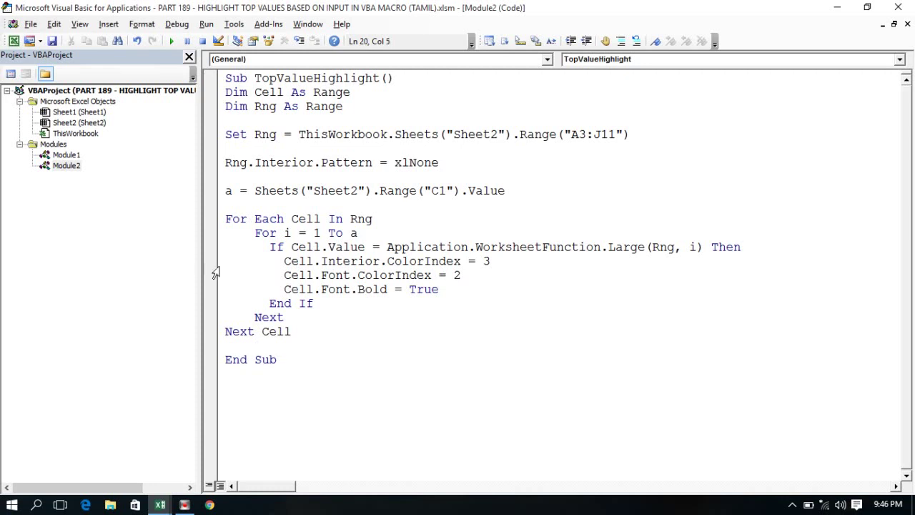
- Insert a blank line between Next Cell and End Sub
{"action": "double_click", "coordinate": [305, 218]}
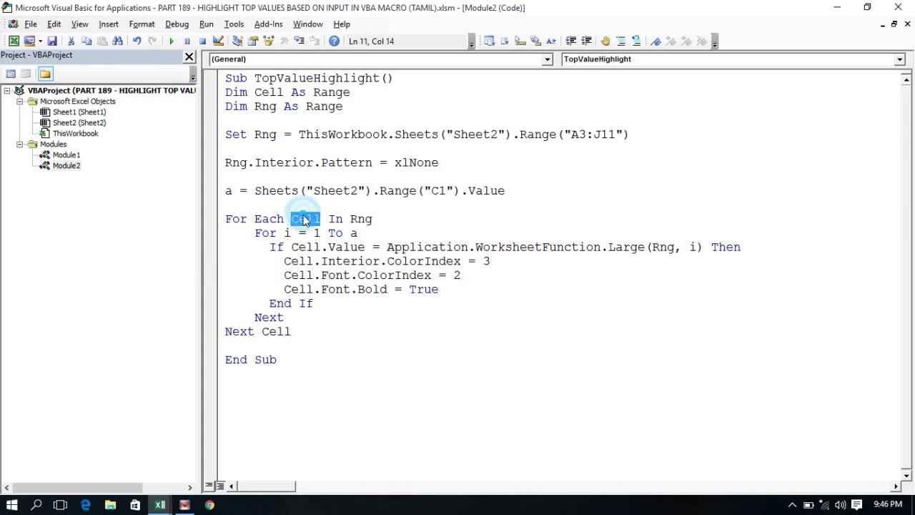
{"action": "left_click", "coordinate": [249, 343]}
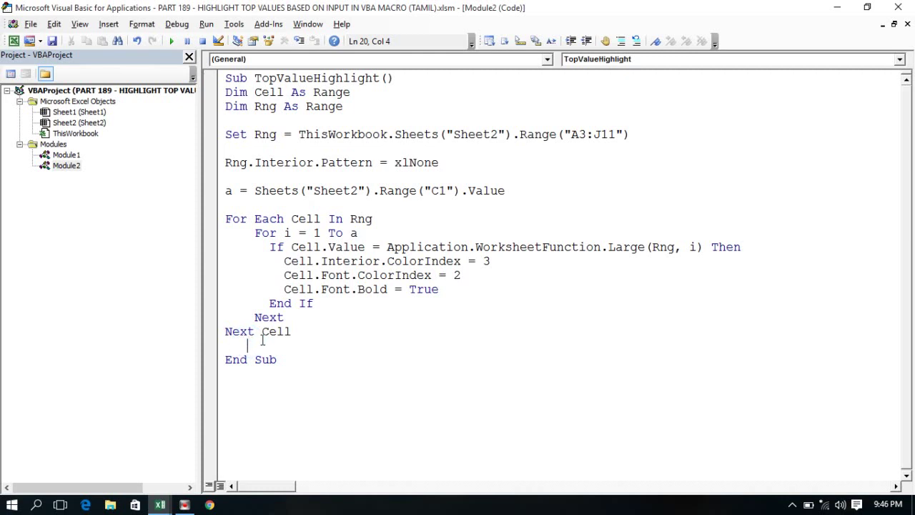
{"action": "left_click", "coordinate": [256, 342]}
{"action": "key", "text": "Return"}
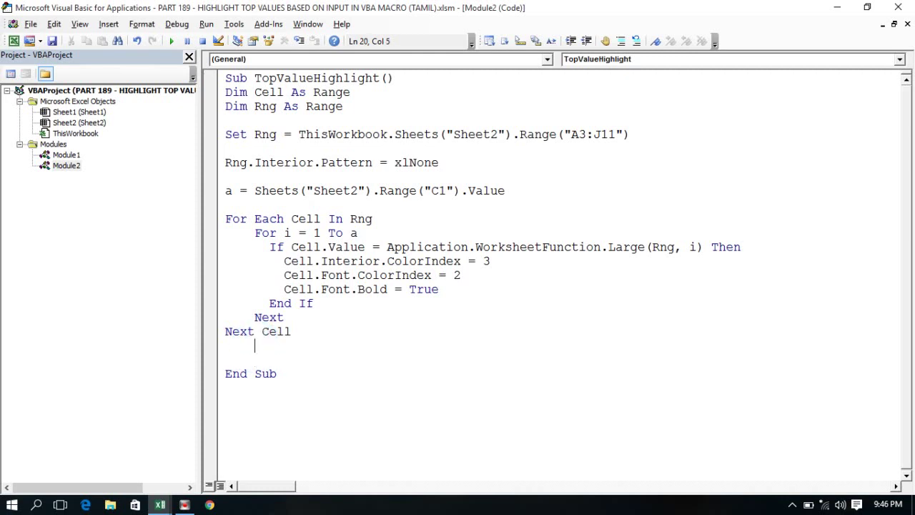
{"action": "left_click", "coordinate": [232, 345]}
- Write MsgBox "Top " & a & " Values highlighted" on the line above End Sub
{"action": "key", "text": "Return"}
{"action": "type", "text": "ms"}
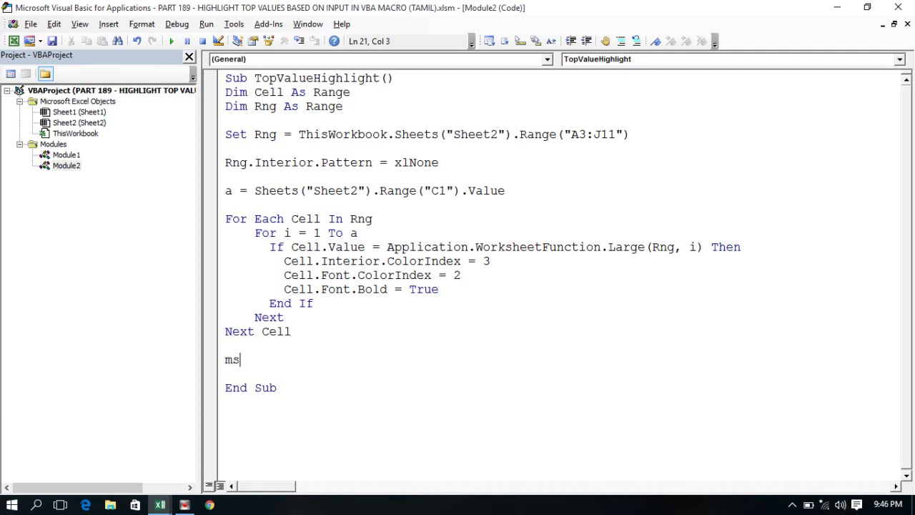
{"action": "type", "text": "gvox"}
{"action": "key", "text": "BackSpace"}
{"action": "key", "text": "BackSpace"}
{"action": "key", "text": "BackSpace"}
{"action": "type", "text": "box \""}
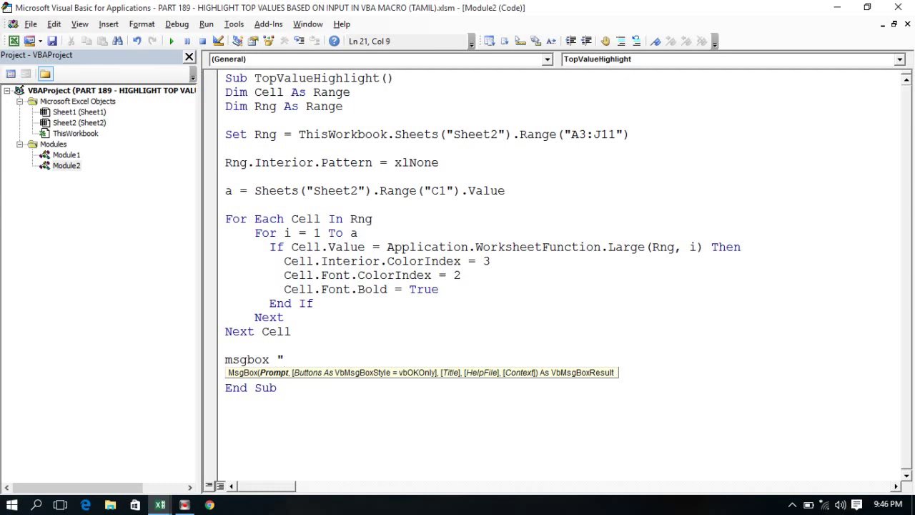
{"action": "type", "text": "To"}
{"action": "type", "text": "p "}
{"action": "type", "text": "\" "}
{"action": "type", "text": "& "}
{"action": "type", "text": "a "}
{"action": "type", "text": "&"}
{"action": "type", "text": "\""}
{"action": "type", "text": "VAlu"}
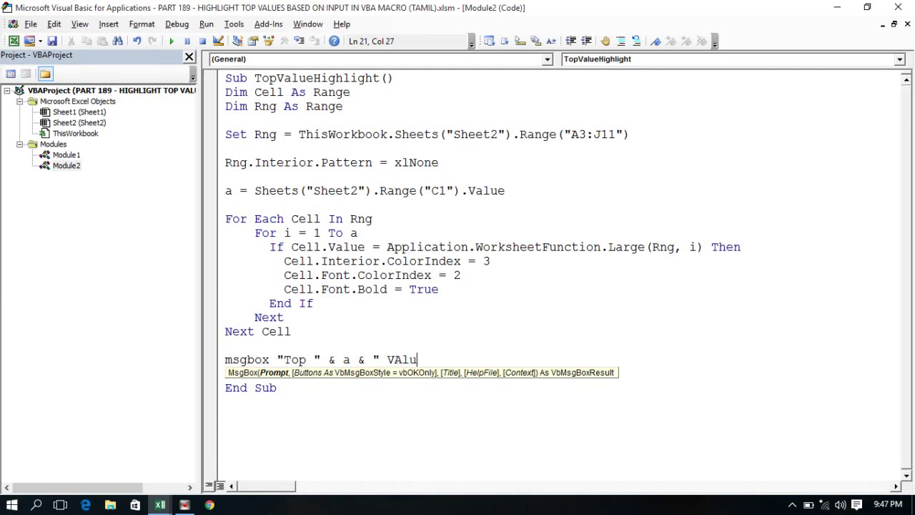
{"action": "type", "text": "es"}
{"action": "key", "text": "BackSpace"}
{"action": "key", "text": "BackSpace"}
{"action": "key", "text": "BackSpace"}
{"action": "key", "text": "BackSpace"}
{"action": "key", "text": "BackSpace"}
{"action": "type", "text": "v"}
{"action": "key", "text": "BackSpace"}
{"action": "type", "text": "Values"}
{"action": "type", "text": " hi"}
{"action": "type", "text": "ghi"}
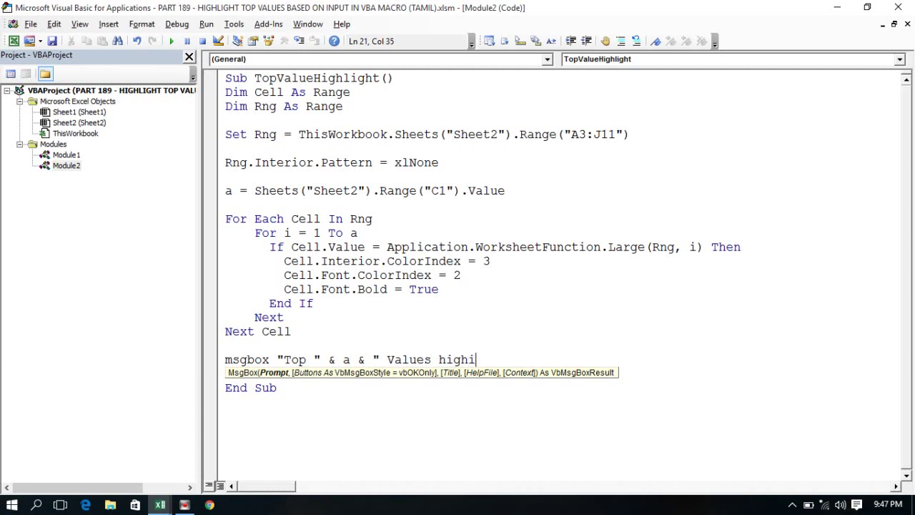
{"action": "key", "text": "BackSpace"}
{"action": "type", "text": "lk"}
{"action": "key", "text": "BackSpace"}
{"action": "type", "text": "ighted"}
{"action": "type", "text": "\""}
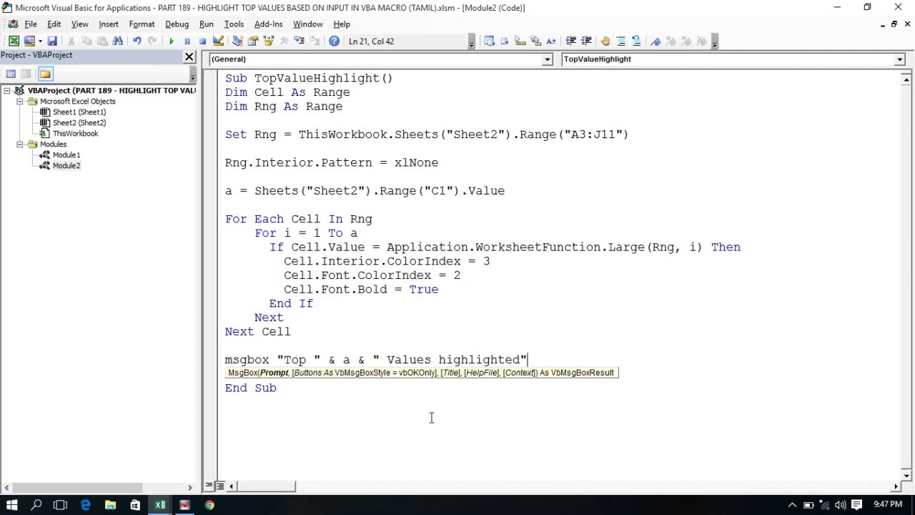
{"action": "left_click", "coordinate": [427, 422]}
{"action": "left_click", "coordinate": [313, 388]}
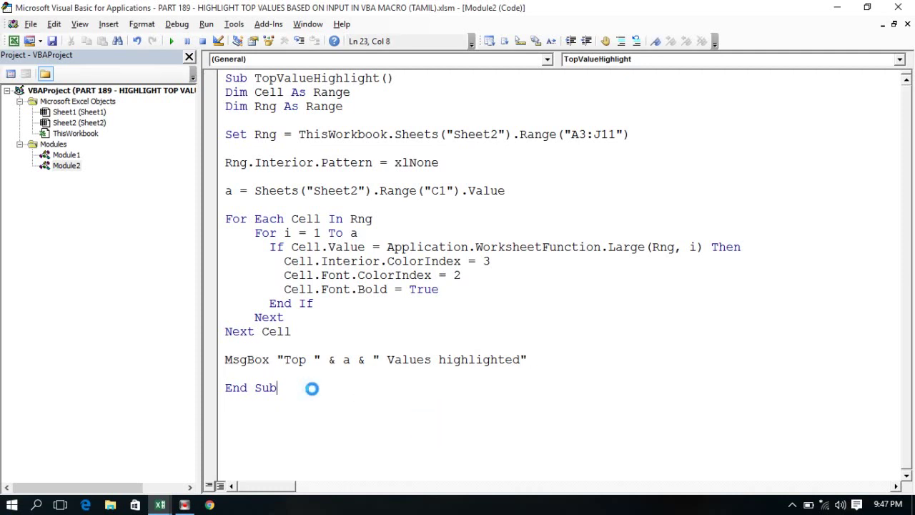
{"action": "left_click", "coordinate": [323, 372]}
{"action": "left_click", "coordinate": [458, 264]}
- Select cell C3 on Sheet2 and return to the macro code
{"action": "left_click", "coordinate": [440, 276]}
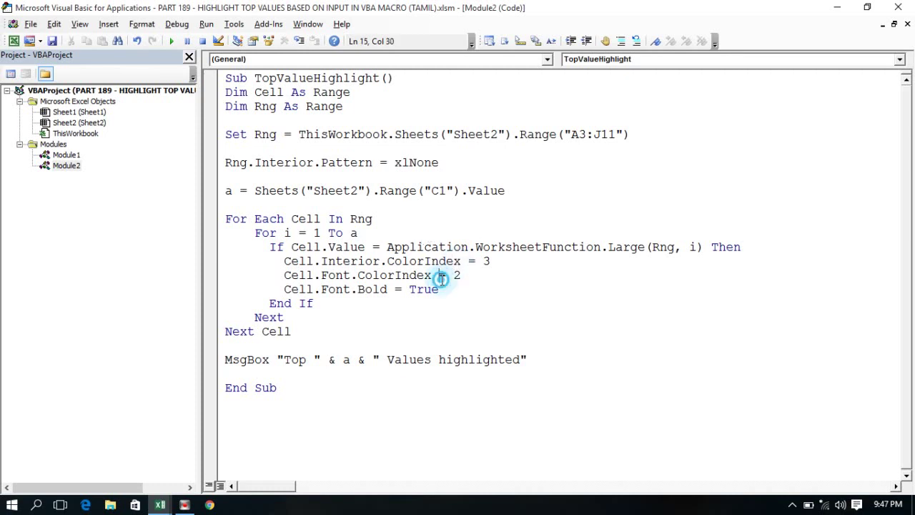
{"action": "key", "text": "alt+F11"}
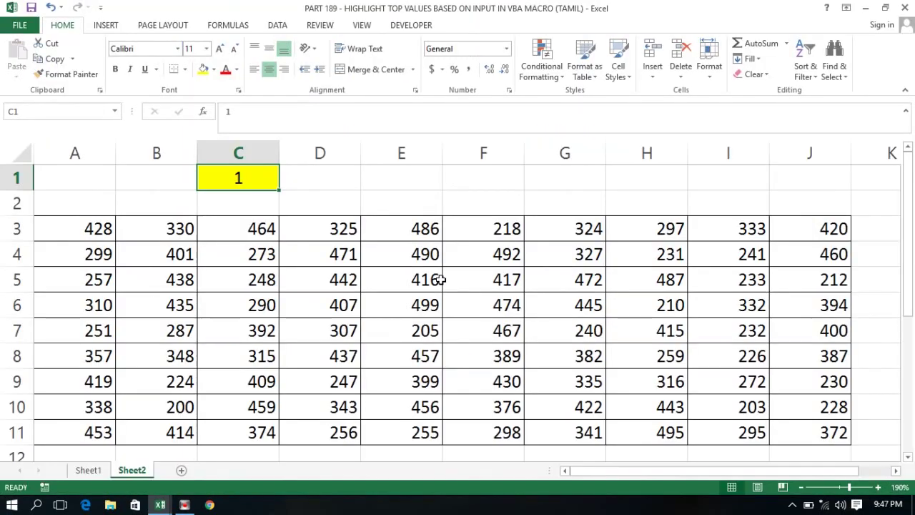
{"action": "left_click", "coordinate": [264, 227]}
{"action": "key", "text": "alt+F11"}
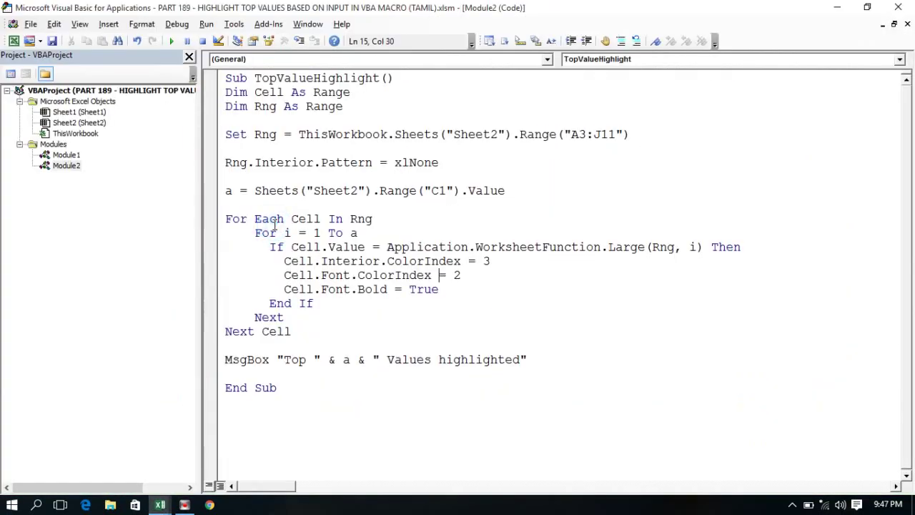
{"action": "left_click", "coordinate": [441, 233]}
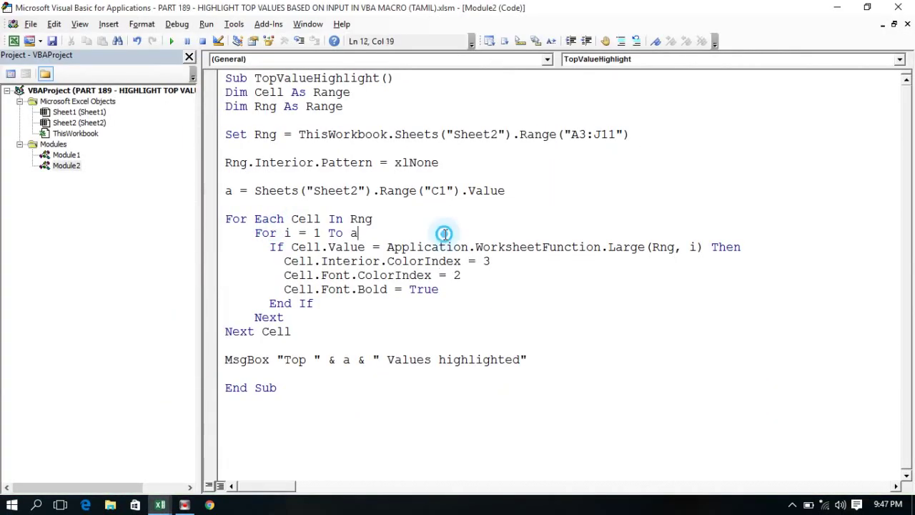
- Move the VBA window beside the worksheet and run TopValueHighlight
{"action": "double_click", "coordinate": [658, 8]}
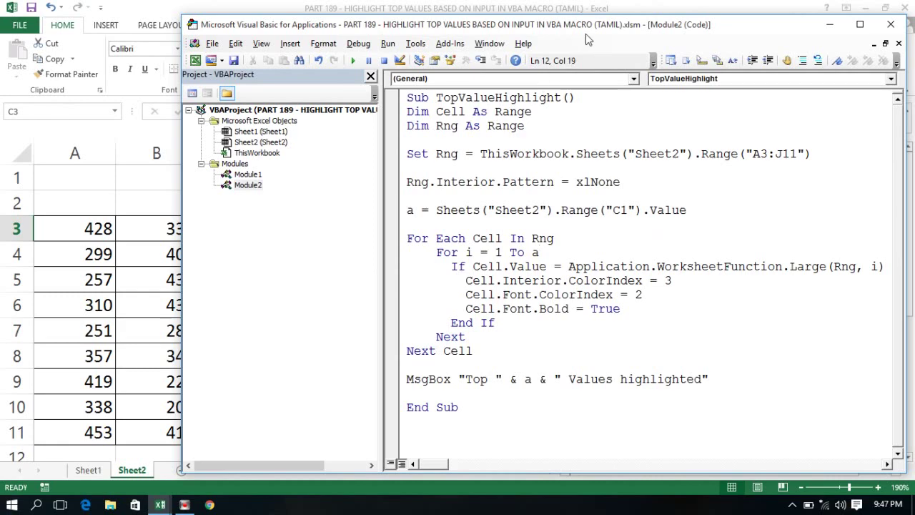
{"action": "mouse_move", "coordinate": [594, 33]}
{"action": "left_mouse_down"}
{"action": "mouse_move", "coordinate": [838, 34]}
{"action": "mouse_move", "coordinate": [661, 22]}
{"action": "left_mouse_up"}
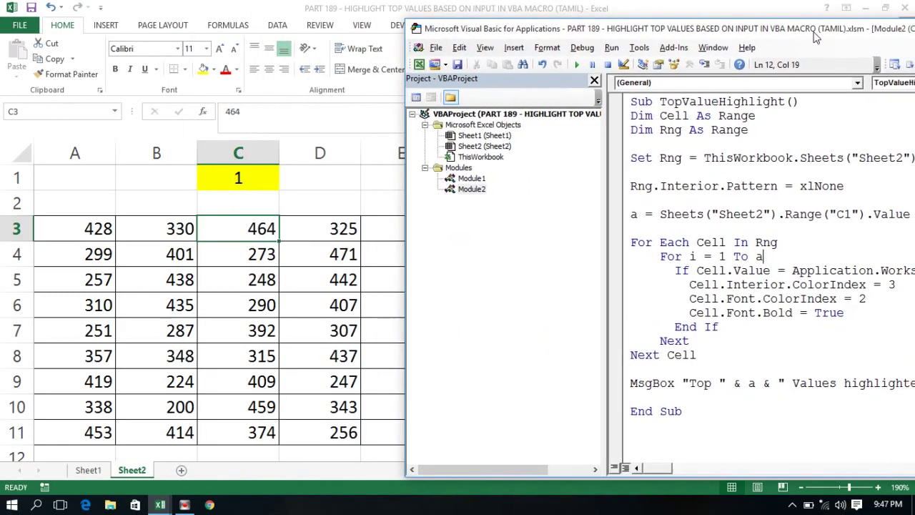
{"action": "left_click", "coordinate": [522, 245]}
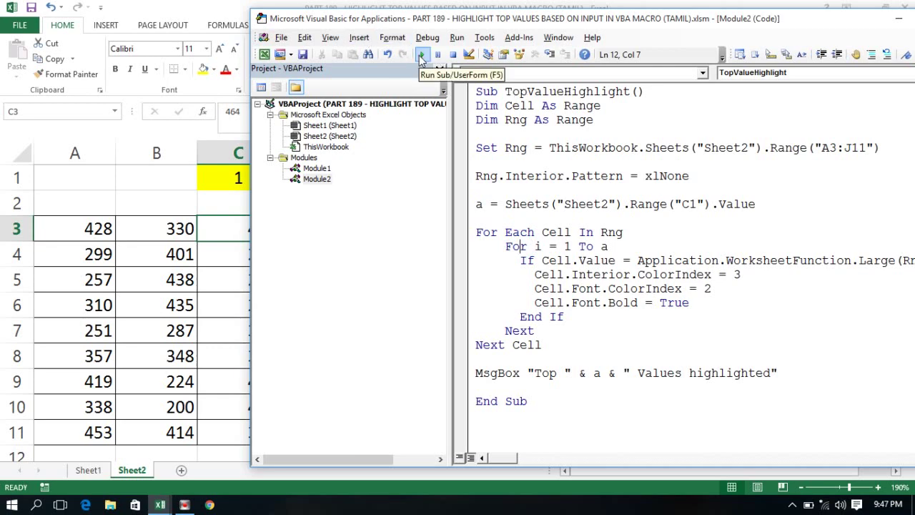
{"action": "left_click", "coordinate": [421, 57]}
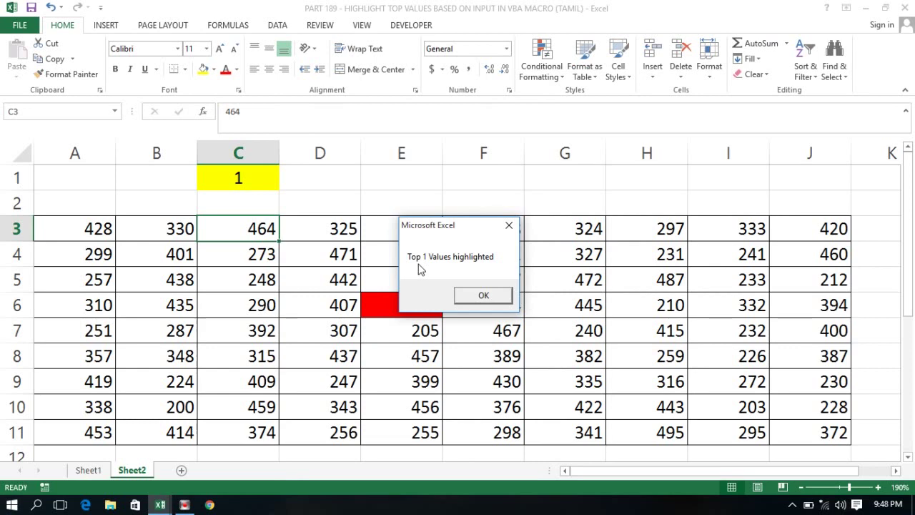
- Dismiss the top-1 result message and review the loop in the TopValueHighlight code
{"action": "left_click", "coordinate": [477, 299]}
{"action": "key", "text": "alt+F11"}
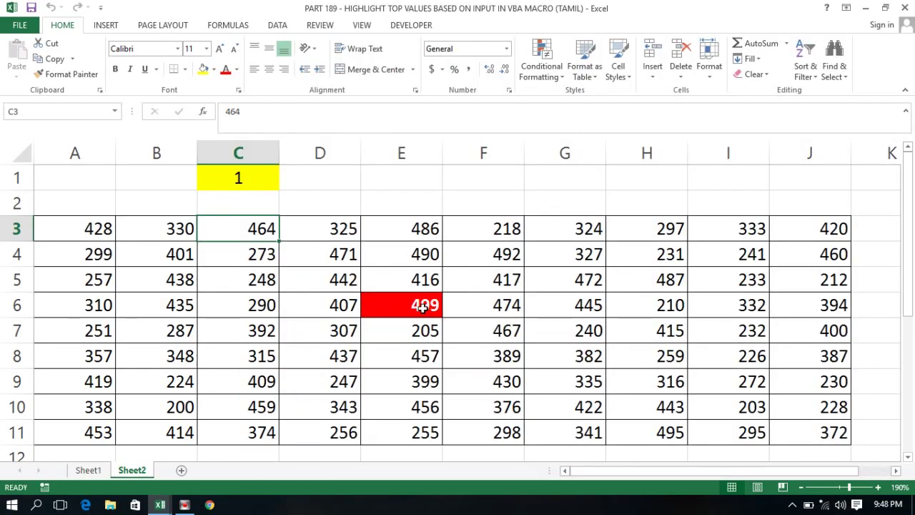
{"action": "key", "text": "alt+F11"}
{"action": "left_click", "coordinate": [615, 245]}
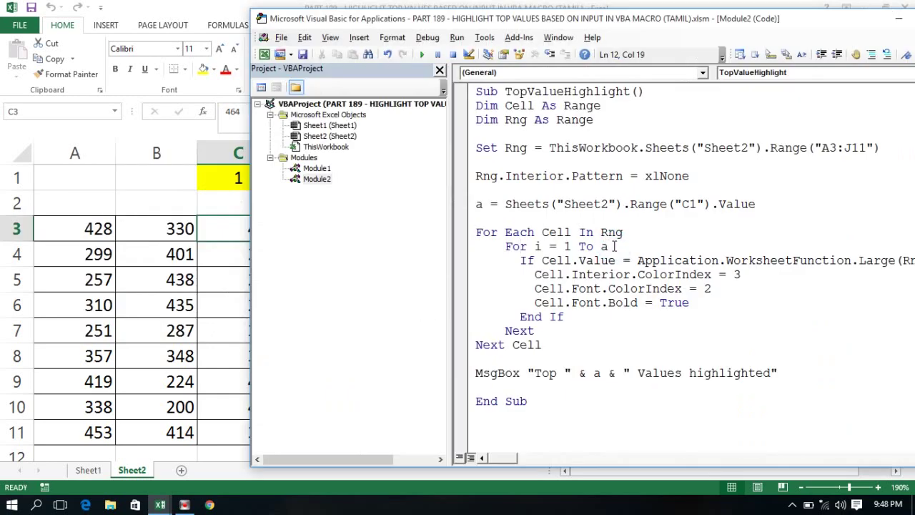
{"action": "key", "text": "alt+F11"}
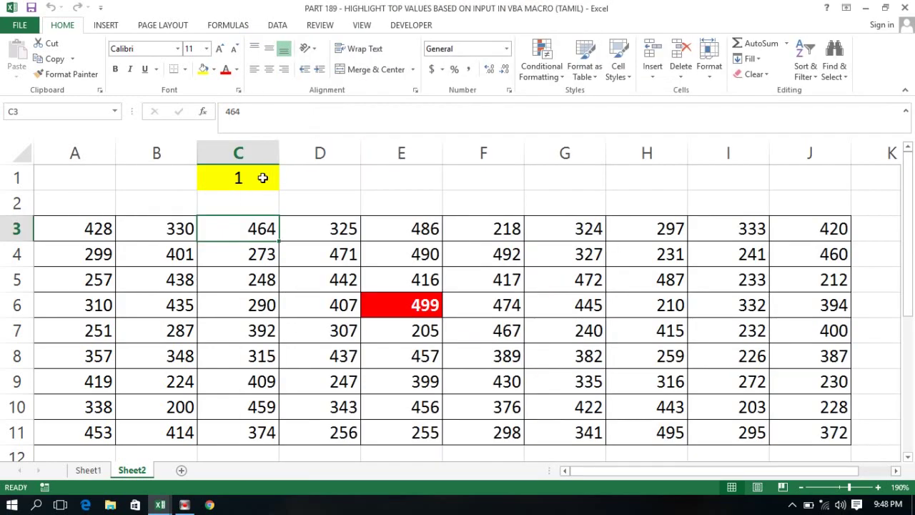
- Set C1 to 2 and rerun TopValueHighlight so 499 and 495 turn red
{"action": "left_click", "coordinate": [262, 178]}
{"action": "type", "text": "2"}
{"action": "key", "text": "Return"}
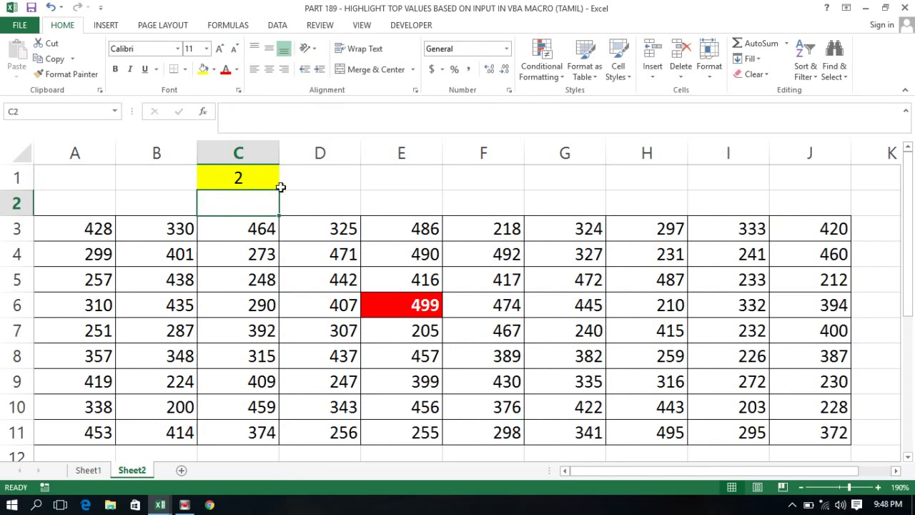
{"action": "key", "text": "alt+F11"}
{"action": "left_click", "coordinate": [423, 55]}
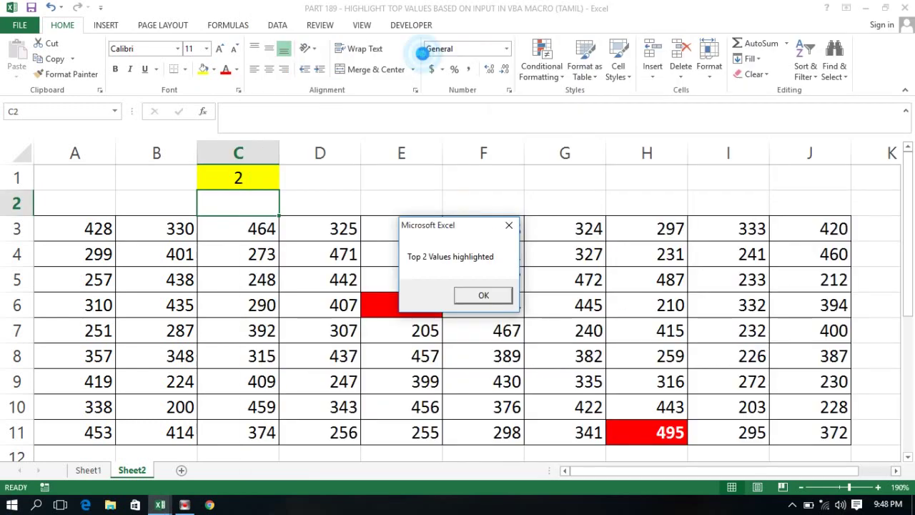
{"action": "left_click", "coordinate": [469, 295]}
{"action": "key", "text": "alt+F11"}
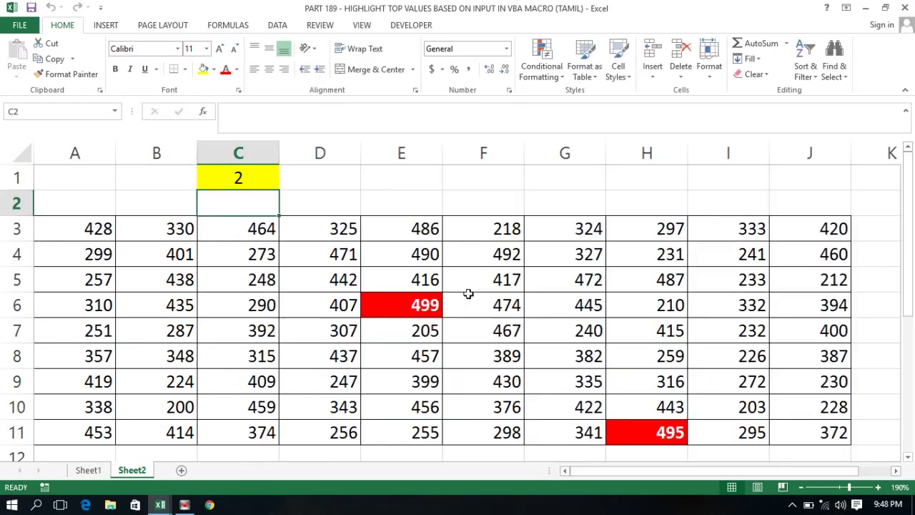
- Select the data table A3:J11, then clear the selection
{"action": "left_click", "coordinate": [143, 231]}
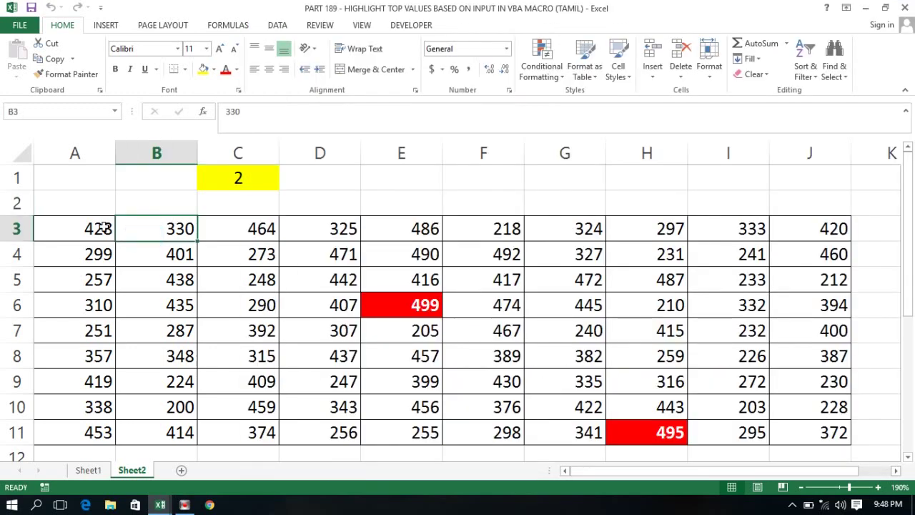
{"action": "left_click", "coordinate": [102, 227]}
{"action": "key", "text": "ctrl+shift+Down"}
{"action": "key", "text": "ctrl+shift+Right"}
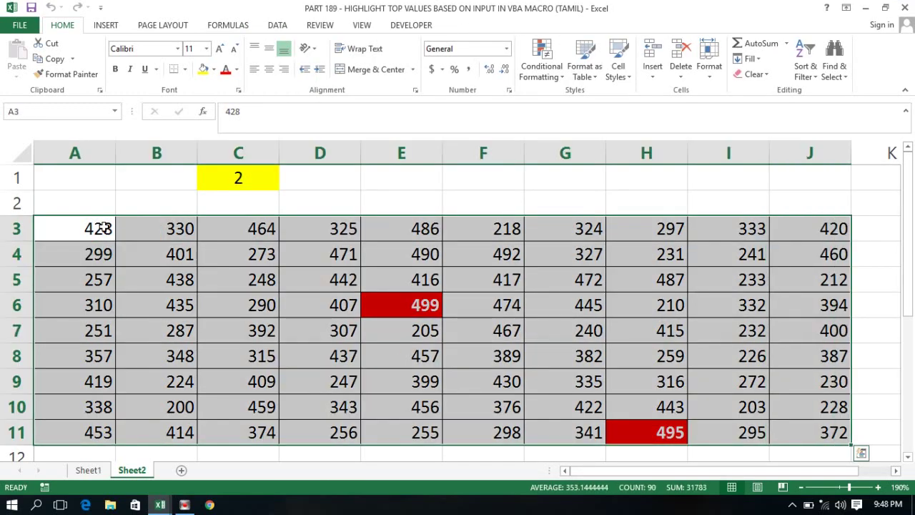
{"action": "left_click", "coordinate": [269, 197]}
- Merge and center A1:B1 and label it 'Top Marks'
{"action": "left_click", "coordinate": [169, 184]}
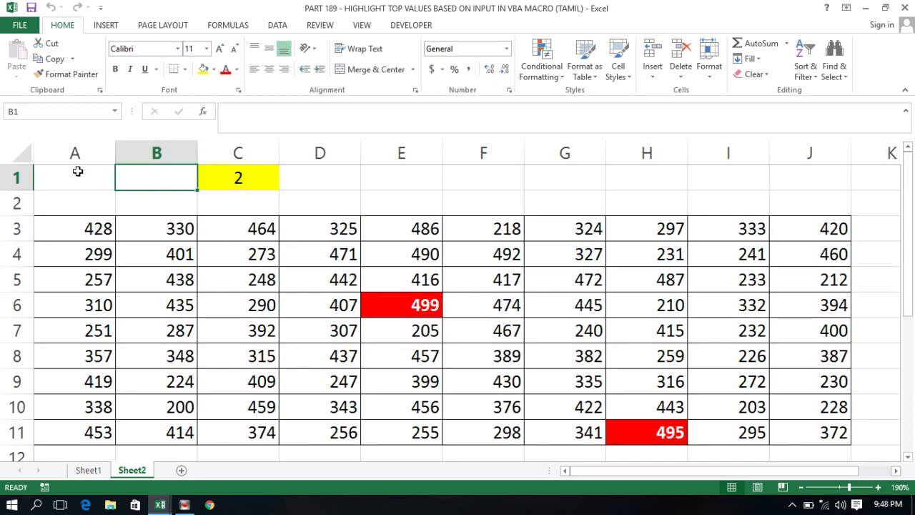
{"action": "left_click_drag", "start_coordinate": [77, 172], "coordinate": [143, 177]}
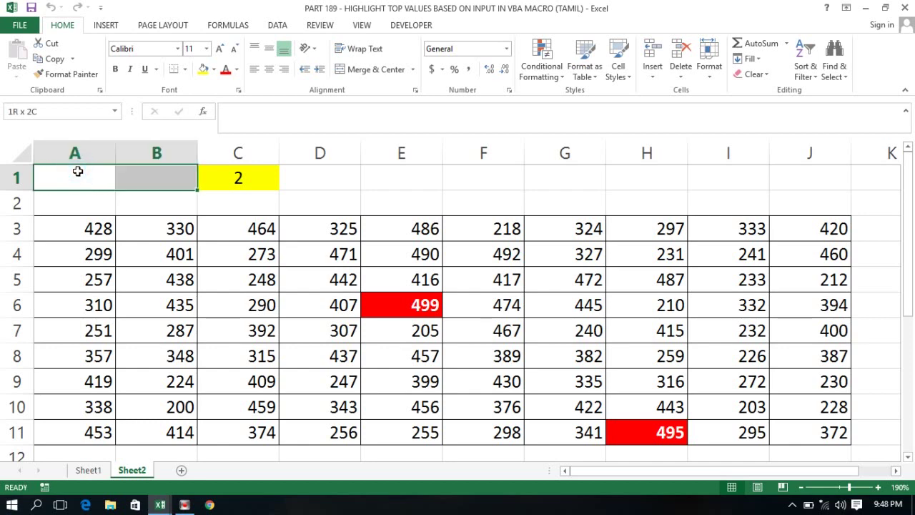
{"action": "left_click", "coordinate": [360, 68]}
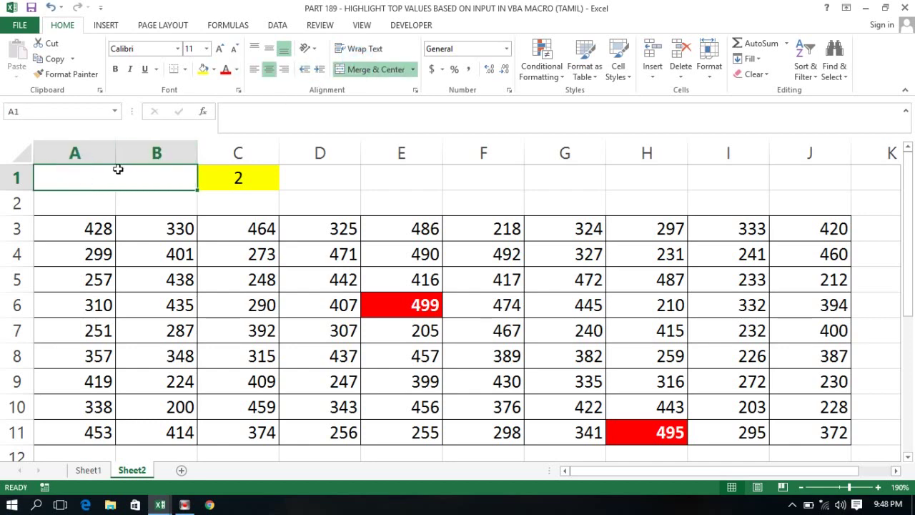
{"action": "type", "text": "Top "}
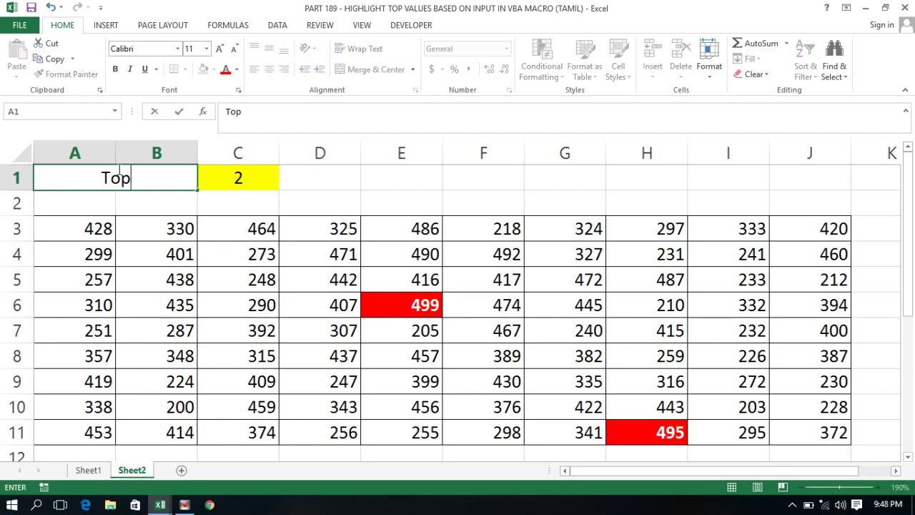
{"action": "type", "text": "Ma"}
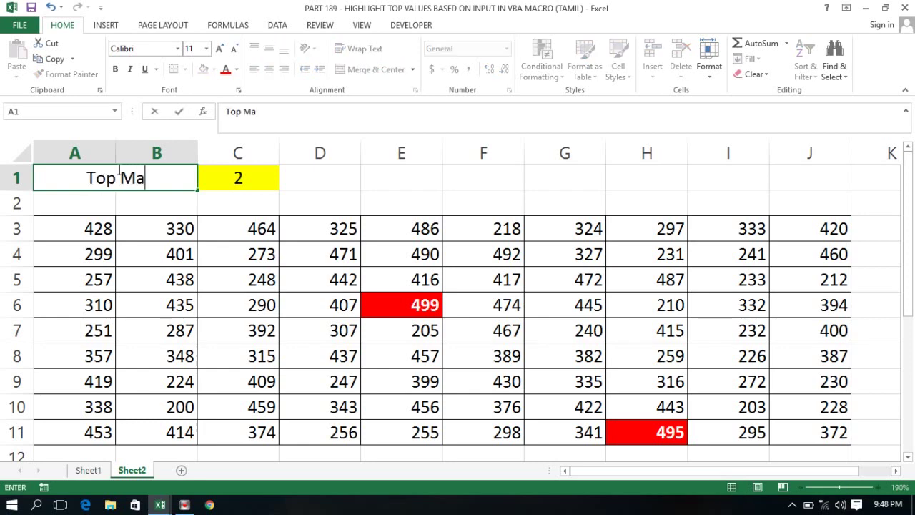
{"action": "type", "text": "rks"}
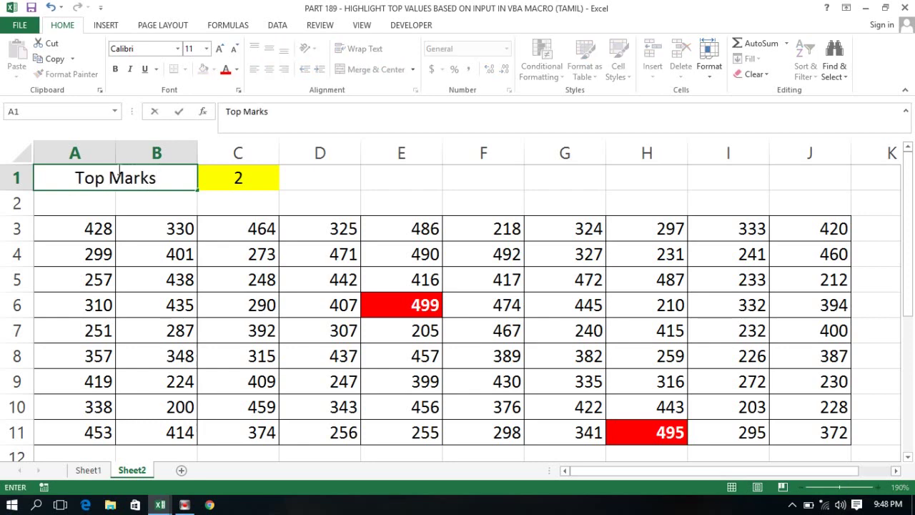
{"action": "left_click", "coordinate": [339, 174]}
- Fill the Top Marks cell light blue and add All Borders around A1:C1
{"action": "left_click", "coordinate": [173, 176]}
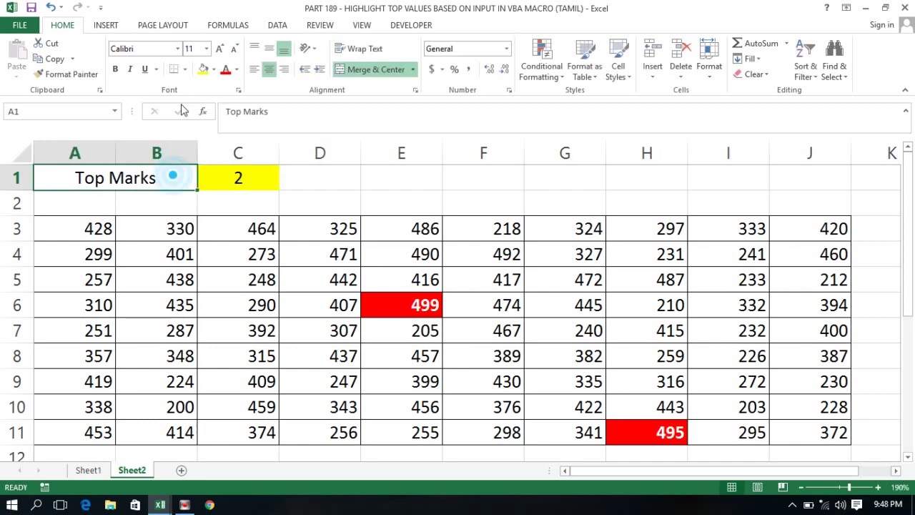
{"action": "left_click", "coordinate": [213, 70]}
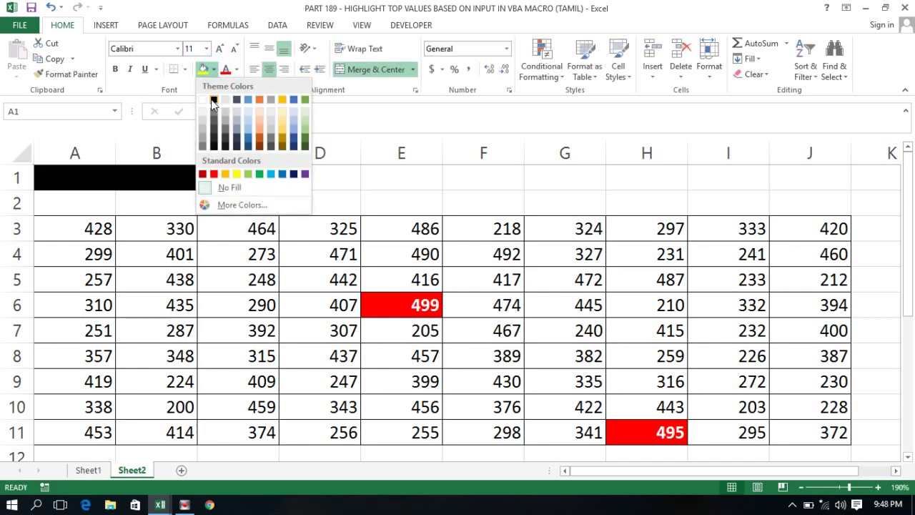
{"action": "left_click", "coordinate": [251, 117]}
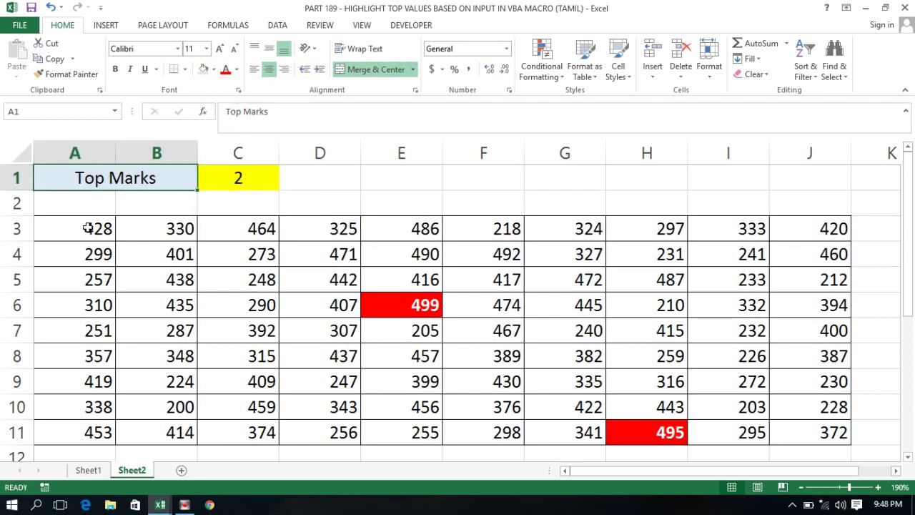
{"action": "key", "text": "shift+Right"}
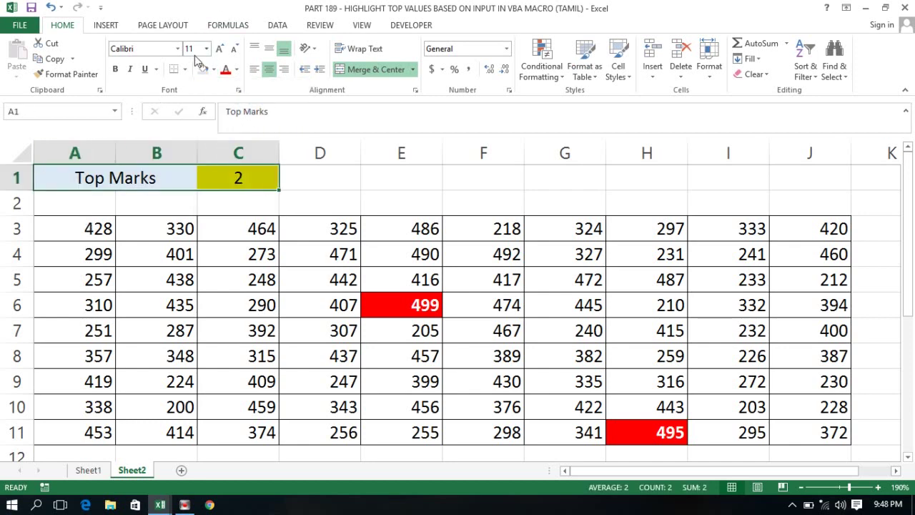
{"action": "left_click", "coordinate": [185, 70]}
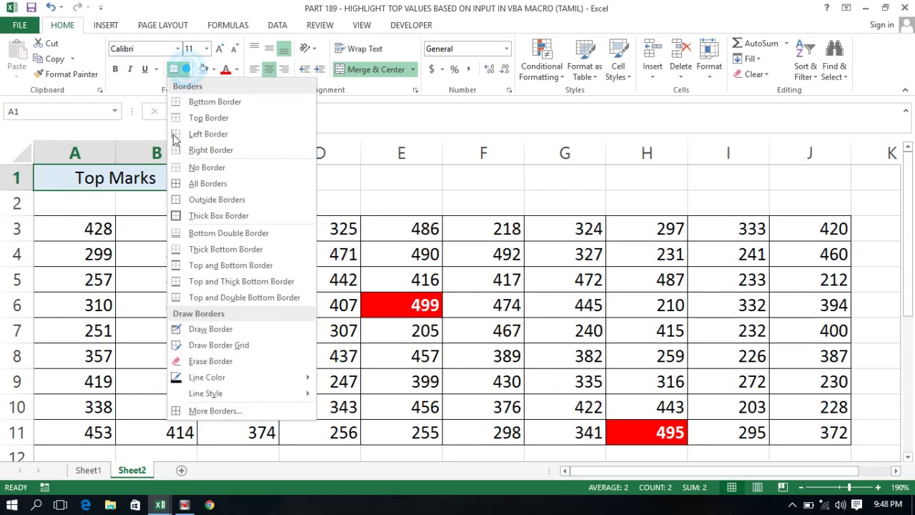
{"action": "left_click", "coordinate": [180, 183]}
{"action": "left_click", "coordinate": [165, 182]}
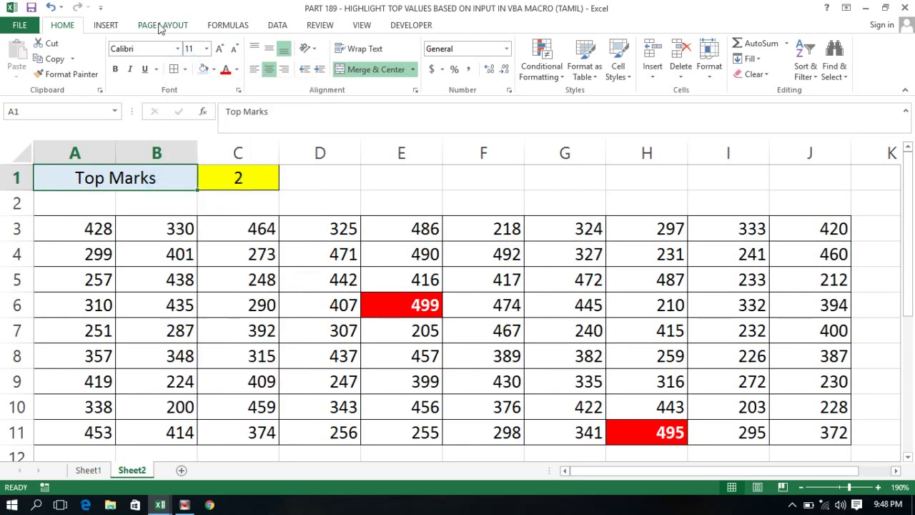
{"action": "left_click", "coordinate": [105, 27]}
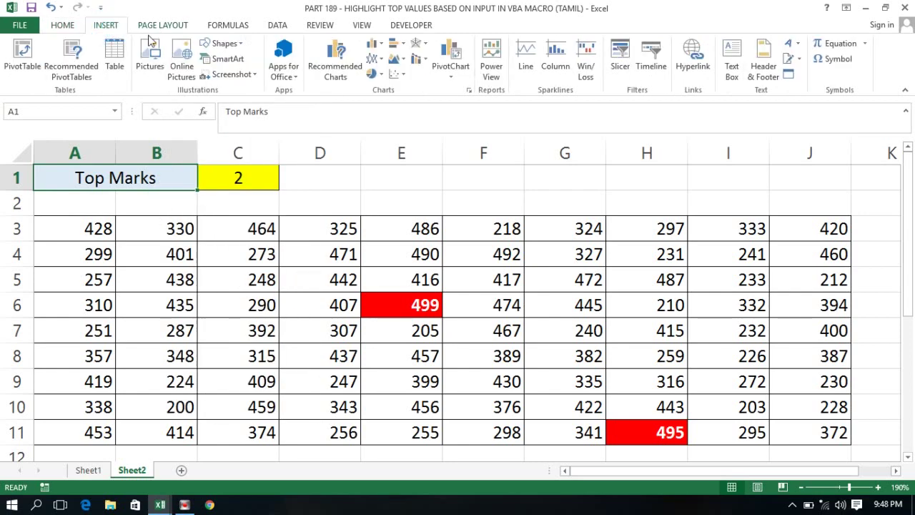
- Draw an orange right-arrow shape in B1 pointing from Top Marks to C1
{"action": "left_click", "coordinate": [243, 45]}
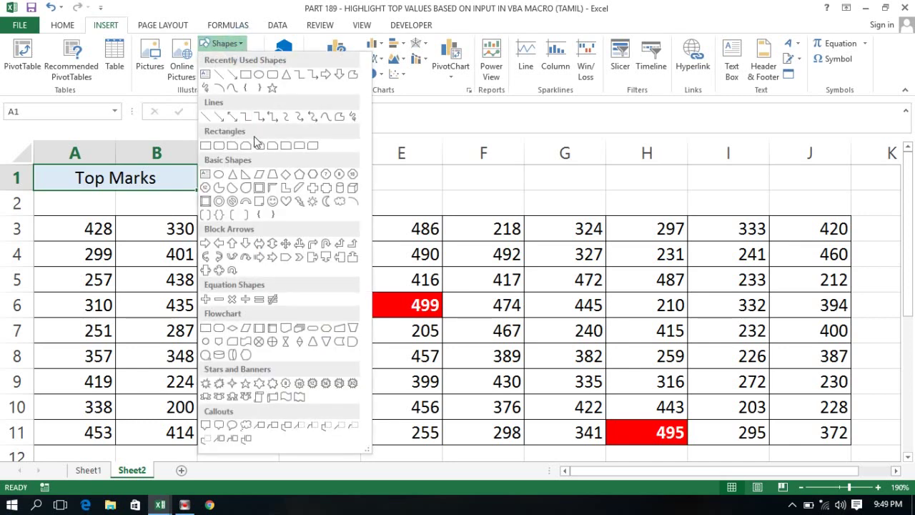
{"action": "left_click", "coordinate": [205, 243]}
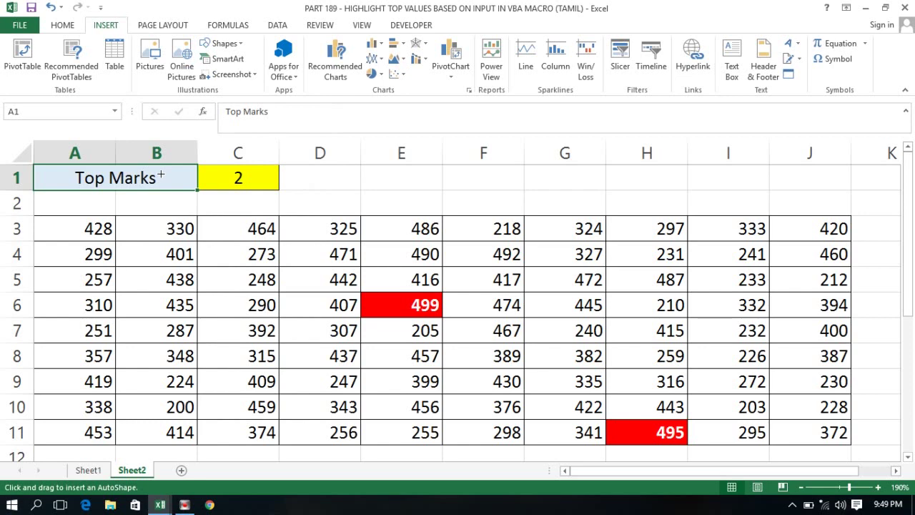
{"action": "left_click_drag", "start_coordinate": [161, 173], "coordinate": [196, 185]}
{"action": "left_click_drag", "start_coordinate": [196, 185], "coordinate": [197, 185]}
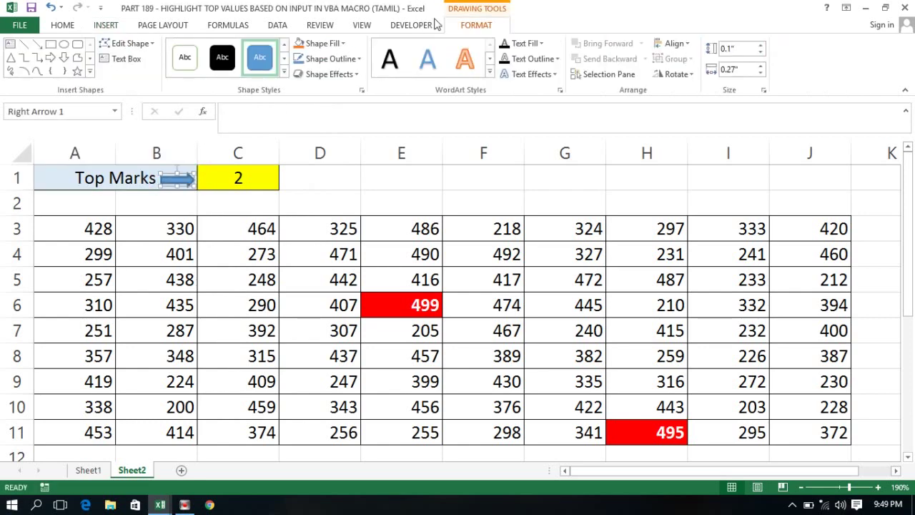
{"action": "left_click", "coordinate": [298, 44]}
{"action": "left_click", "coordinate": [322, 182]}
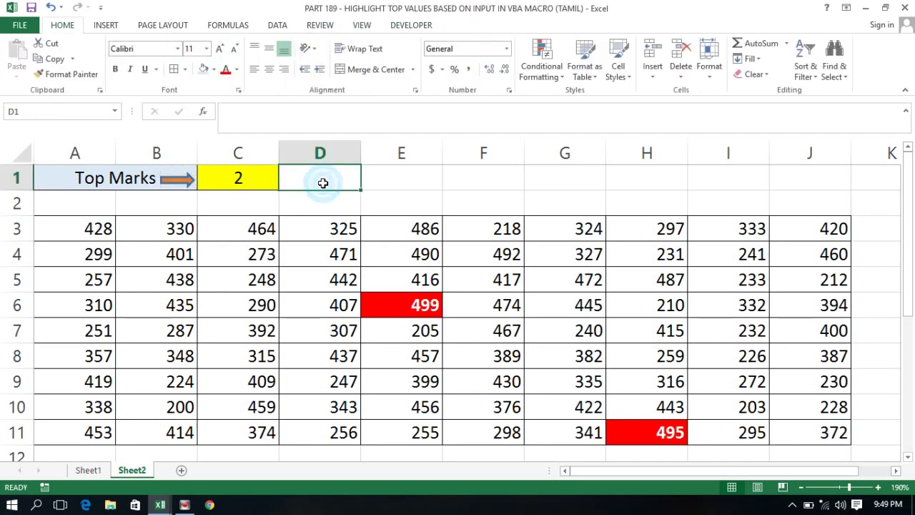
{"action": "left_click", "coordinate": [379, 182]}
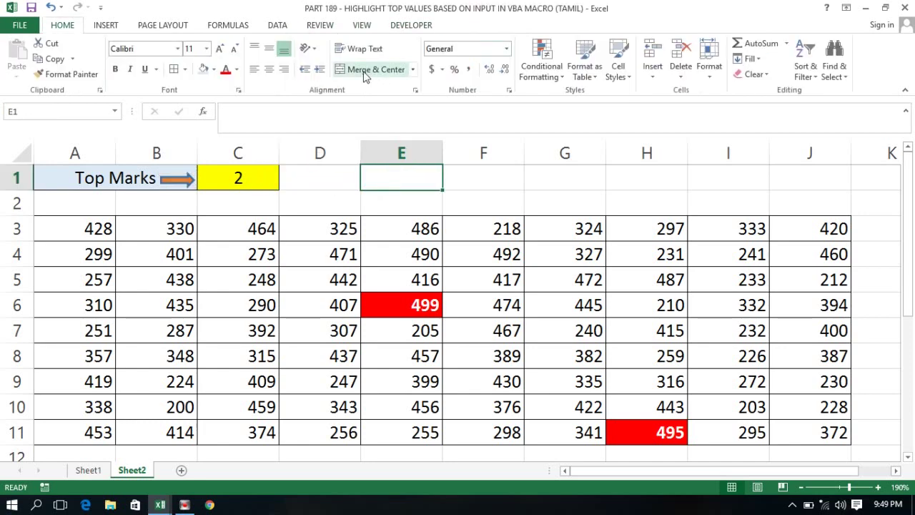
- Hide the sheet gridlines
{"action": "left_click", "coordinate": [361, 27]}
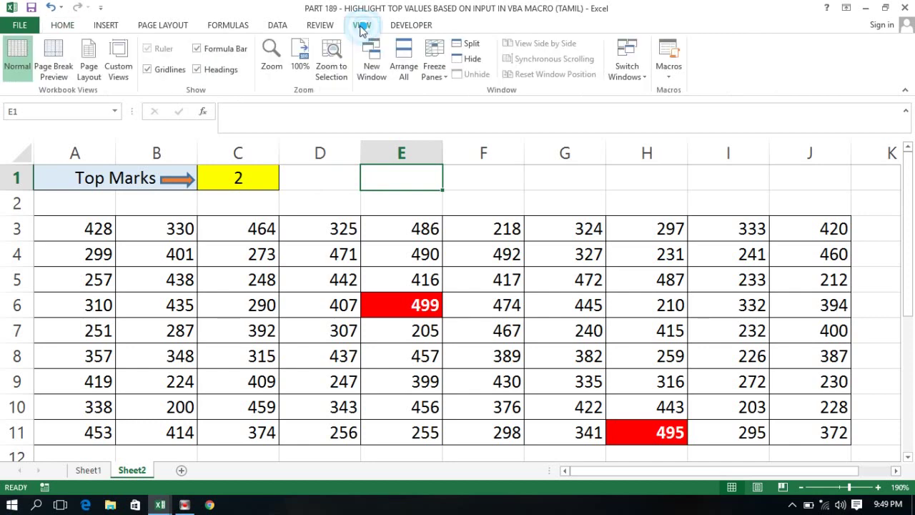
{"action": "left_click", "coordinate": [146, 69]}
{"action": "left_click", "coordinate": [493, 184]}
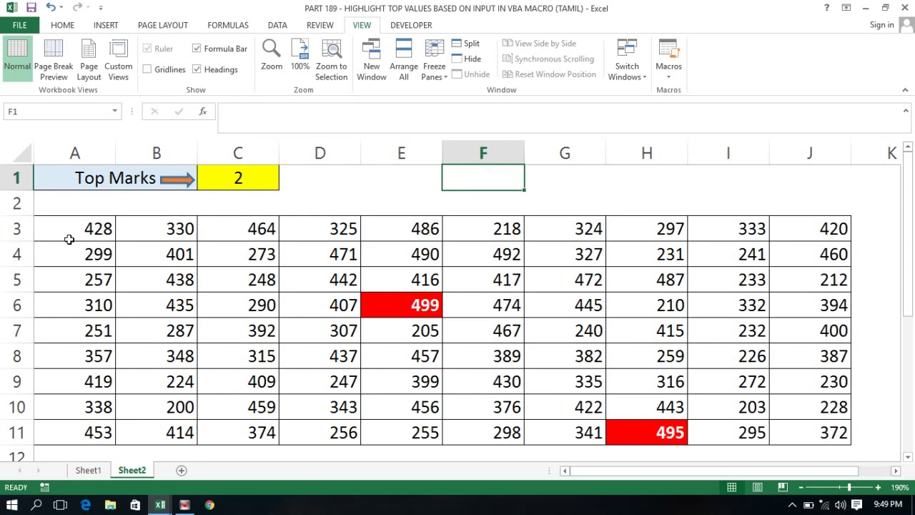
- Select the A3:J11 table, then return to the top of the sheet near E1
{"action": "left_click", "coordinate": [68, 239]}
{"action": "key", "text": "ctrl+shift+Down"}
{"action": "key", "text": "ctrl+shift+Right"}
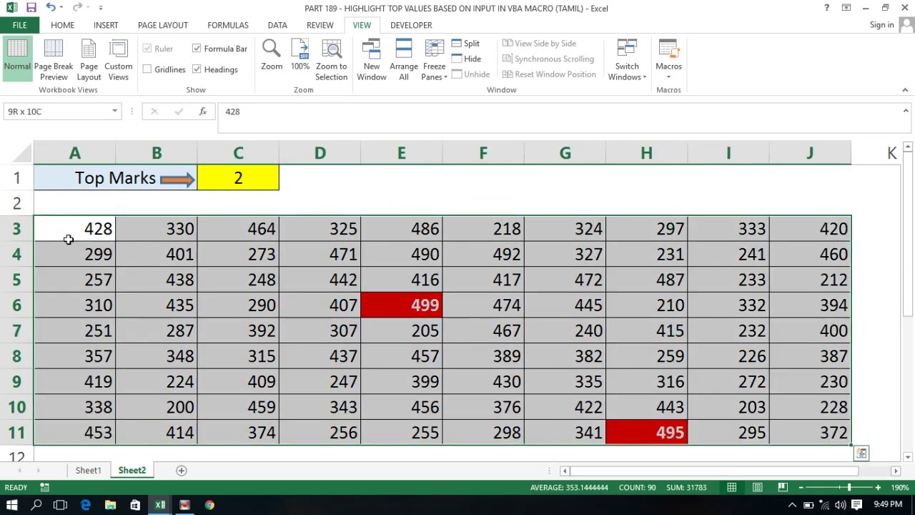
{"action": "key", "text": "ctrl+Down"}
{"action": "key", "text": "Down"}
{"action": "key", "text": "Down"}
{"action": "key", "text": "Down"}
{"action": "key", "text": "Down"}
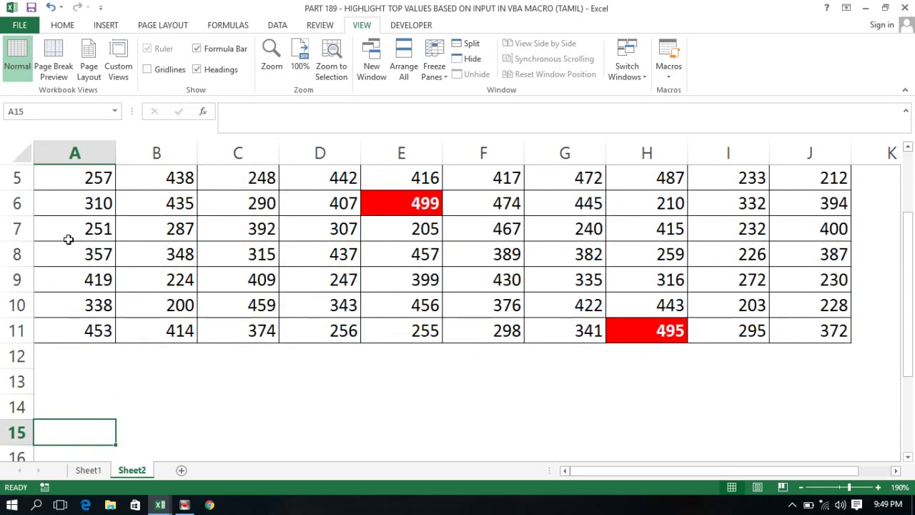
{"action": "key", "text": "ctrl+Home"}
{"action": "key", "text": "Down"}
{"action": "key", "text": "Down"}
{"action": "key", "text": "Down"}
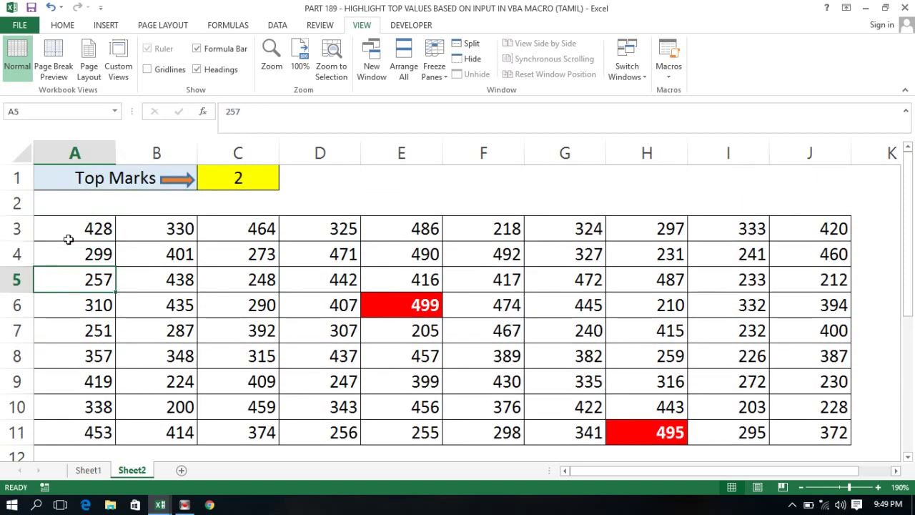
{"action": "key", "text": "Up"}
{"action": "key", "text": "Up"}
{"action": "key", "text": "Up"}
{"action": "key", "text": "Up"}
{"action": "key", "text": "Right"}
{"action": "key", "text": "Right"}
{"action": "key", "text": "Right"}
{"action": "key", "text": "Right"}
{"action": "key", "text": "Right"}
{"action": "key", "text": "Left"}
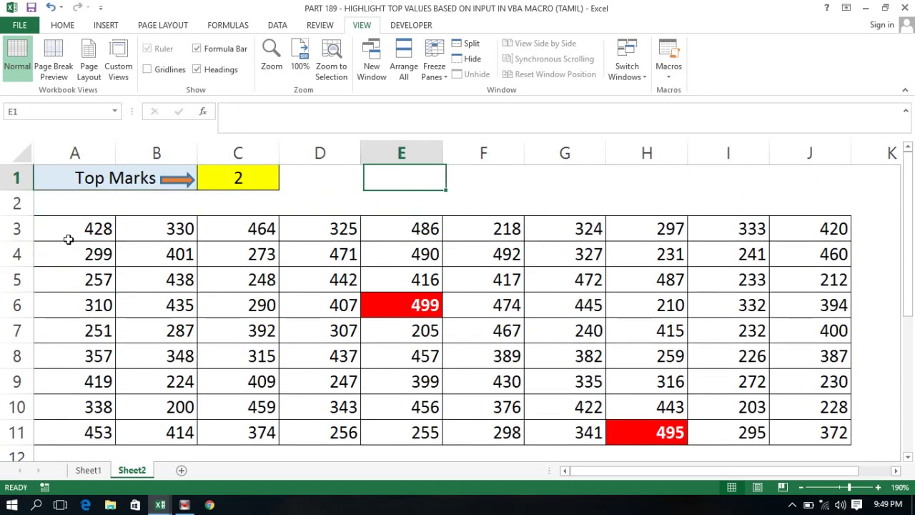
- Draw a rounded rectangle spanning D1 to F1
{"action": "left_click", "coordinate": [104, 25]}
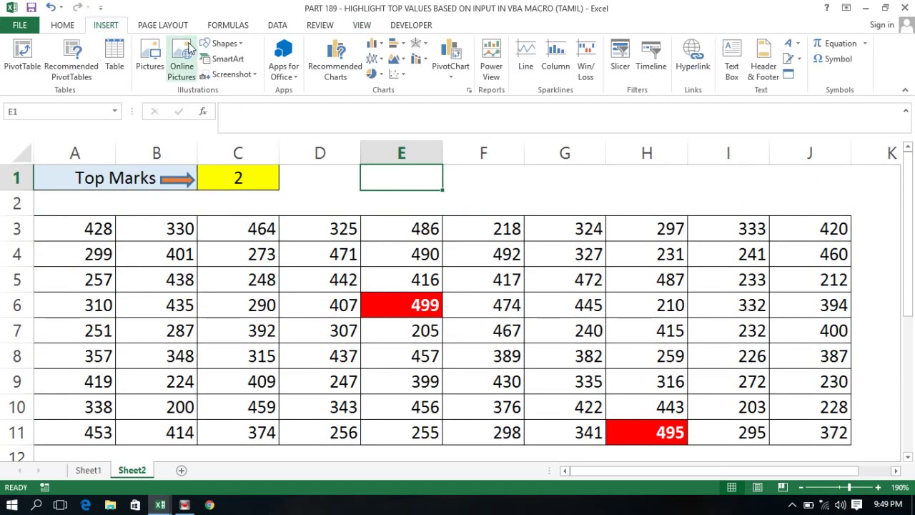
{"action": "left_click", "coordinate": [238, 44]}
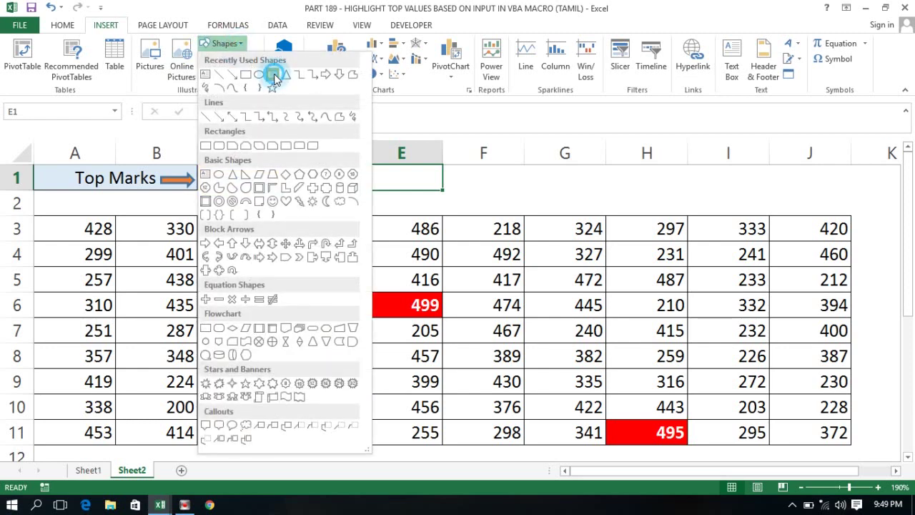
{"action": "left_click", "coordinate": [273, 68]}
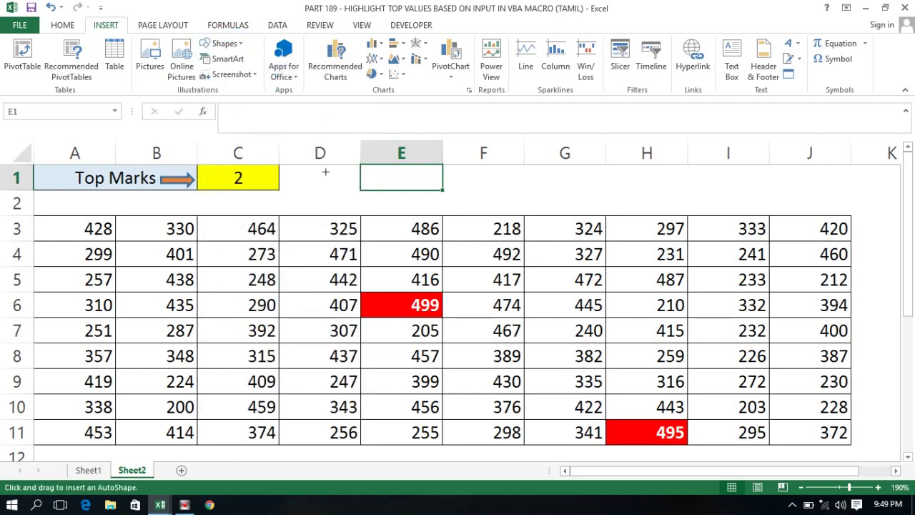
{"action": "left_click_drag", "start_coordinate": [329, 169], "coordinate": [487, 193]}
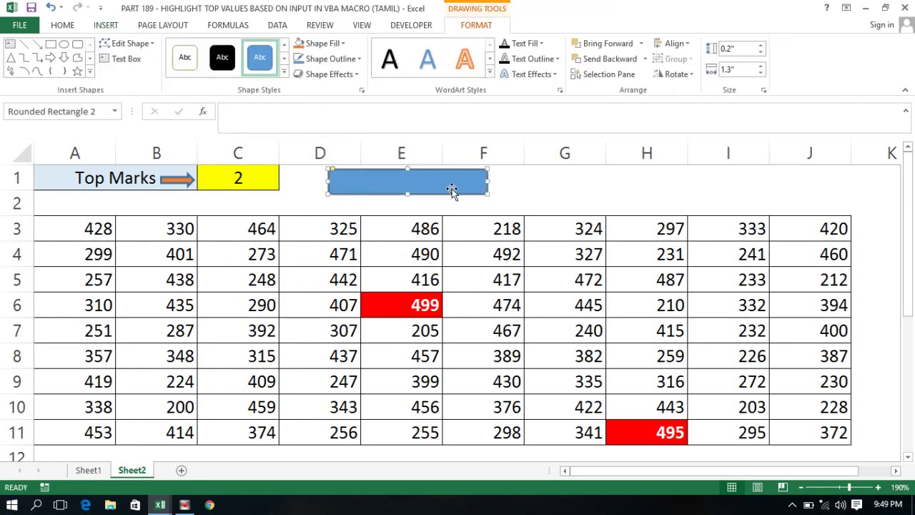
- Label the rectangle 'Highlight' and center the text vertically and horizontally
{"action": "right_click", "coordinate": [452, 190]}
{"action": "left_click", "coordinate": [487, 269]}
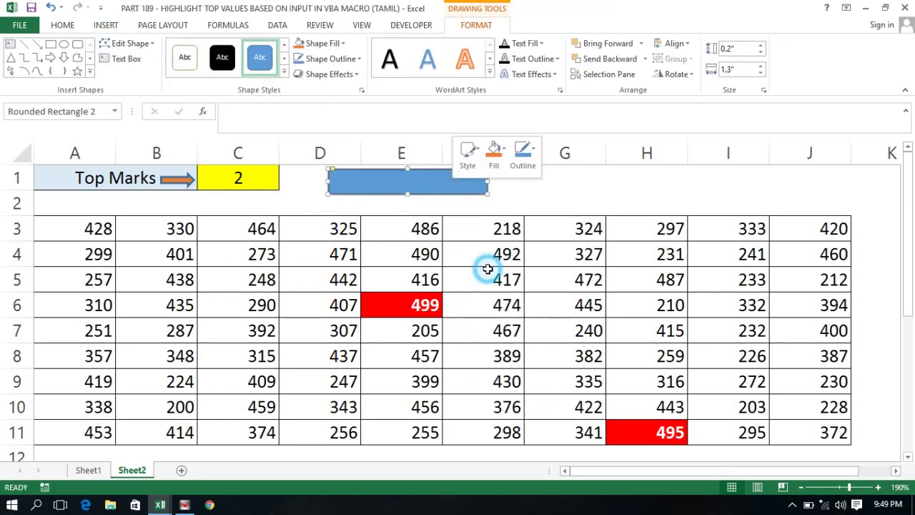
{"action": "type", "text": "HIgh"}
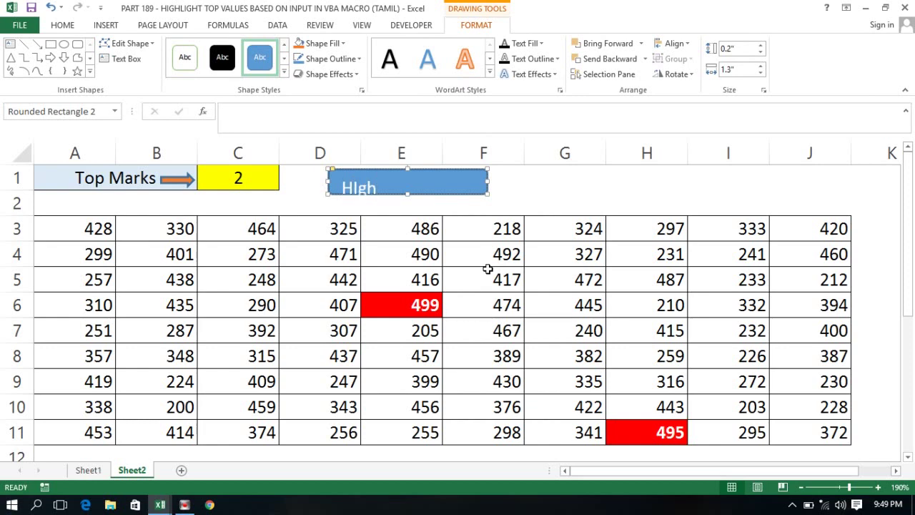
{"action": "key", "text": "BackSpace"}
{"action": "key", "text": "BackSpace"}
{"action": "type", "text": "ghli"}
{"action": "type", "text": "ght"}
{"action": "key", "text": "ctrl+a"}
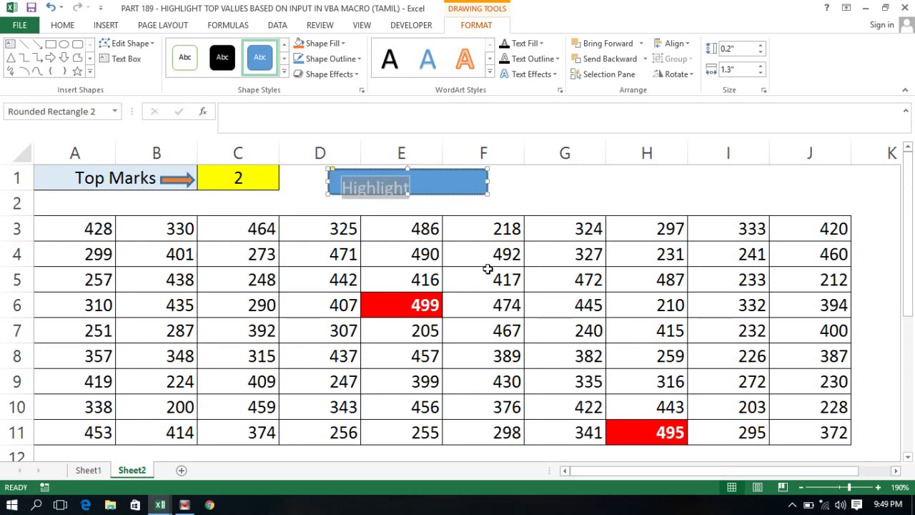
{"action": "left_click", "coordinate": [62, 26]}
{"action": "left_click", "coordinate": [267, 48]}
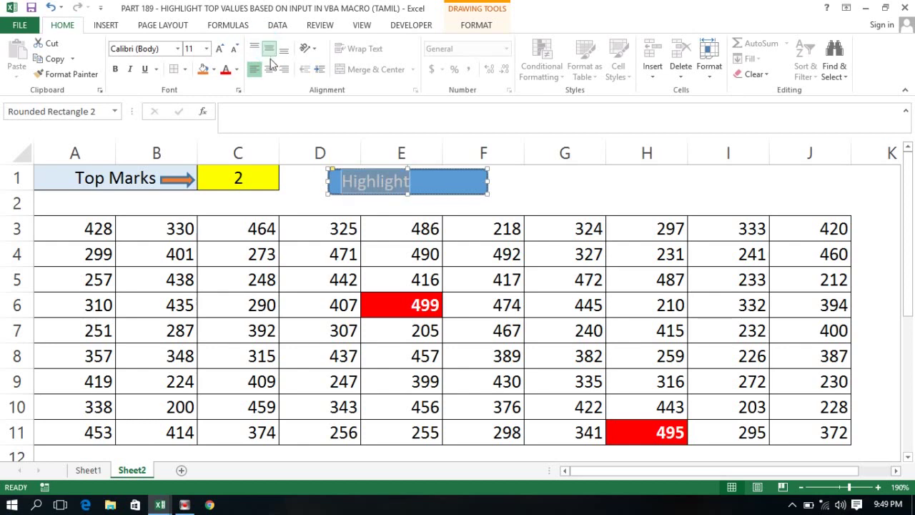
{"action": "left_click", "coordinate": [269, 69]}
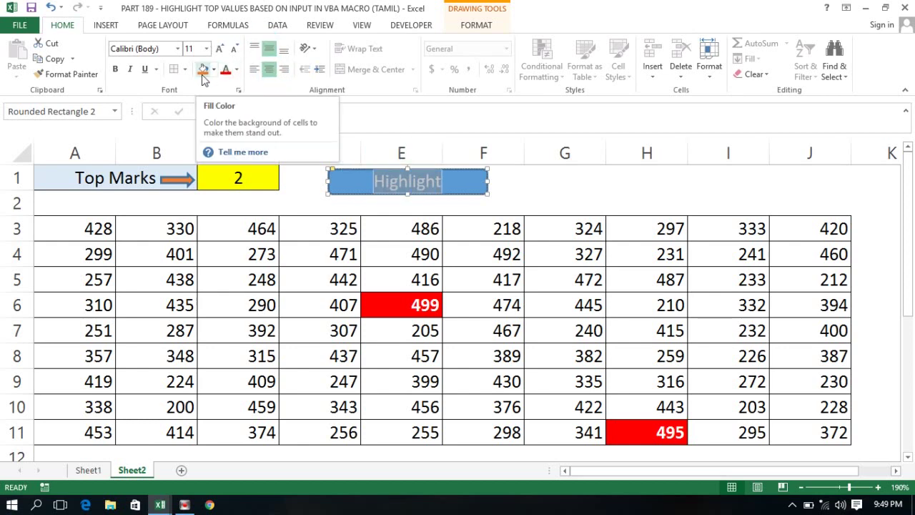
- Fill the Highlight button dark blue and make its label text white
{"action": "left_click", "coordinate": [213, 69]}
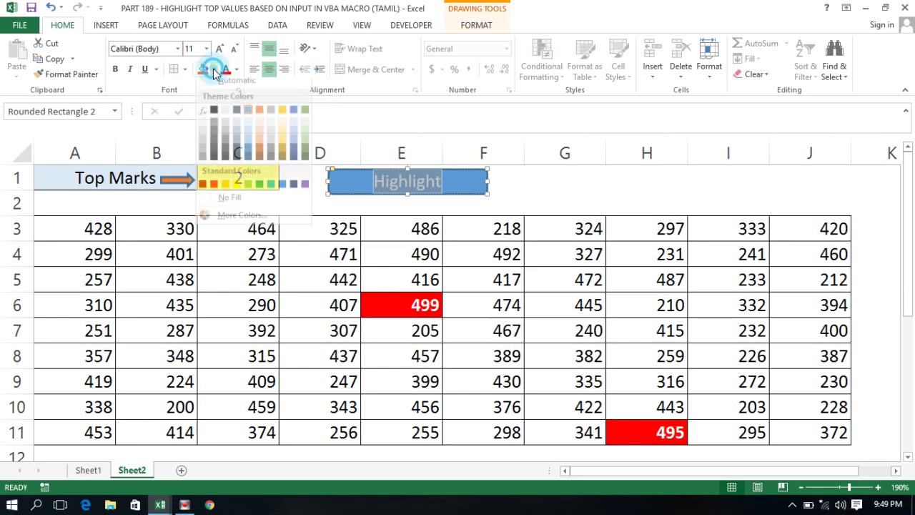
{"action": "left_click", "coordinate": [214, 115]}
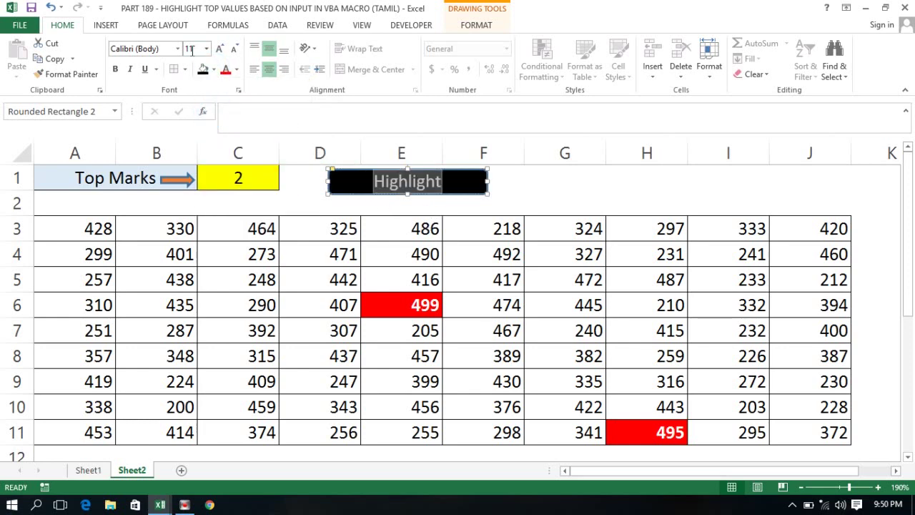
{"action": "left_click", "coordinate": [214, 71]}
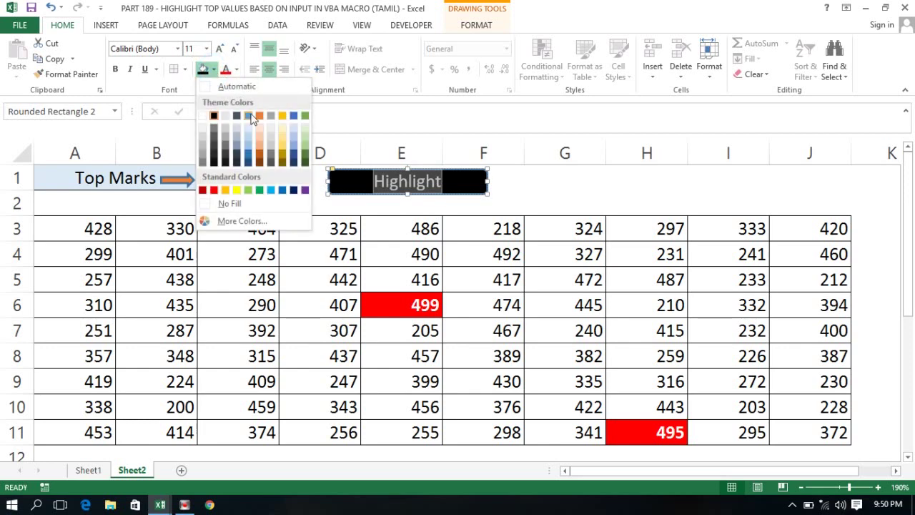
{"action": "left_click", "coordinate": [293, 191]}
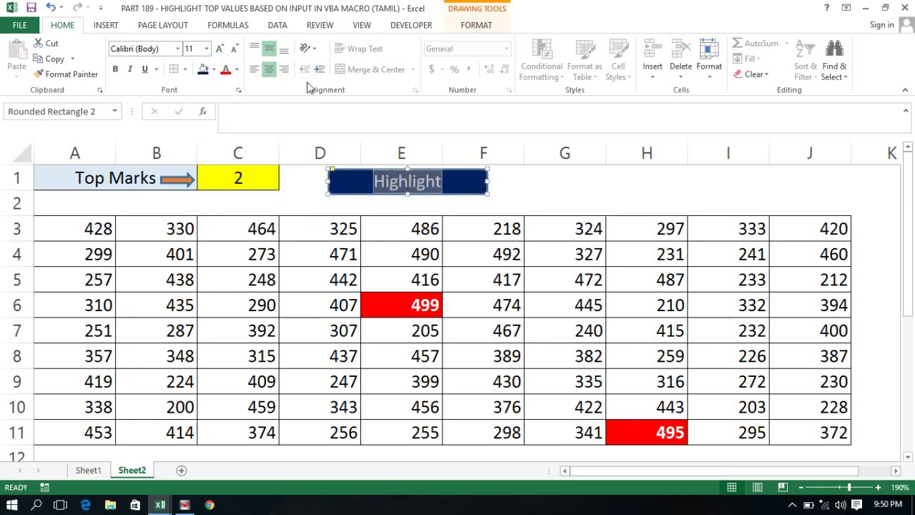
{"action": "left_click", "coordinate": [236, 70]}
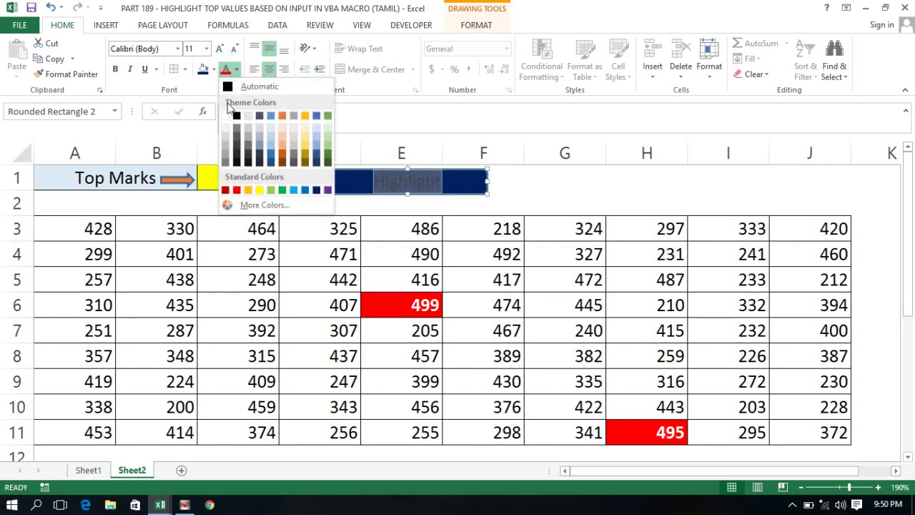
{"action": "left_click", "coordinate": [225, 115]}
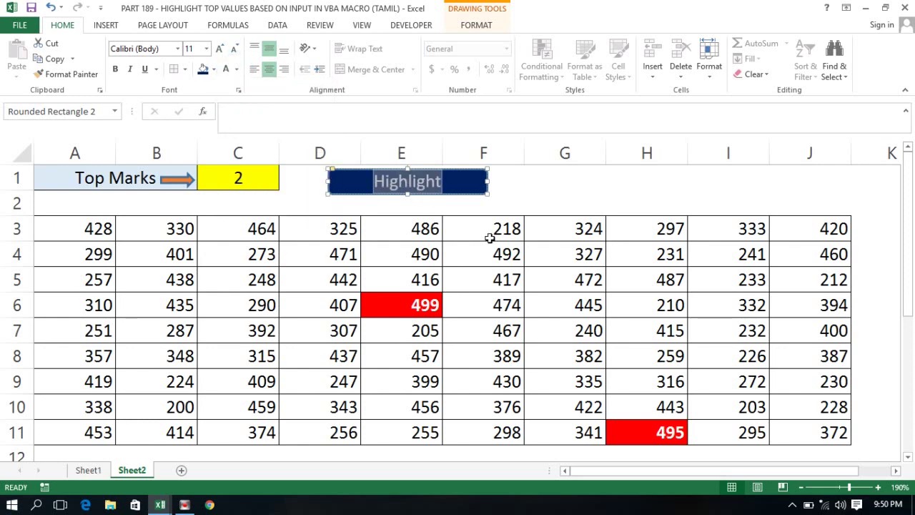
{"action": "left_click", "coordinate": [542, 199]}
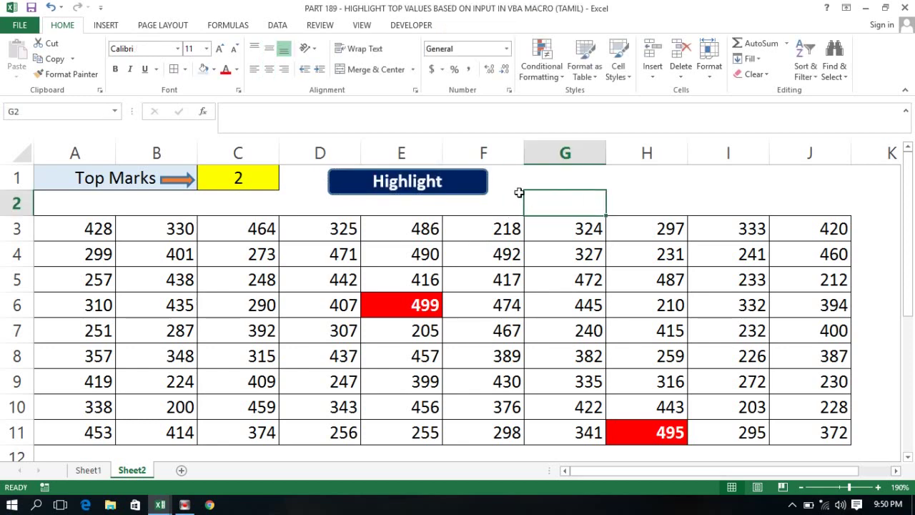
{"action": "left_click", "coordinate": [437, 177]}
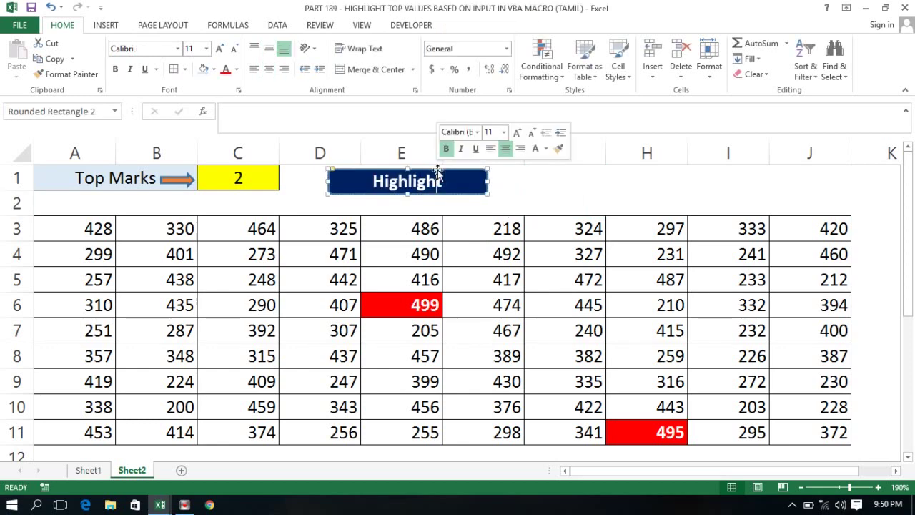
{"action": "key", "text": "Escape"}
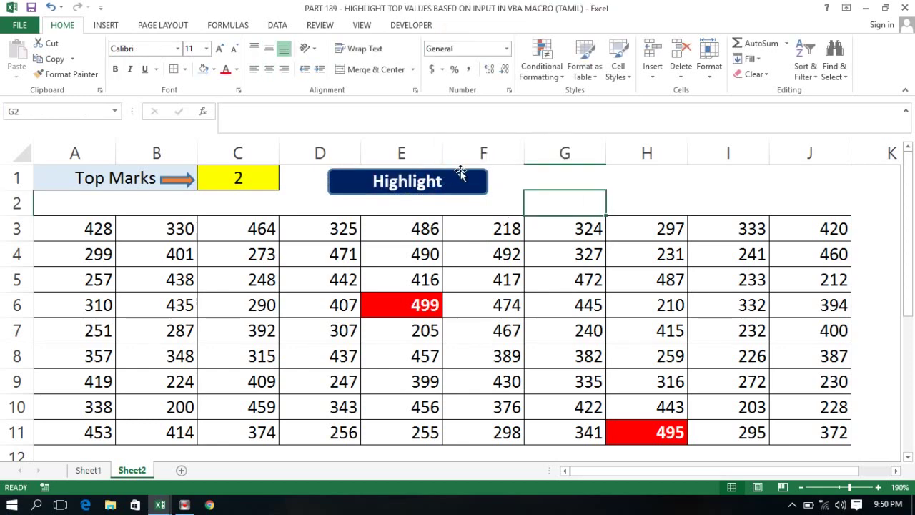
{"action": "left_click", "coordinate": [501, 171]}
{"action": "left_click", "coordinate": [487, 172]}
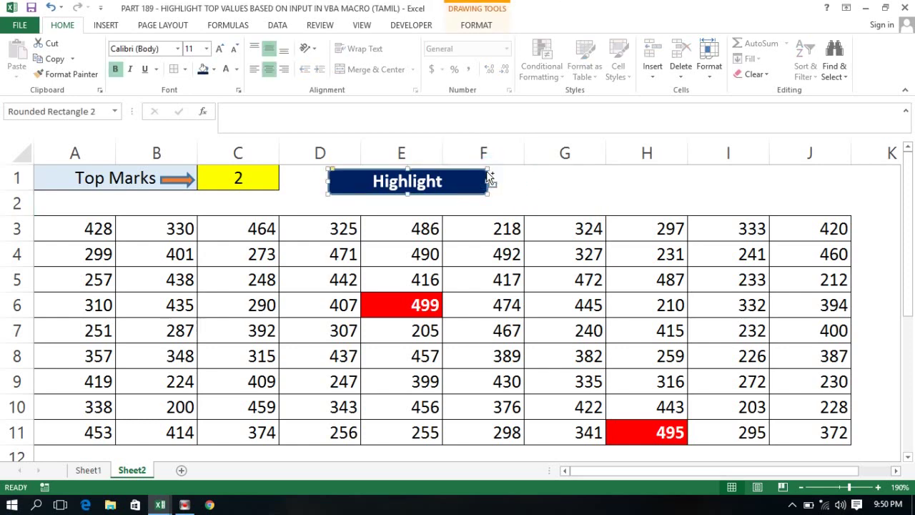
- Duplicate the Highlight button, move the copy to G1:H1, and relabel it 'Remove Color'
{"action": "key", "text": "ctrl+d"}
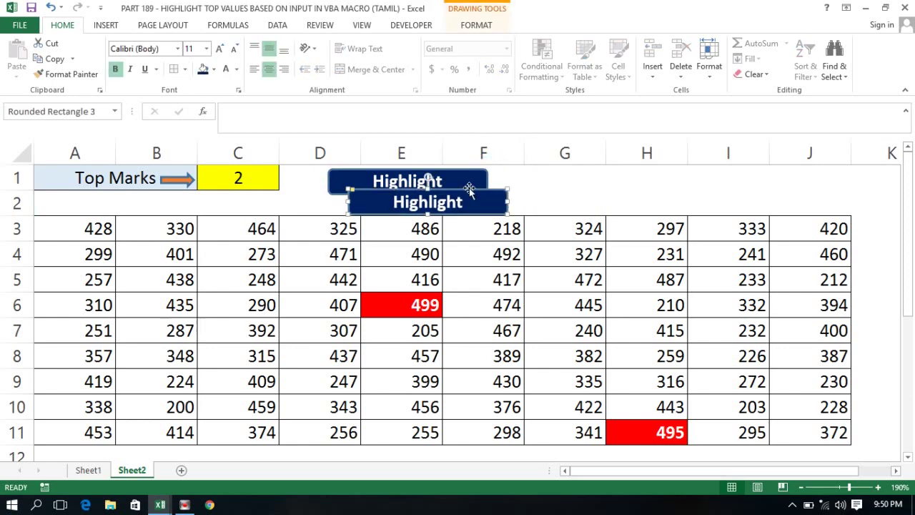
{"action": "left_click_drag", "start_coordinate": [469, 190], "coordinate": [628, 170]}
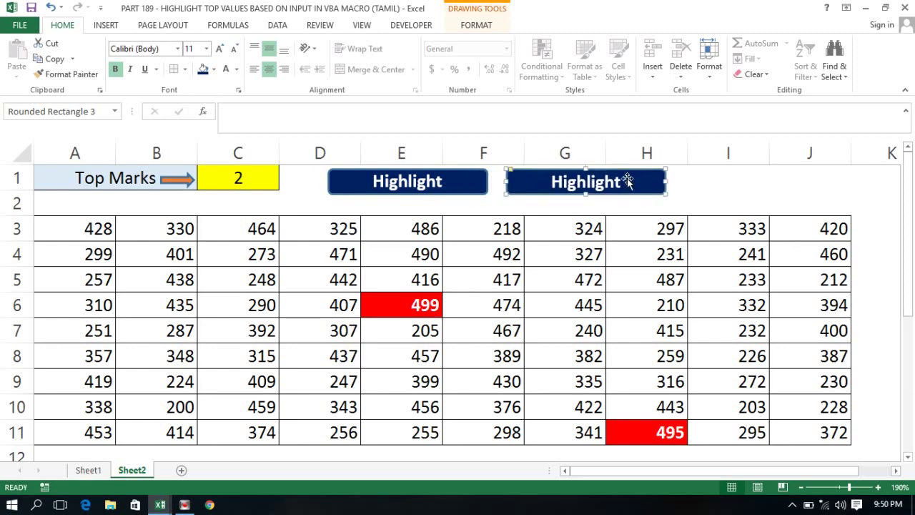
{"action": "left_click", "coordinate": [620, 182]}
{"action": "key", "text": "BackSpace"}
{"action": "key", "text": "BackSpace"}
{"action": "key", "text": "BackSpace"}
{"action": "key", "text": "BackSpace"}
{"action": "key", "text": "BackSpace"}
{"action": "key", "text": "BackSpace"}
{"action": "key", "text": "BackSpace"}
{"action": "key", "text": "BackSpace"}
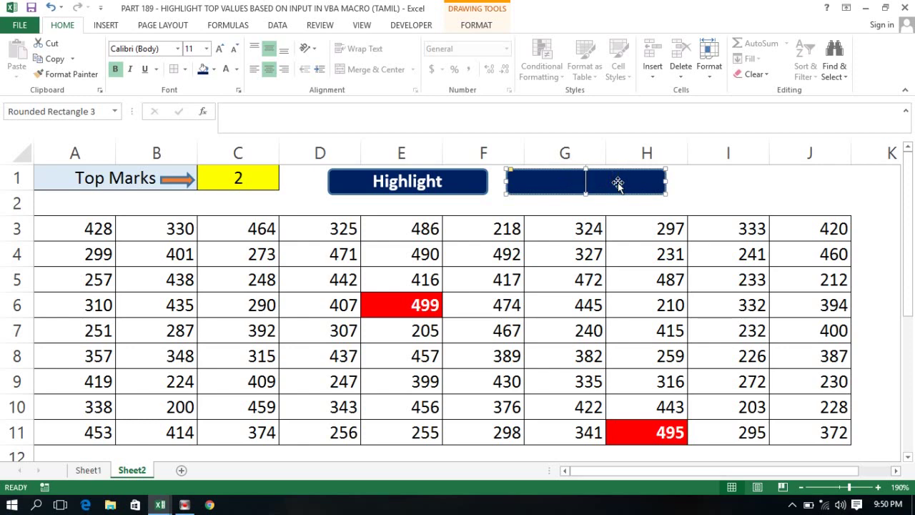
{"action": "type", "text": "Remove"}
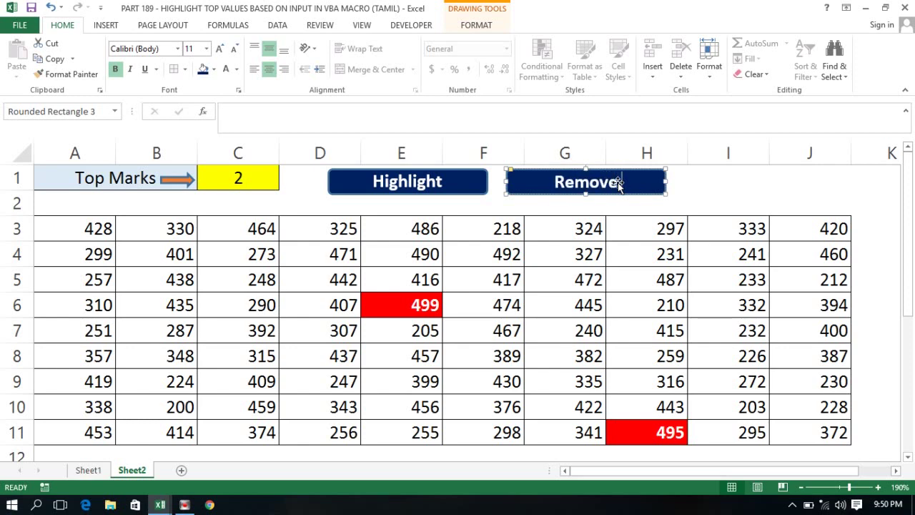
{"action": "type", "text": " Color"}
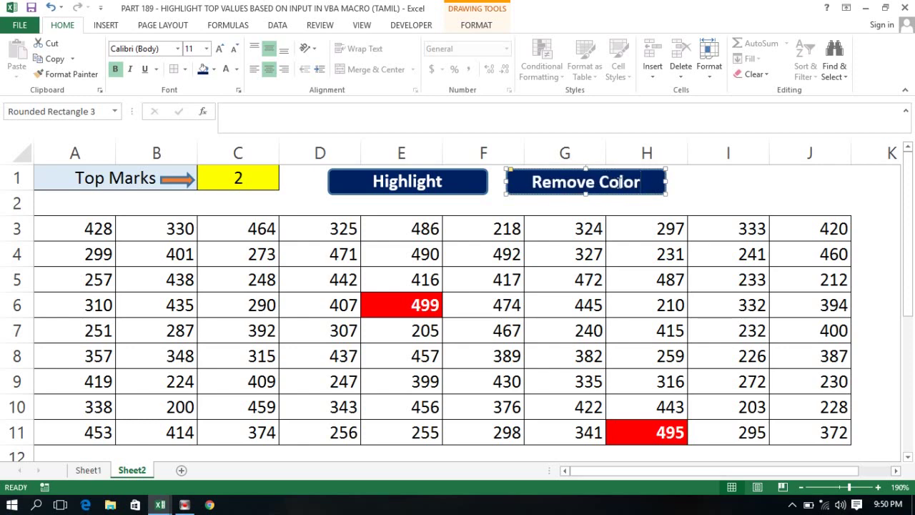
{"action": "left_click", "coordinate": [692, 193]}
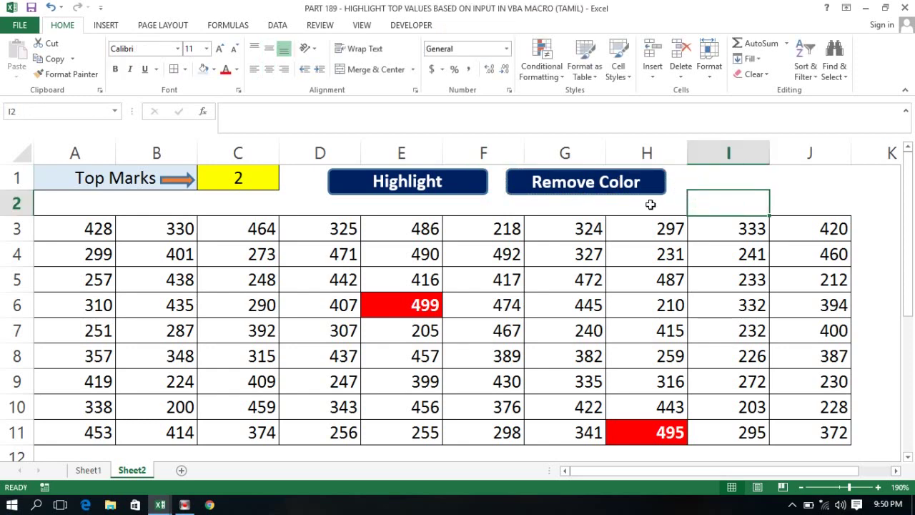
{"action": "left_click", "coordinate": [373, 181]}
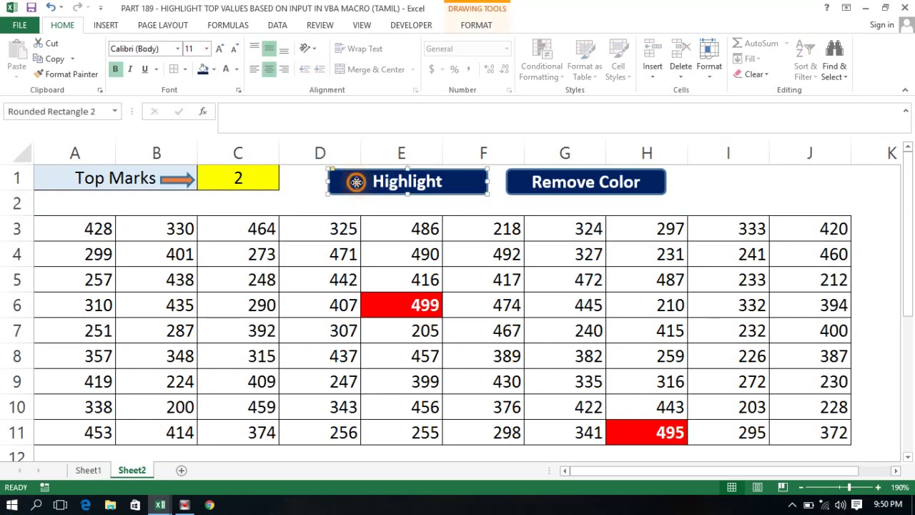
{"action": "left_click_drag", "start_coordinate": [356, 181], "coordinate": [339, 187]}
{"action": "key", "text": "Escape"}
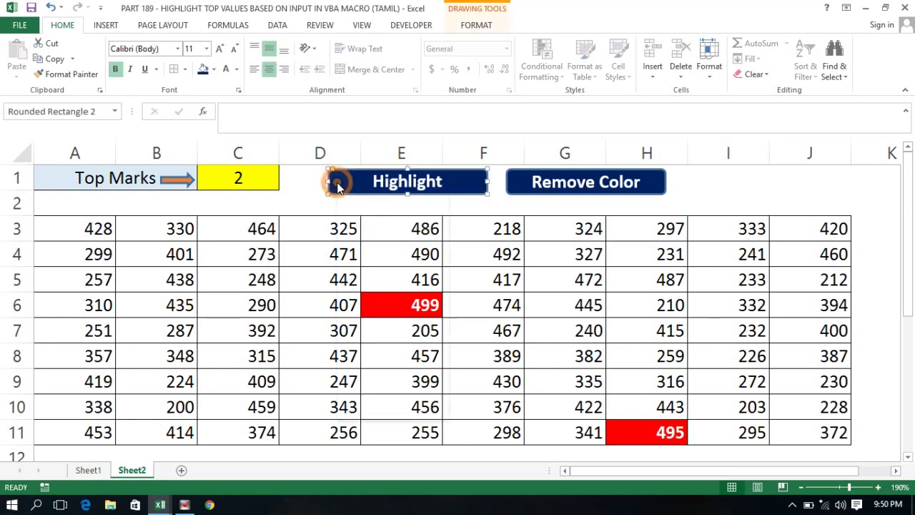
{"action": "right_click", "coordinate": [338, 184]}
{"action": "left_click", "coordinate": [372, 361]}
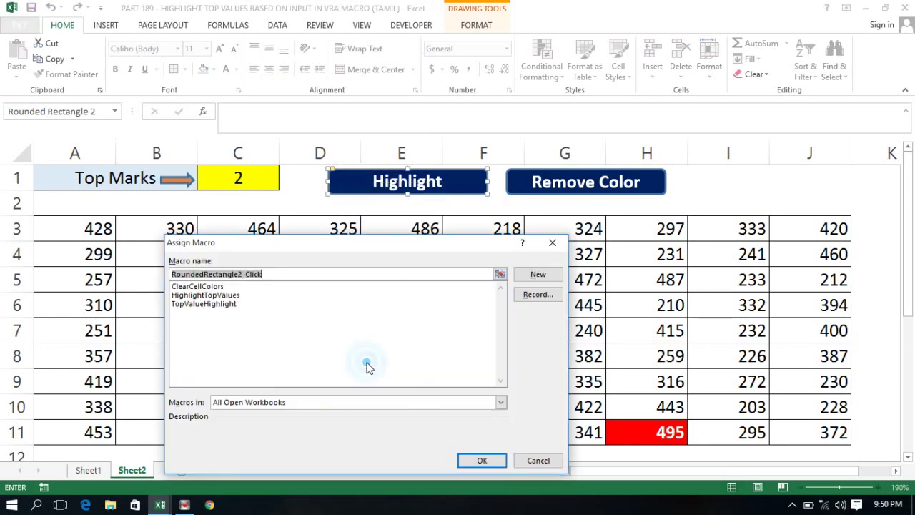
{"action": "left_click", "coordinate": [188, 308]}
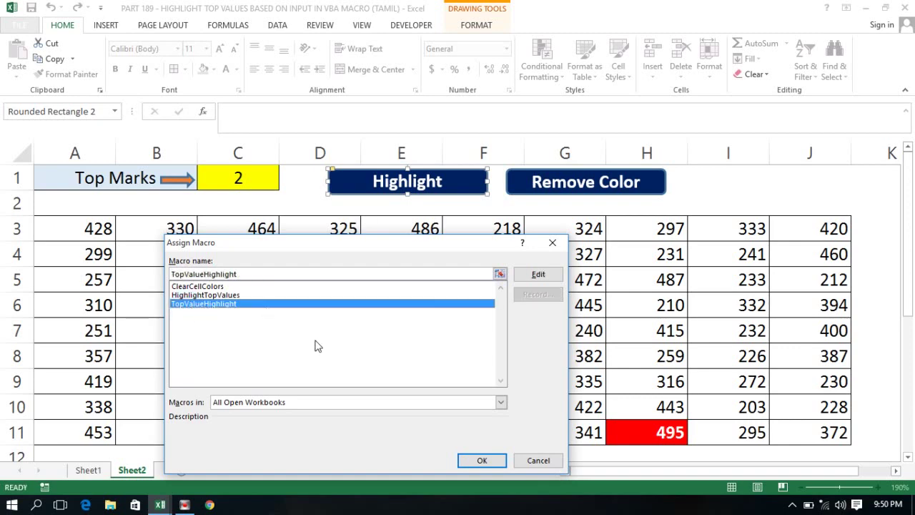
{"action": "left_click", "coordinate": [481, 461]}
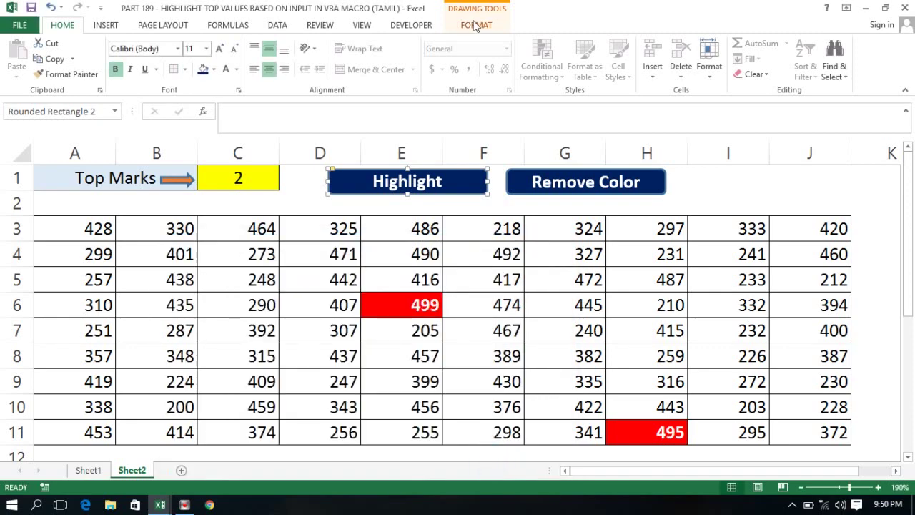
{"action": "left_click", "coordinate": [427, 26]}
{"action": "left_click", "coordinate": [14, 70]}
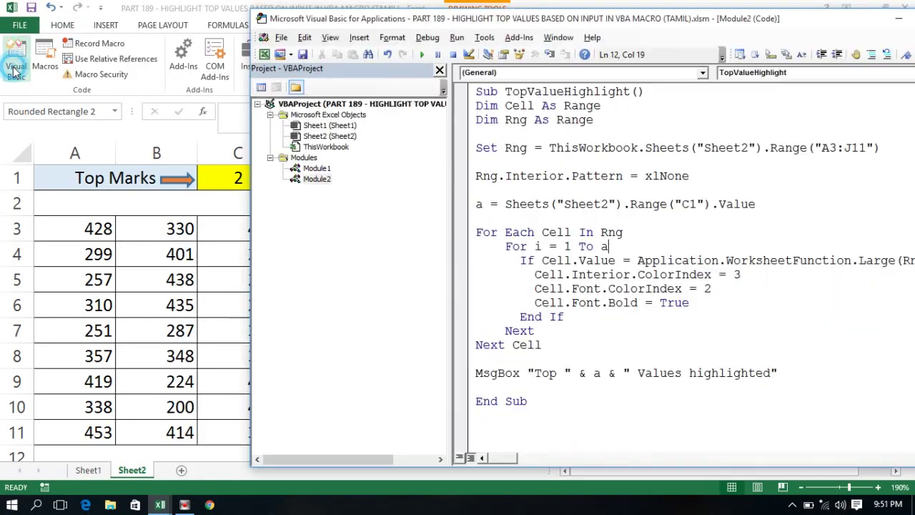
{"action": "double_click", "coordinate": [529, 91]}
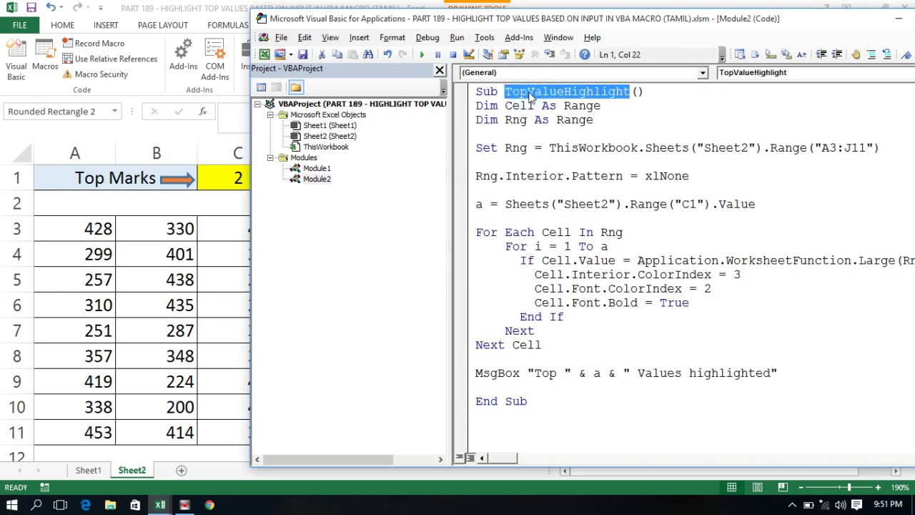
{"action": "left_click", "coordinate": [91, 250]}
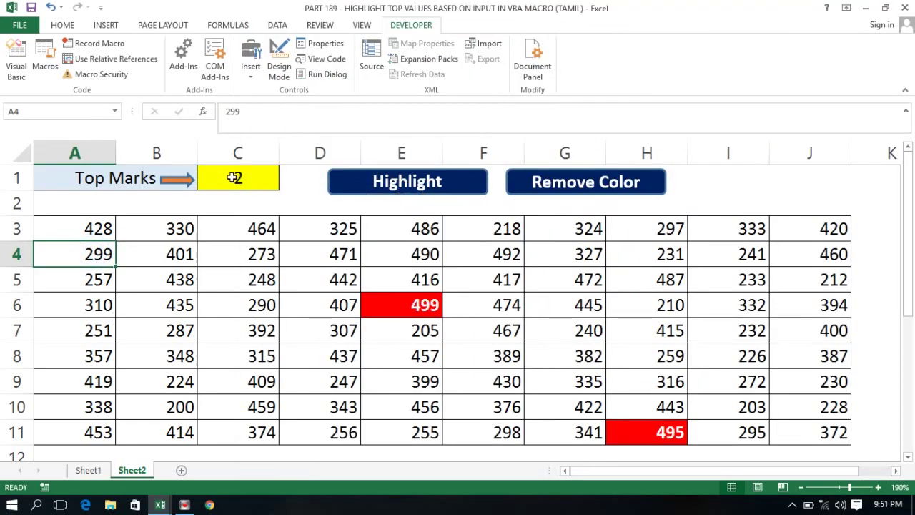
- Enter 5 in C1 and click Highlight to mark 499, 495, 492, 490 and 487
{"action": "left_click", "coordinate": [233, 178]}
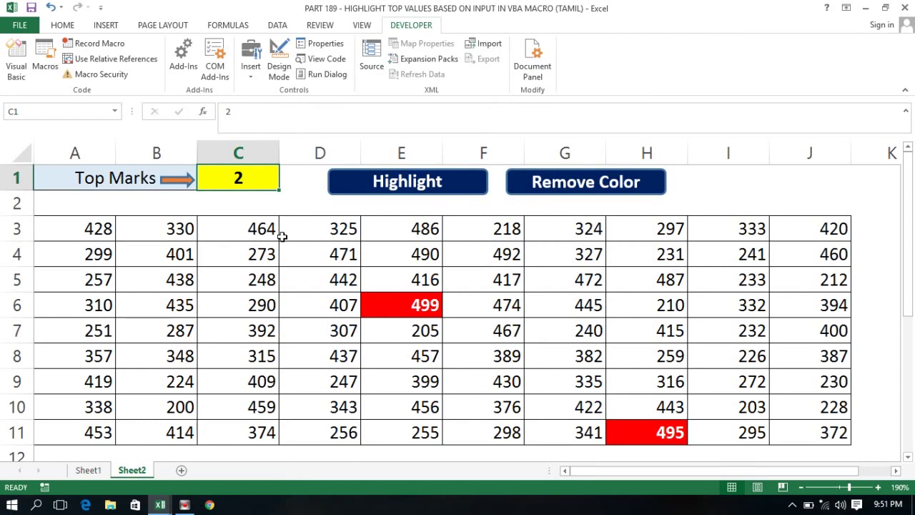
{"action": "type", "text": "5"}
{"action": "key", "text": "Return"}
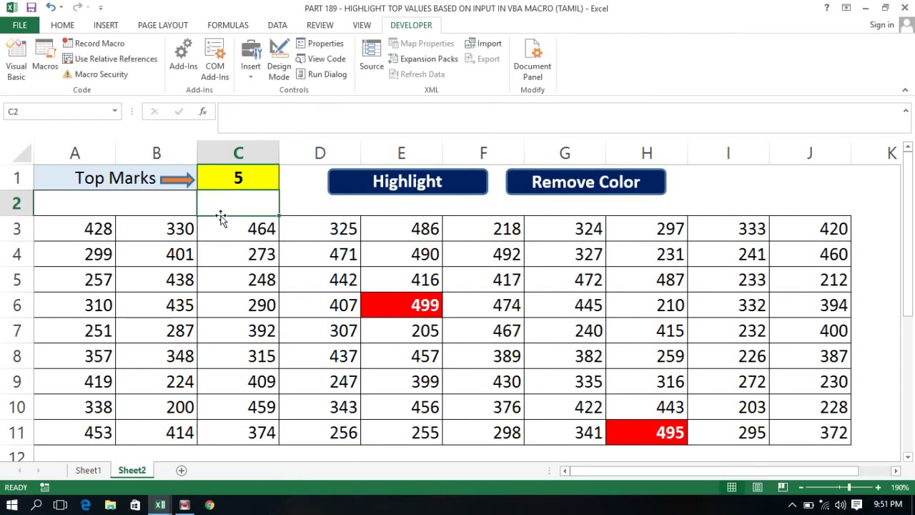
{"action": "left_click", "coordinate": [403, 192]}
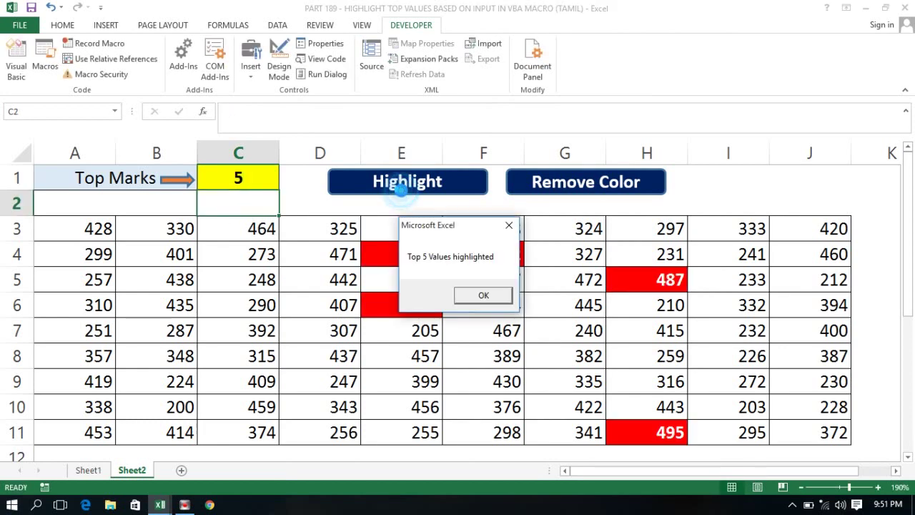
{"action": "left_click", "coordinate": [483, 295]}
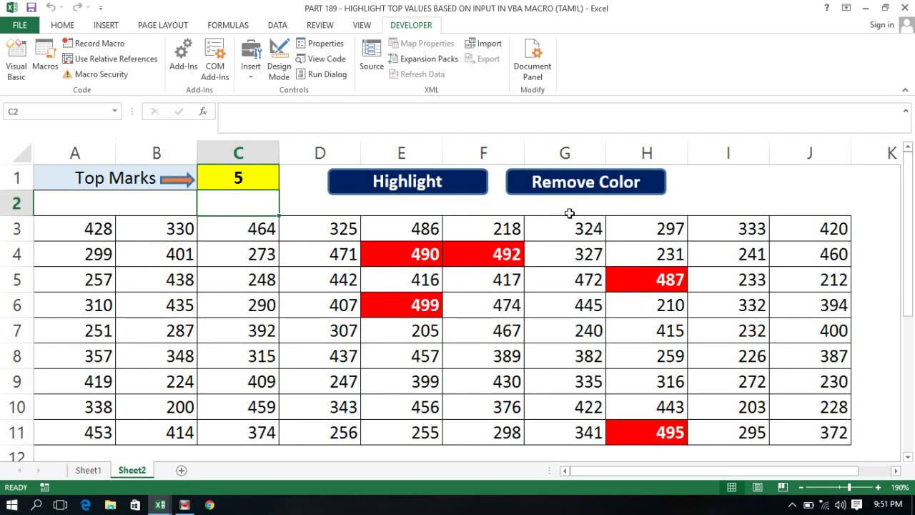
- In the maximized VBA editor, declare Sub RemoveCellColor below TopValueHighlight's End Sub
{"action": "left_click", "coordinate": [13, 77]}
{"action": "double_click", "coordinate": [610, 32]}
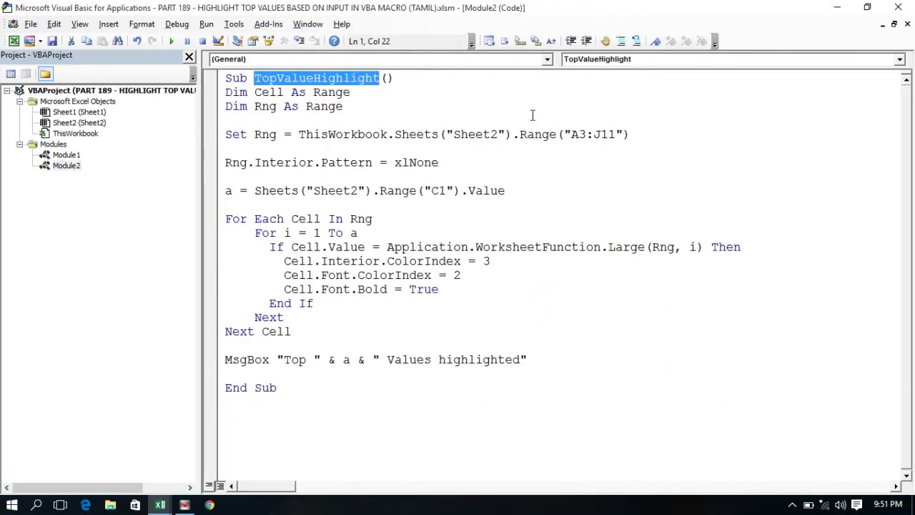
{"action": "left_click", "coordinate": [287, 388]}
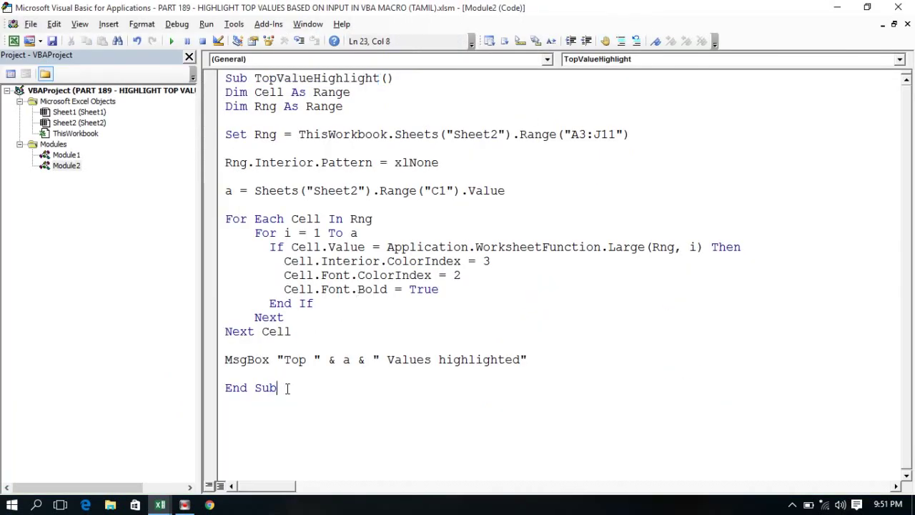
{"action": "key", "text": "Return"}
{"action": "type", "text": "b "}
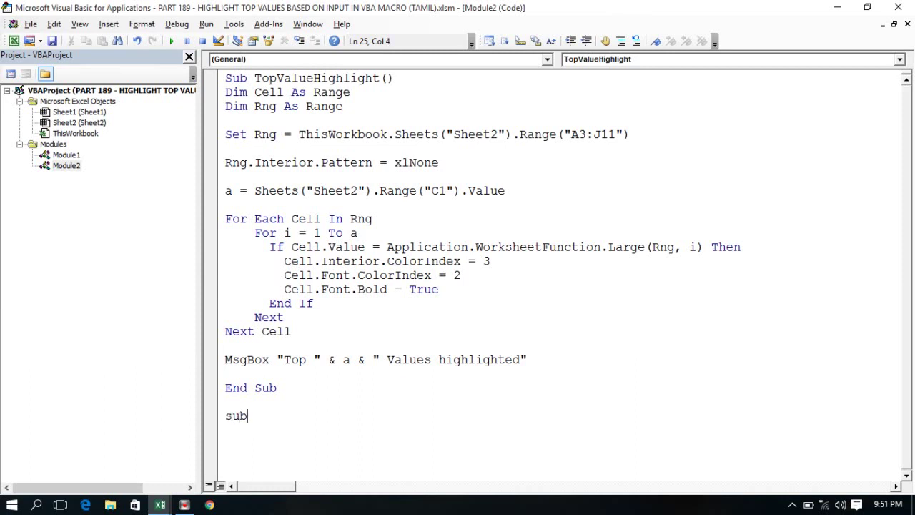
{"action": "type", "text": "Re"}
{"action": "type", "text": "moveC"}
{"action": "type", "text": "ellCol"}
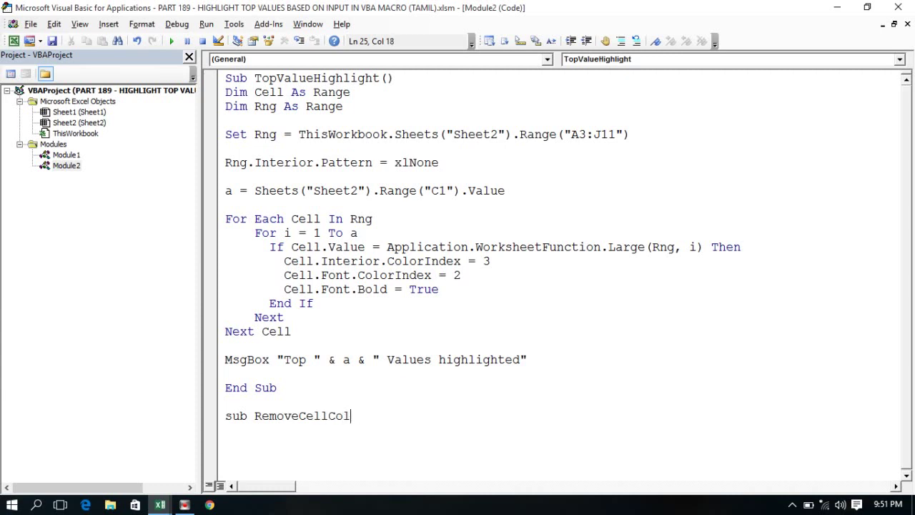
{"action": "type", "text": "or"}
{"action": "key", "text": "Return"}
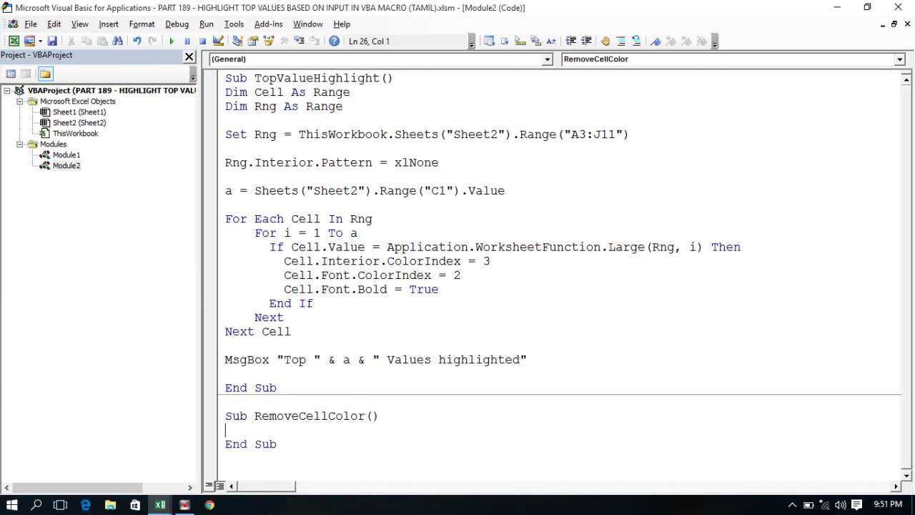
{"action": "key", "text": "Return"}
{"action": "key", "text": "Return"}
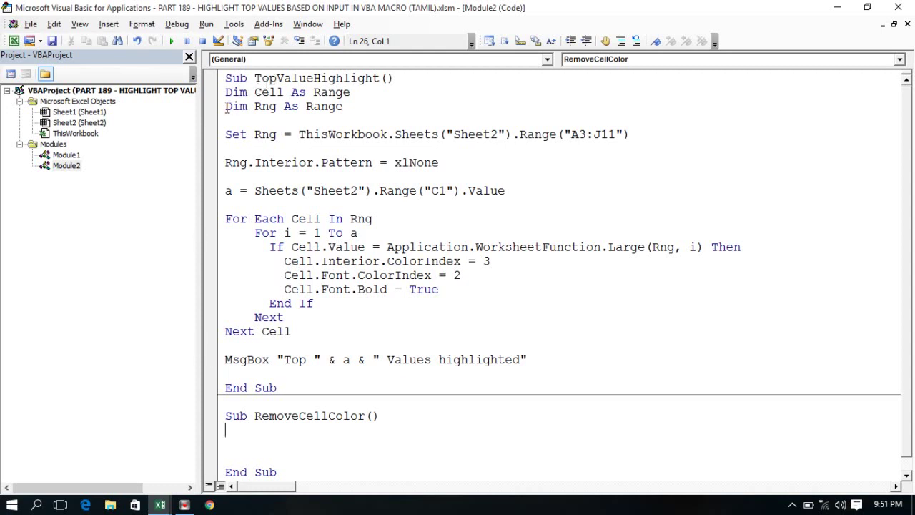
- Copy the Dim Rng, Set Rng and Interior.Pattern lines into RemoveCellColor, removing the blank line
{"action": "left_click_drag", "start_coordinate": [227, 107], "coordinate": [449, 145]}
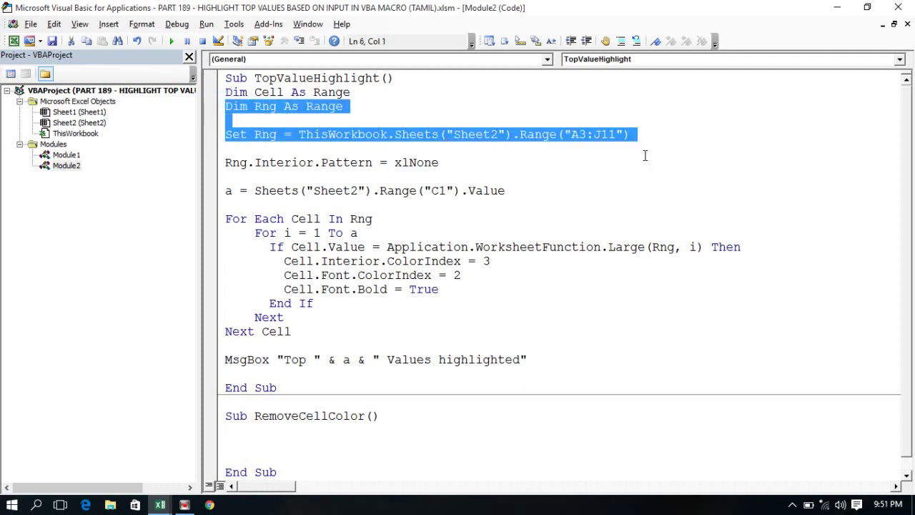
{"action": "left_click_drag", "start_coordinate": [645, 155], "coordinate": [610, 177]}
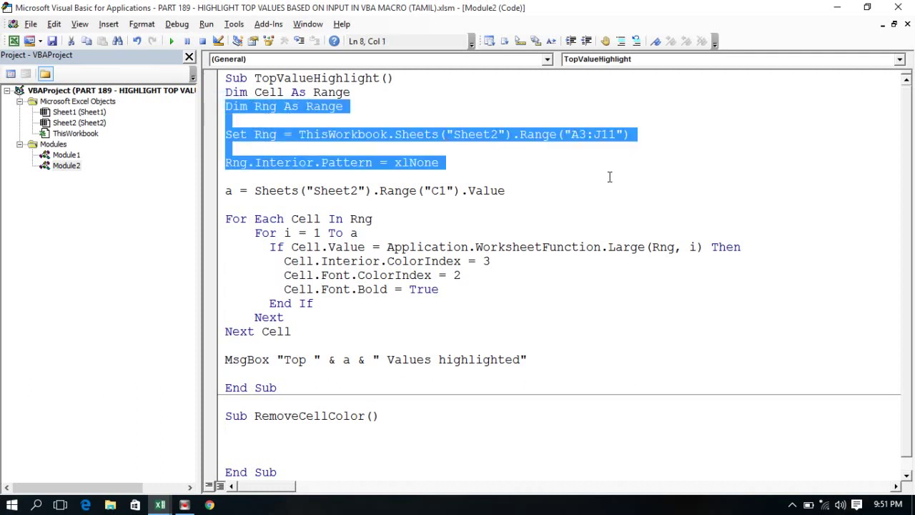
{"action": "key", "text": "ctrl+c"}
{"action": "left_click", "coordinate": [243, 436]}
{"action": "key", "text": "ctrl+v"}
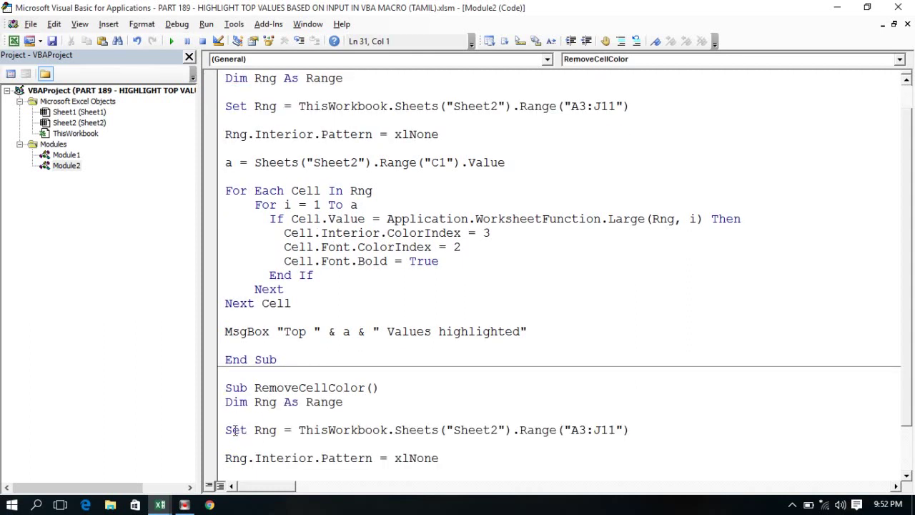
{"action": "left_click", "coordinate": [228, 418]}
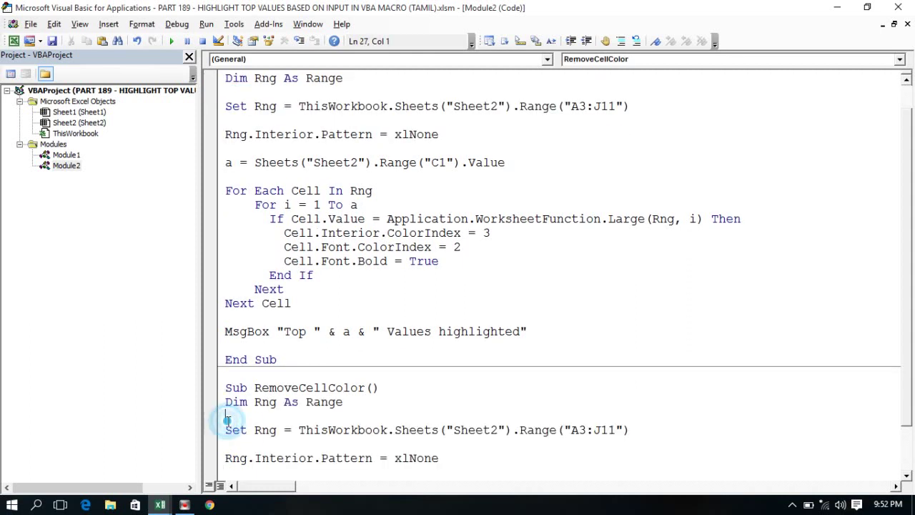
{"action": "left_click", "coordinate": [226, 457]}
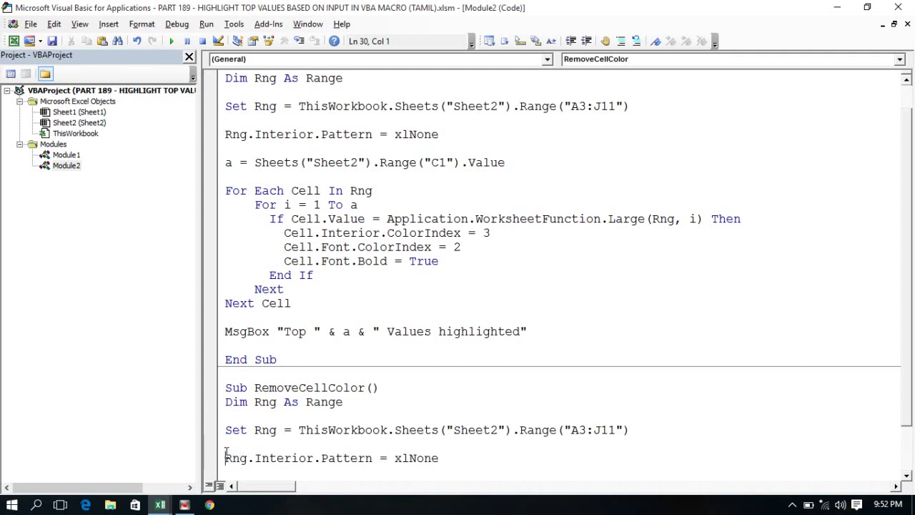
{"action": "key", "text": "BackSpace"}
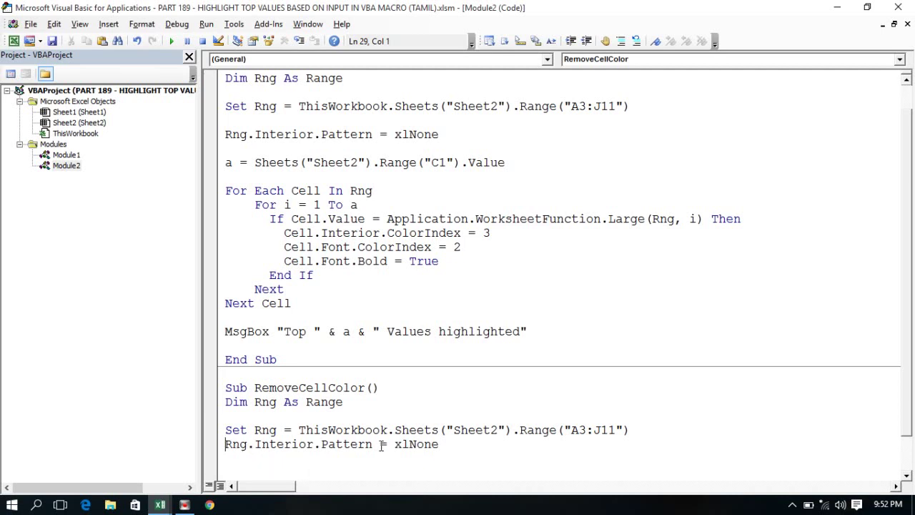
- Begin a new Rng.Interior line below the Pattern line
{"action": "left_click", "coordinate": [459, 441]}
{"action": "key", "text": "Return"}
{"action": "type", "text": "Rnf"}
{"action": "key", "text": "BackSpace"}
{"action": "type", "text": "g"}
{"action": "type", "text": "."}
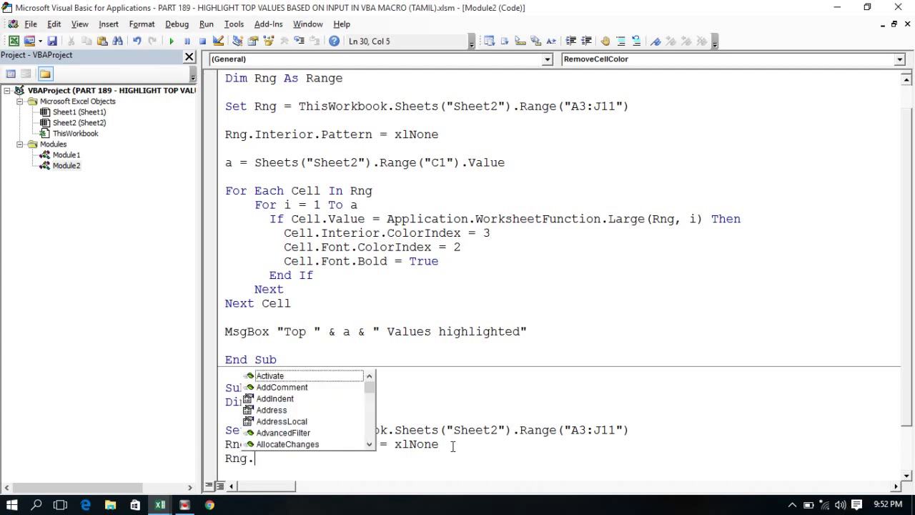
{"action": "type", "text": "inter"}
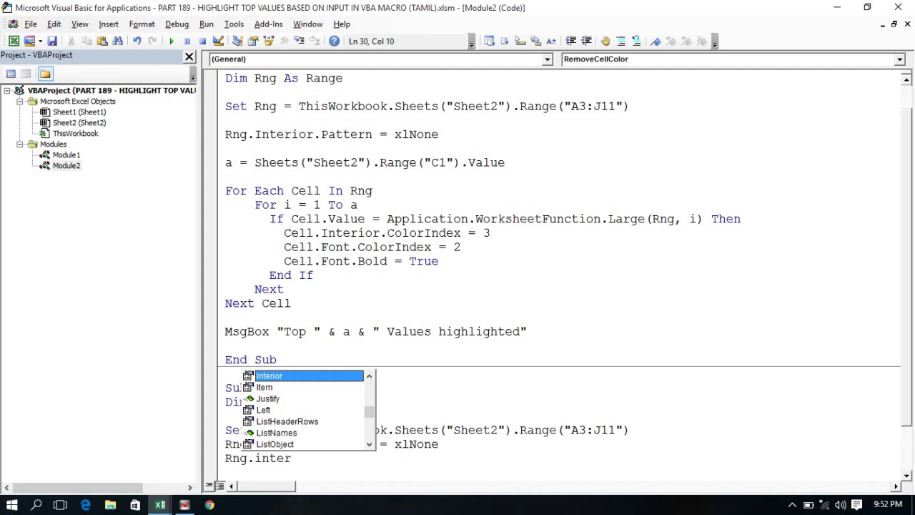
{"action": "type", "text": "ioc"}
- Fix the mistyped property so the line reads Rng.Interior.ColorIndex = 2
{"action": "key", "text": "BackSpace"}
{"action": "key", "text": "BackSpace"}
{"action": "key", "text": "BackSpace"}
{"action": "key", "text": "BackSpace"}
{"action": "key", "text": "BackSpace"}
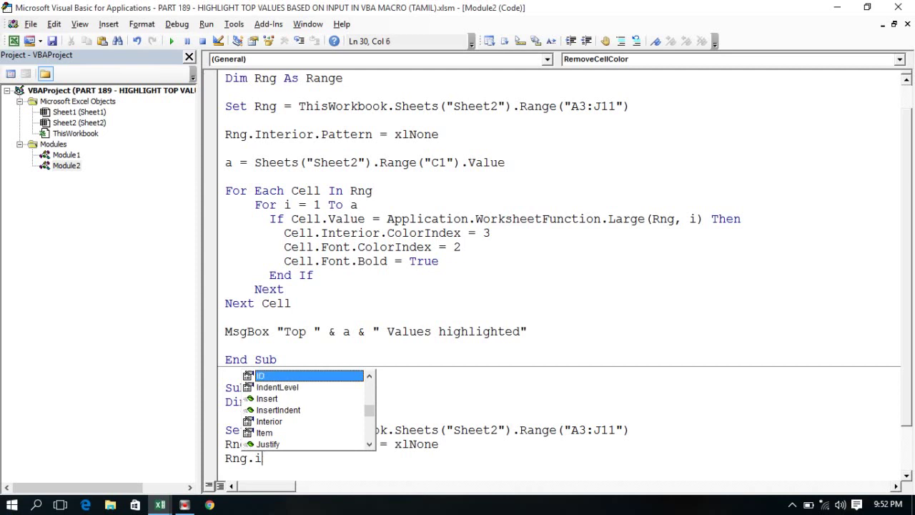
{"action": "type", "text": "n"}
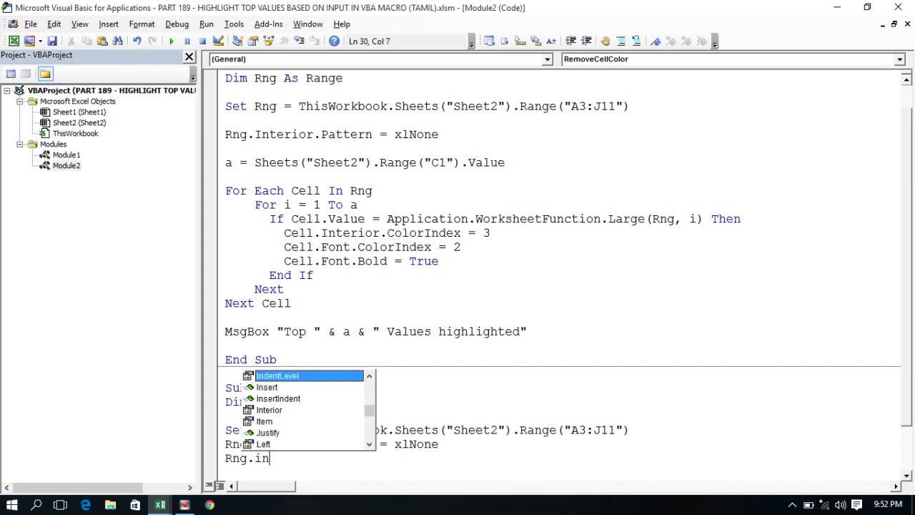
{"action": "type", "text": "t"}
{"action": "key", "text": "Tab"}
{"action": "type", "text": "."}
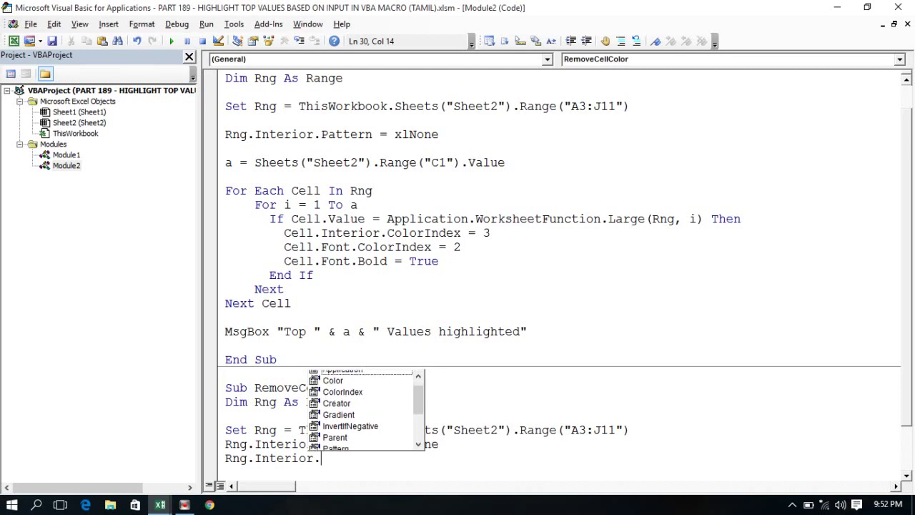
{"action": "type", "text": "co"}
{"action": "key", "text": "Down"}
{"action": "key", "text": "Tab"}
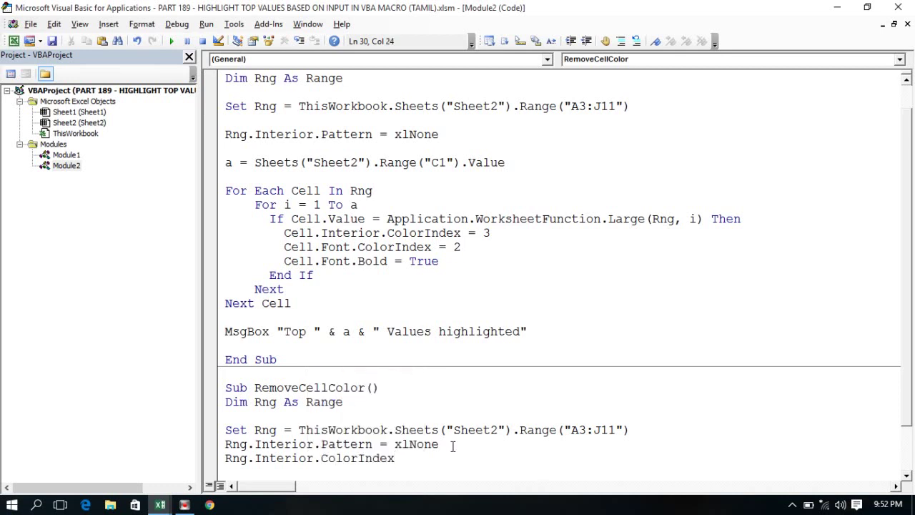
{"action": "type", "text": "=2"}
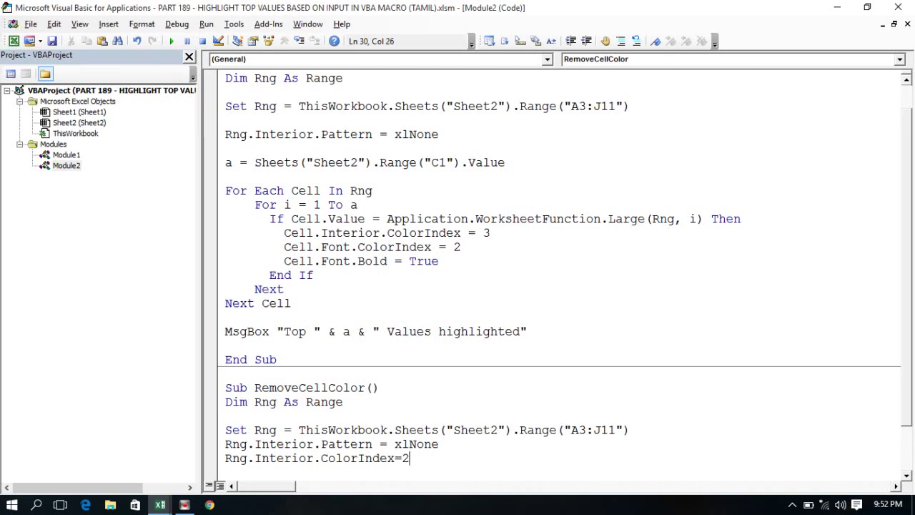
{"action": "key", "text": "Return"}
{"action": "key", "text": "Return"}
{"action": "key", "text": "Return"}
{"action": "key", "text": "BackSpace"}
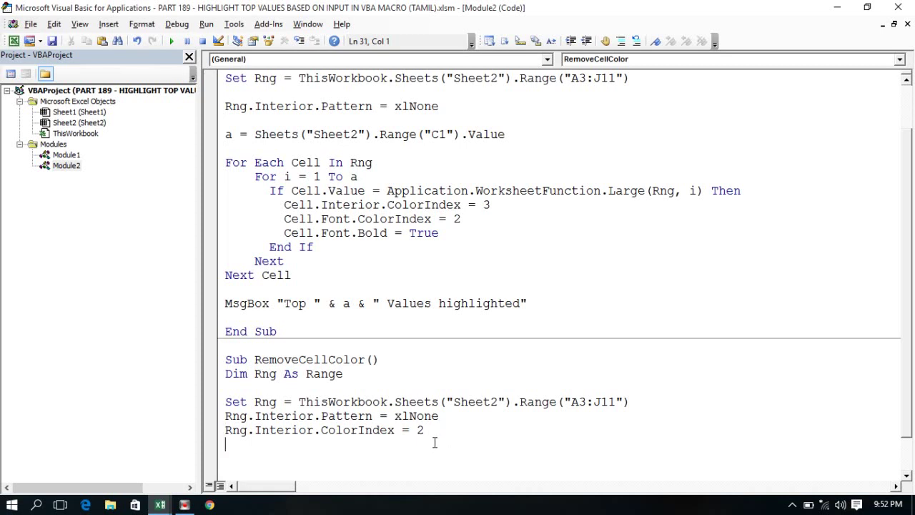
- Add the line Rng.Font.ColorIndex = 1 to RemoveCellColor
{"action": "type", "text": "Rng"}
{"action": "type", "text": ".in"}
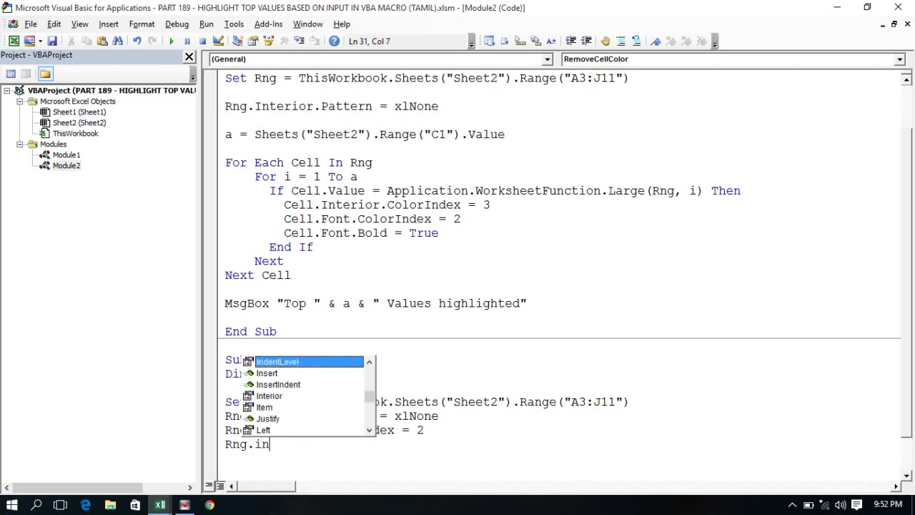
{"action": "type", "text": "t"}
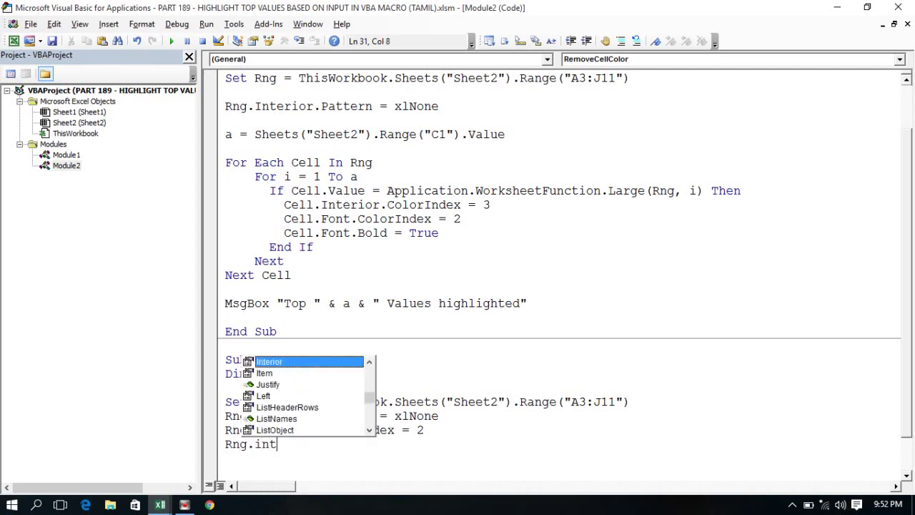
{"action": "key", "text": "Tab"}
{"action": "type", "text": "."}
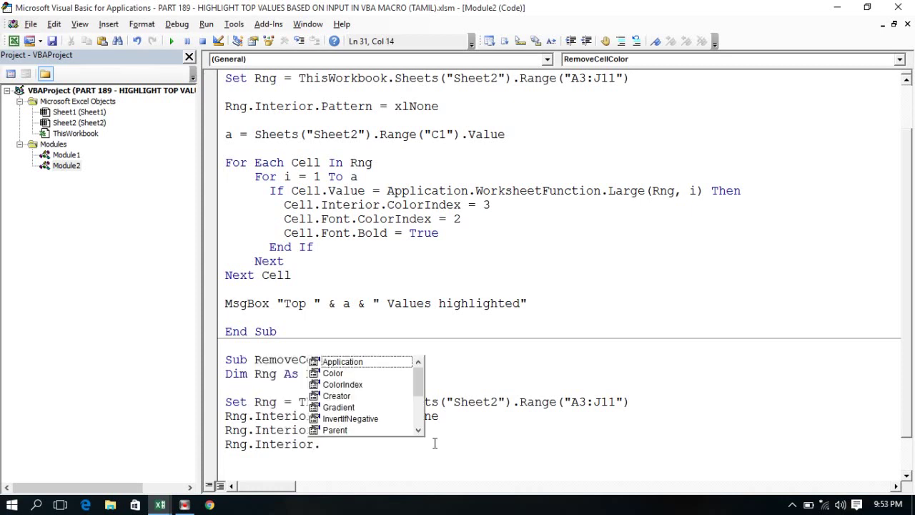
{"action": "key", "text": "BackSpace"}
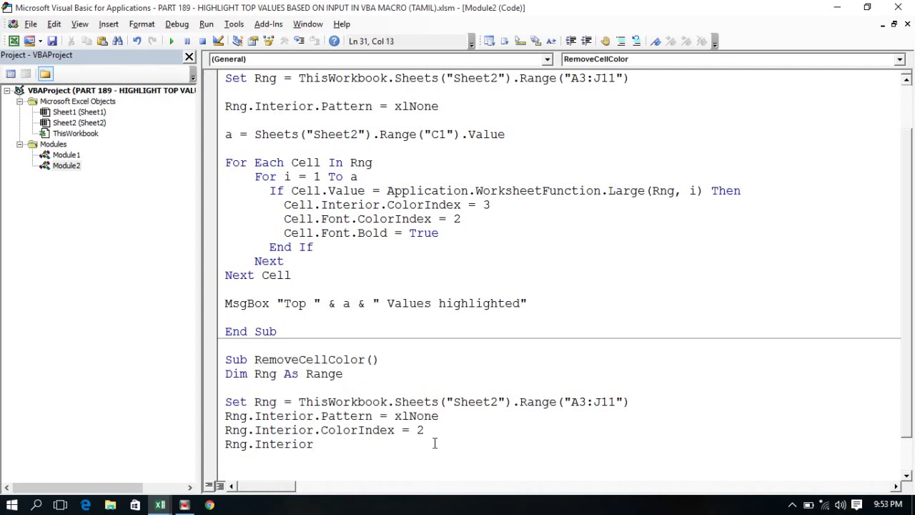
{"action": "key", "text": "BackSpace"}
{"action": "key", "text": "BackSpace"}
{"action": "key", "text": "BackSpace"}
{"action": "key", "text": "BackSpace"}
{"action": "key", "text": "BackSpace"}
{"action": "key", "text": "BackSpace"}
{"action": "key", "text": "BackSpace"}
{"action": "key", "text": "BackSpace"}
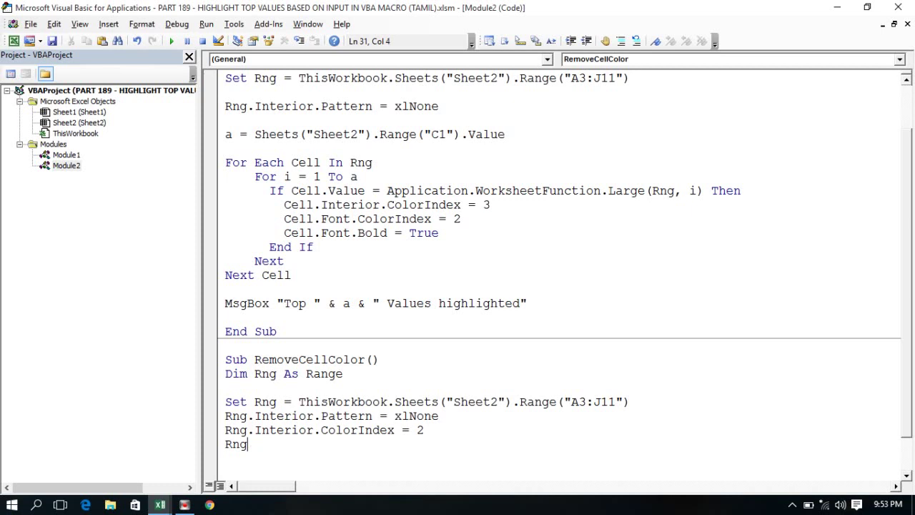
{"action": "type", "text": ".Font."}
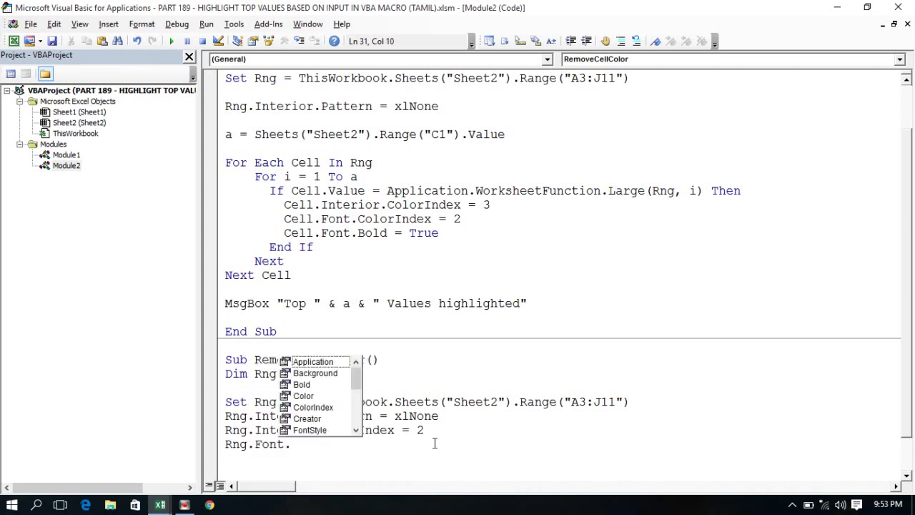
{"action": "type", "text": "colo"}
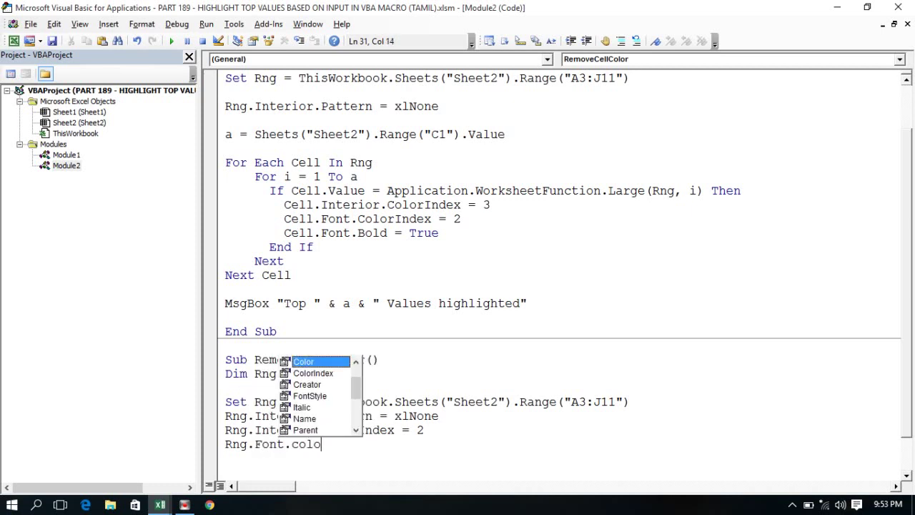
{"action": "key", "text": "Down"}
{"action": "key", "text": "Tab"}
{"action": "type", "text": "= "}
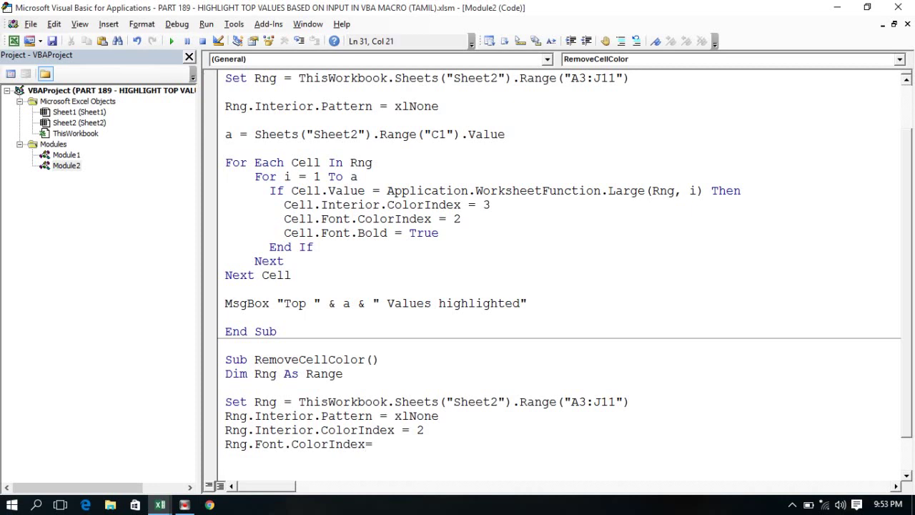
{"action": "type", "text": "1"}
{"action": "key", "text": "Return"}
- Add Rng.Font.Bold = False and remove extra blank lines before End Sub
{"action": "type", "text": "Rn"}
{"action": "type", "text": "g."}
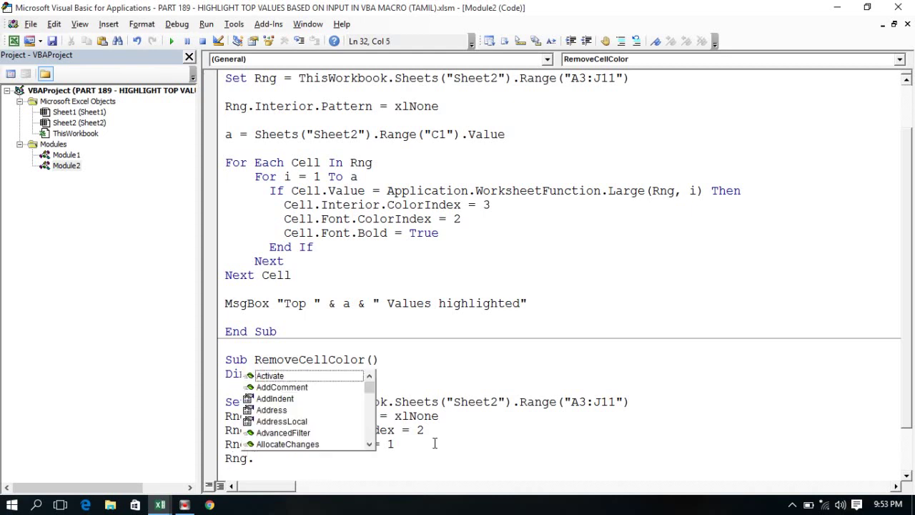
{"action": "type", "text": "Font"}
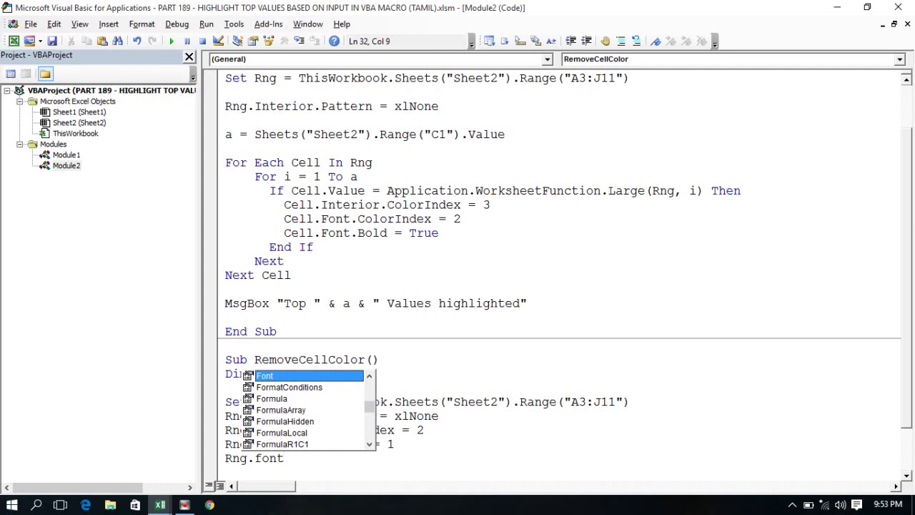
{"action": "key", "text": "Escape"}
{"action": "type", "text": ".bol"}
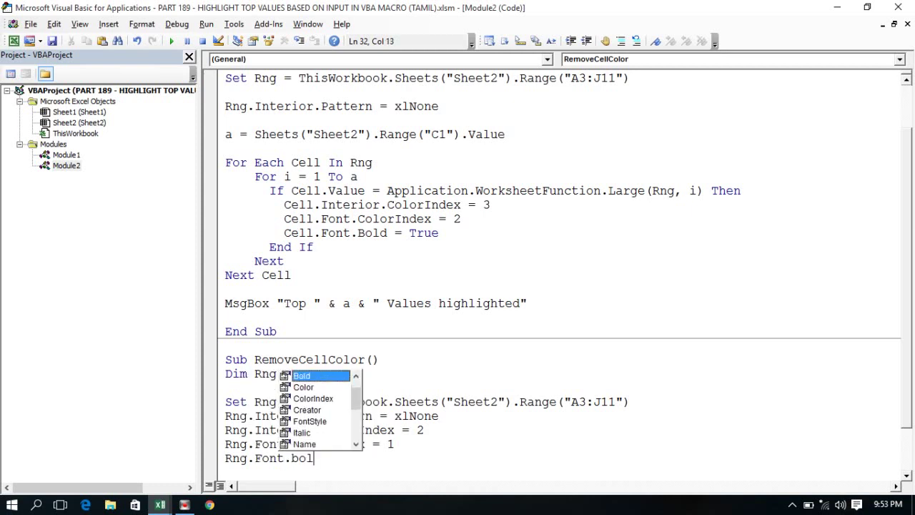
{"action": "key", "text": "Tab"}
{"action": "type", "text": "=f"}
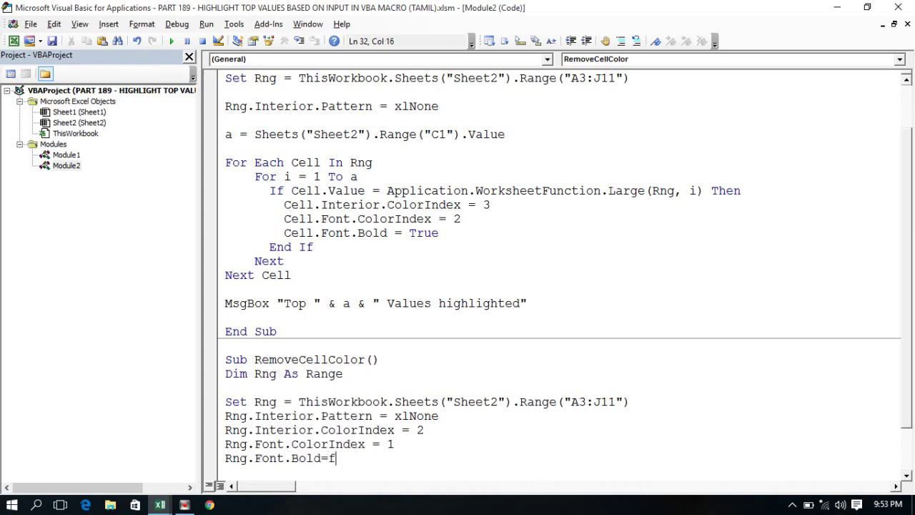
{"action": "type", "text": "alse"}
{"action": "key", "text": "Return"}
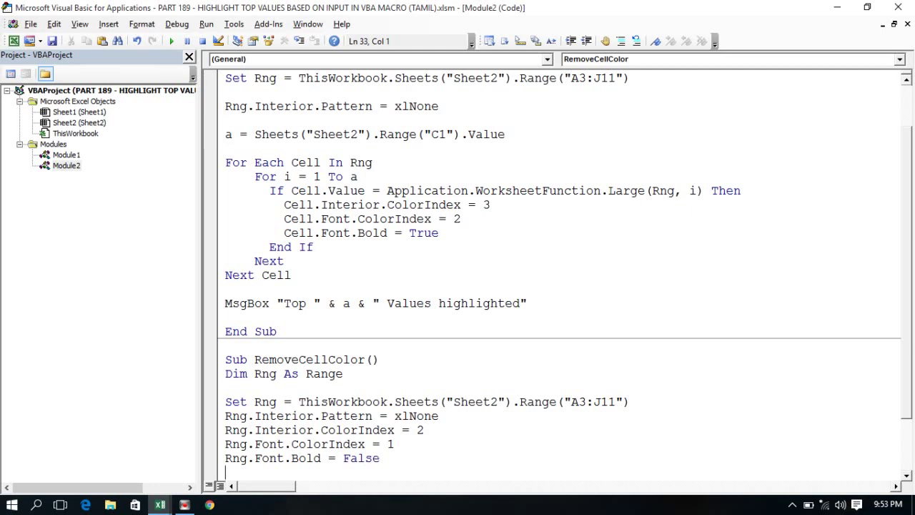
{"action": "key", "text": "Return"}
{"action": "key", "text": "Return"}
{"action": "key", "text": "BackSpace"}
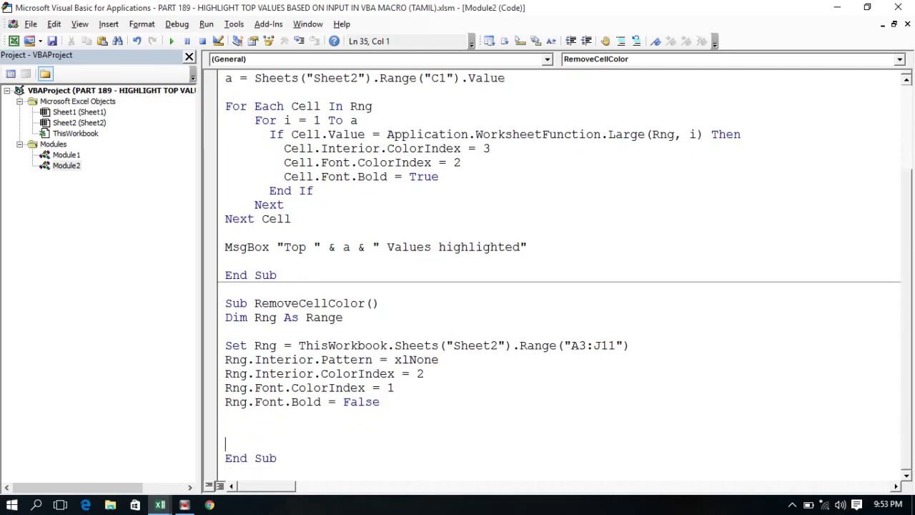
{"action": "key", "text": "BackSpace"}
{"action": "key", "text": "BackSpace"}
{"action": "key", "text": "Down"}
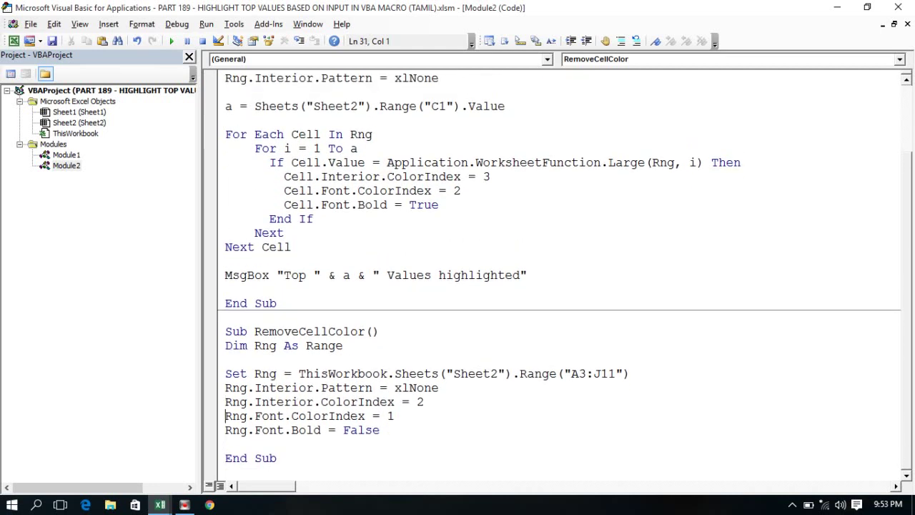
- Assign the RemoveCellColor macro to the Remove Color shape via Assign Macro
{"action": "left_click", "coordinate": [281, 379]}
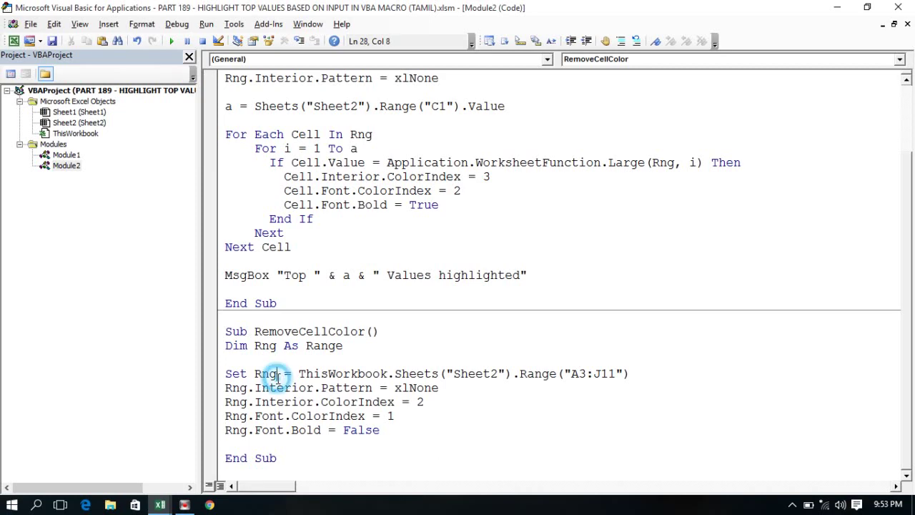
{"action": "key", "text": "alt+F11"}
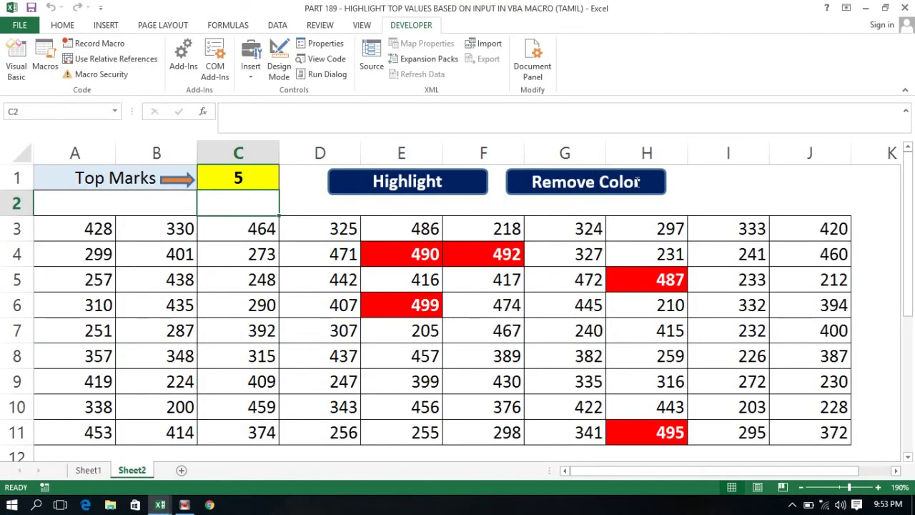
{"action": "key", "text": "alt+F11"}
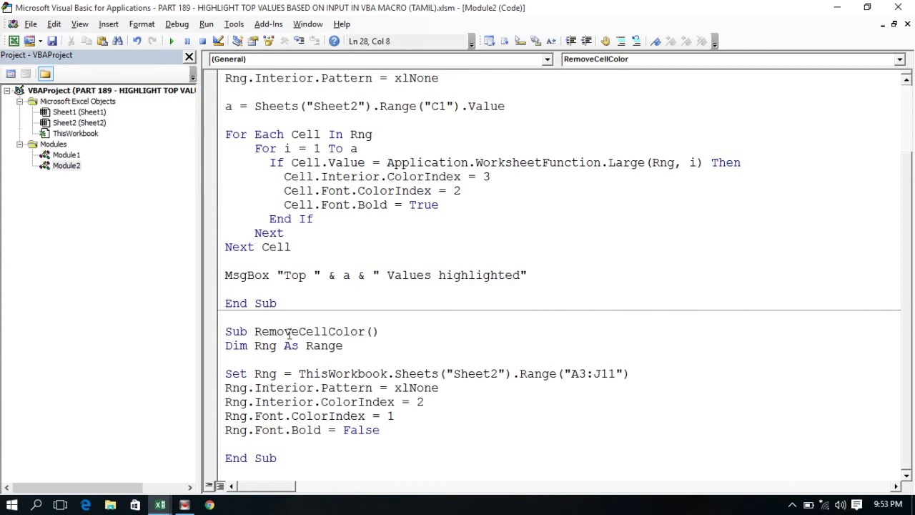
{"action": "double_click", "coordinate": [290, 332]}
{"action": "key", "text": "alt+F11"}
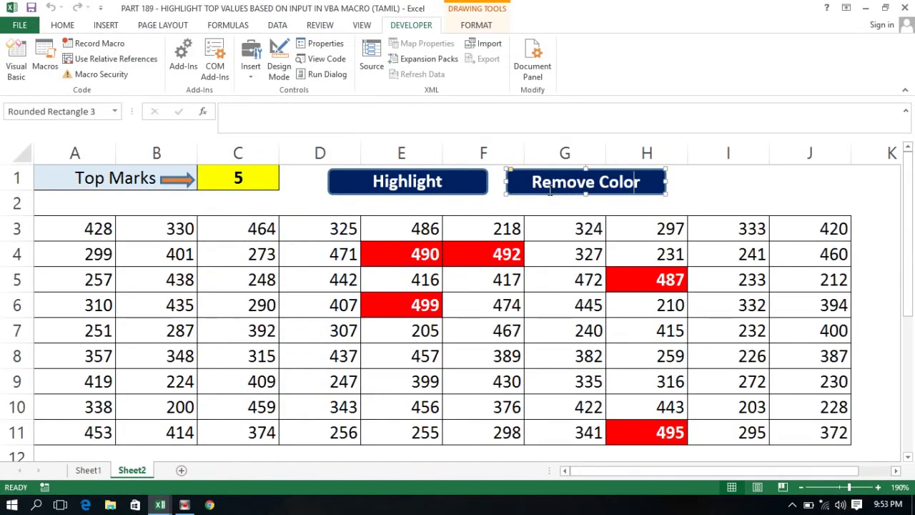
{"action": "left_click", "coordinate": [549, 190]}
{"action": "right_click", "coordinate": [549, 190]}
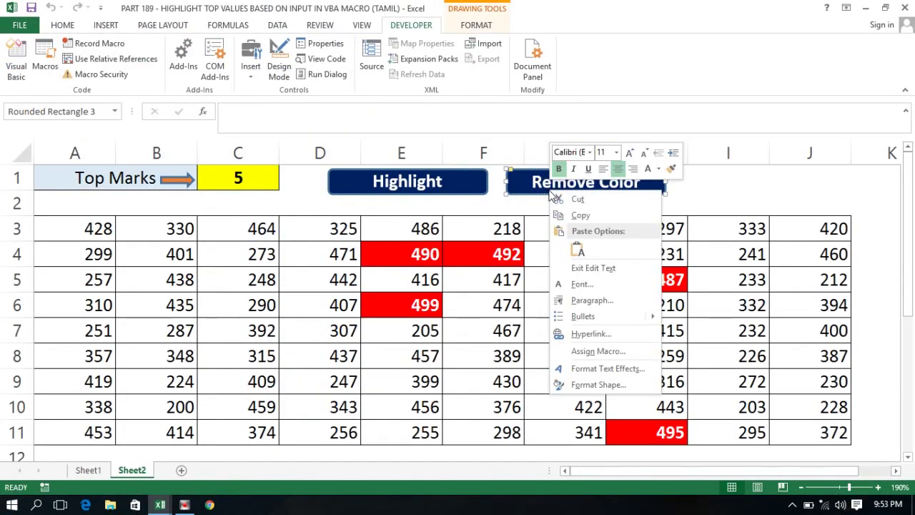
{"action": "left_click", "coordinate": [583, 351]}
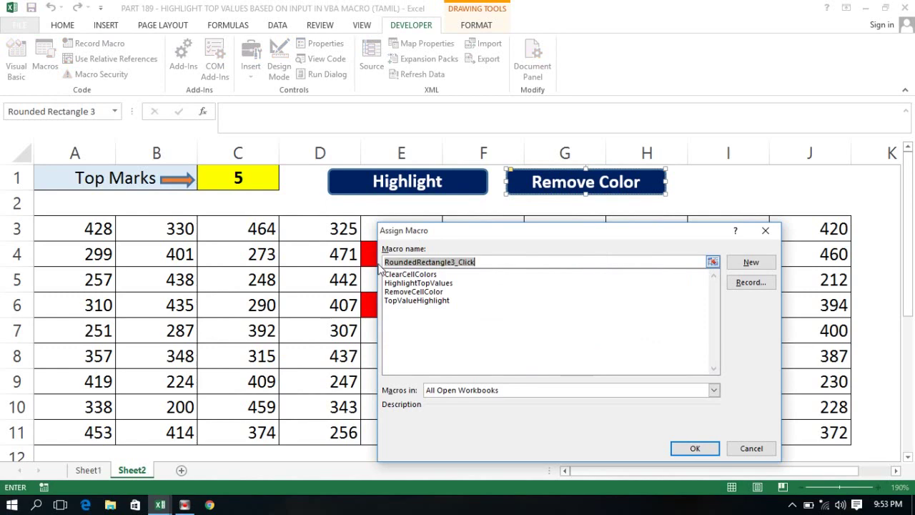
{"action": "left_click", "coordinate": [411, 292]}
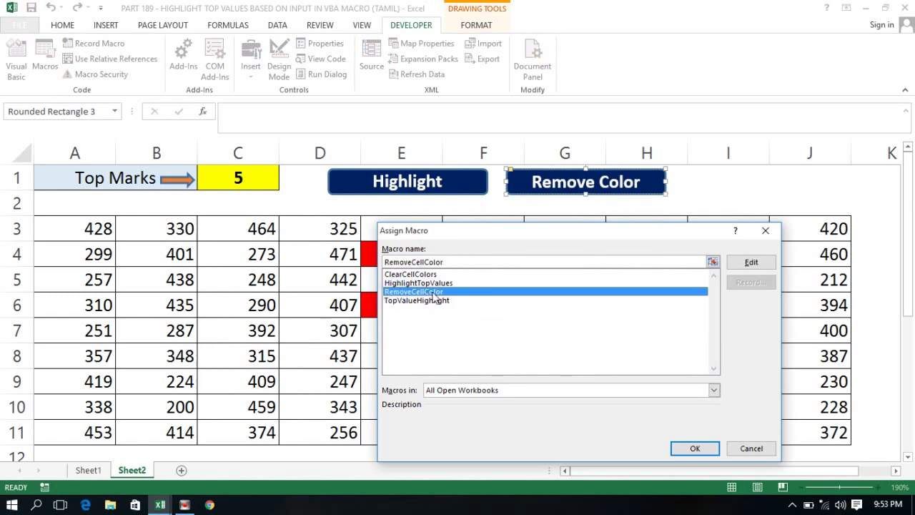
{"action": "left_click", "coordinate": [694, 448]}
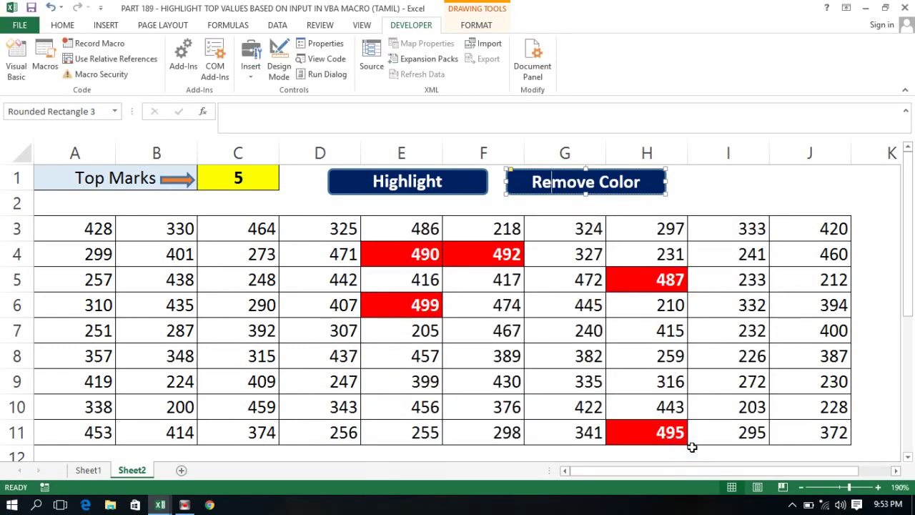
- Clear the red highlights with Remove Color and set Top Marks in C1 to 20
{"action": "left_click", "coordinate": [429, 370]}
{"action": "left_click", "coordinate": [592, 355]}
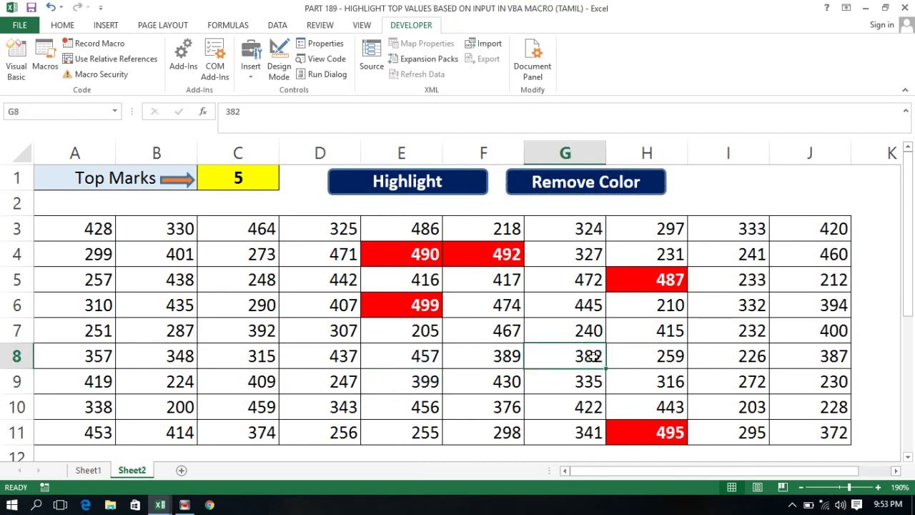
{"action": "left_click", "coordinate": [600, 187]}
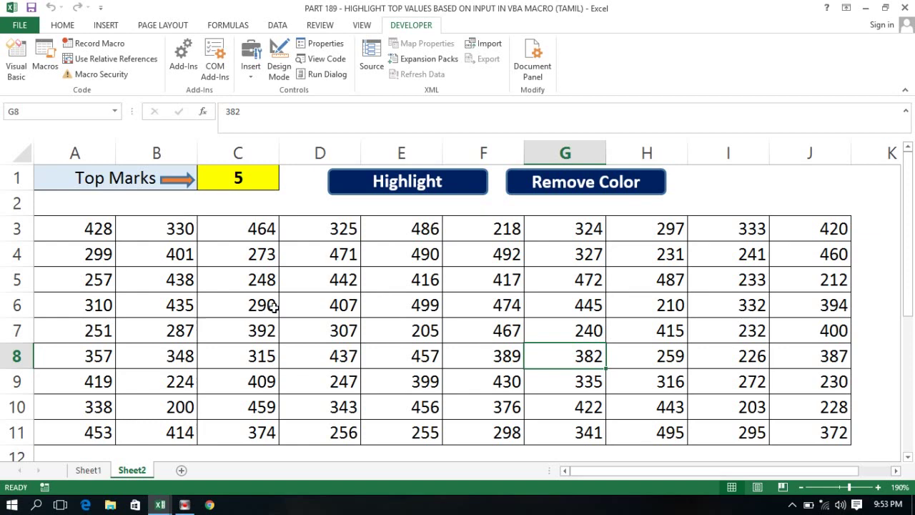
{"action": "left_click", "coordinate": [236, 176]}
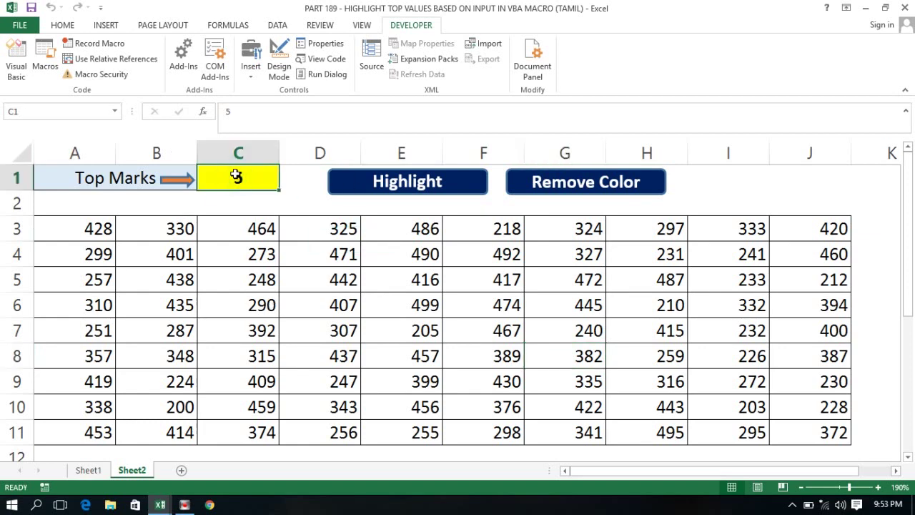
{"action": "type", "text": "20"}
{"action": "key", "text": "Return"}
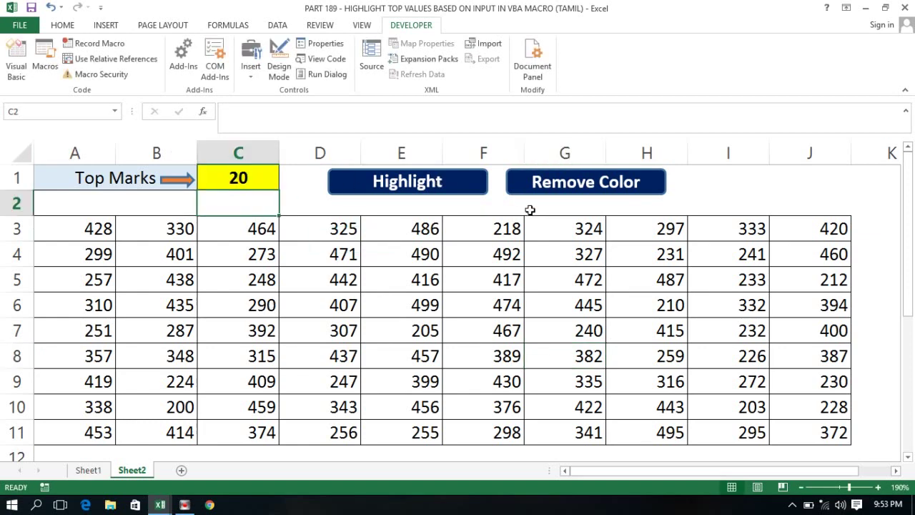
- Highlight the top 20 values, clear them, then highlight again, dismissing each confirmation
{"action": "left_click", "coordinate": [259, 225]}
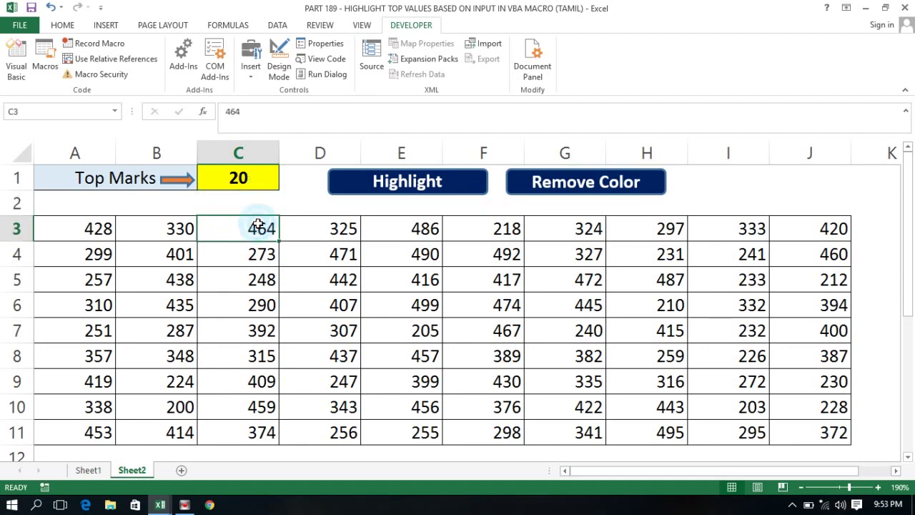
{"action": "left_click", "coordinate": [398, 181]}
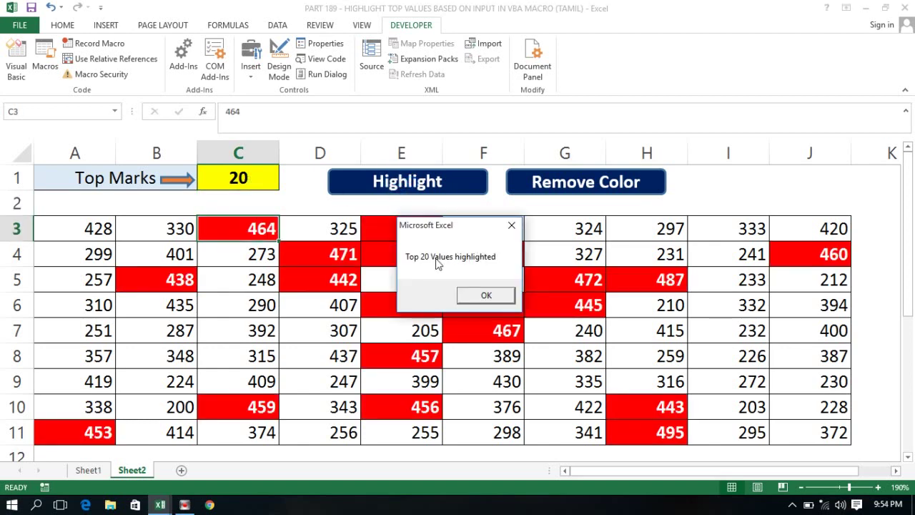
{"action": "left_click", "coordinate": [484, 295]}
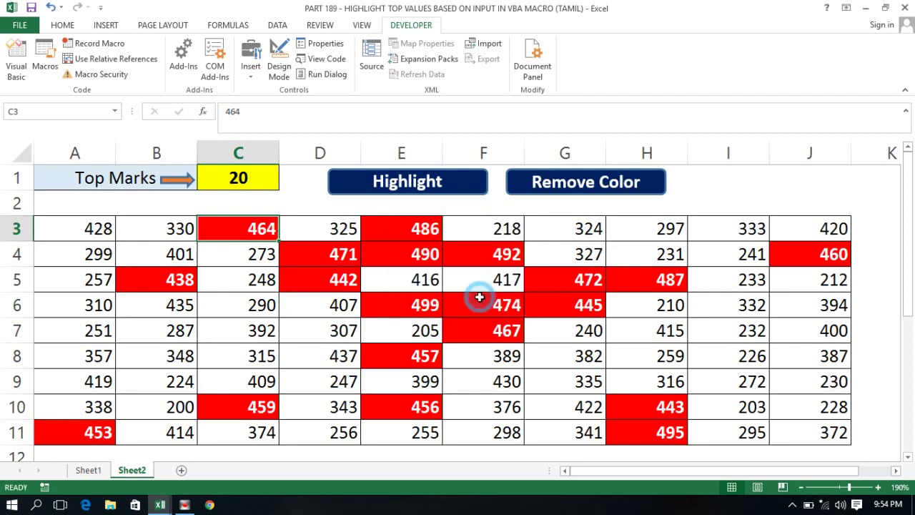
{"action": "left_click", "coordinate": [571, 184]}
{"action": "left_click", "coordinate": [158, 266]}
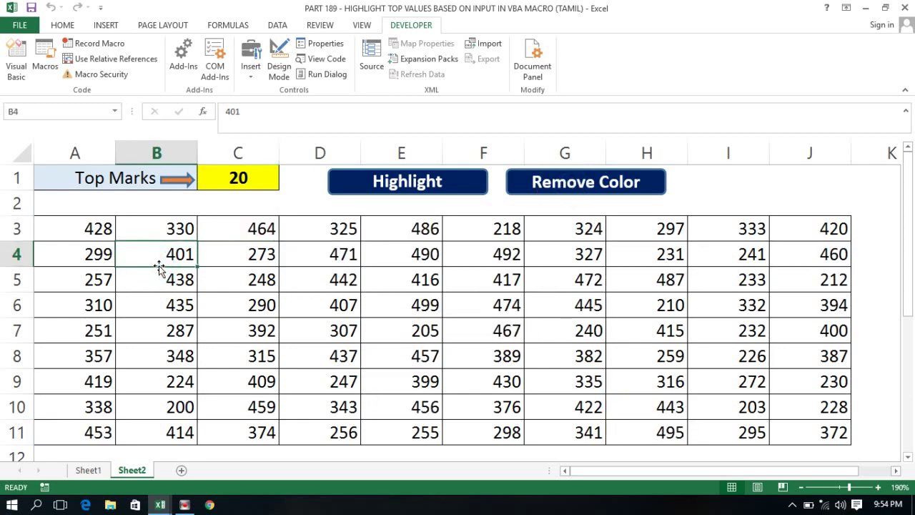
{"action": "left_click", "coordinate": [328, 185]}
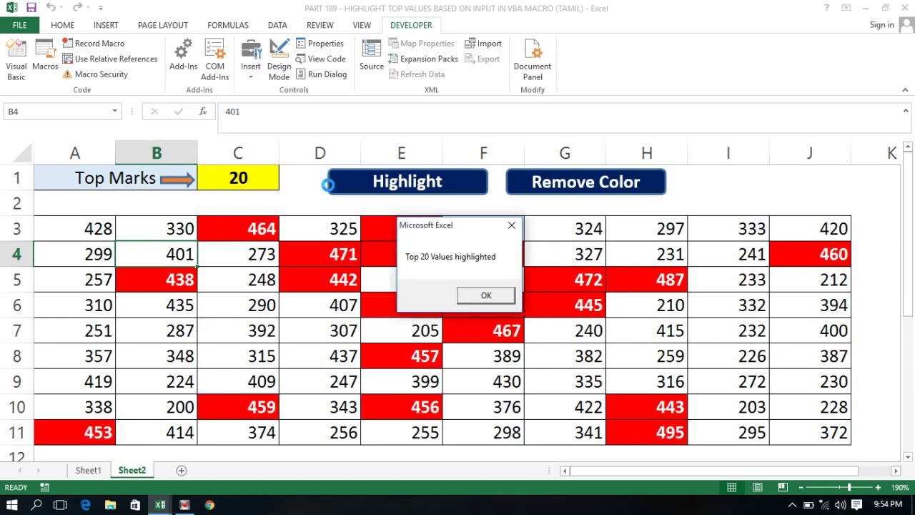
{"action": "left_click", "coordinate": [483, 294]}
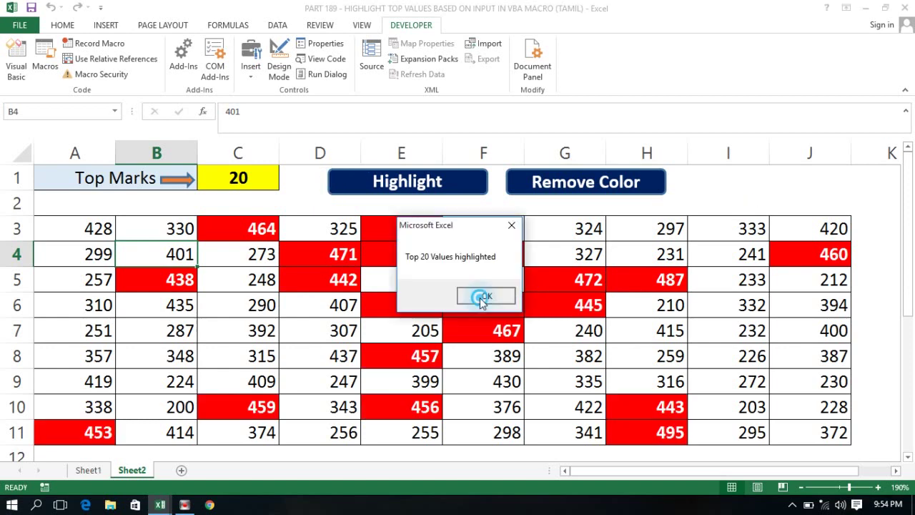